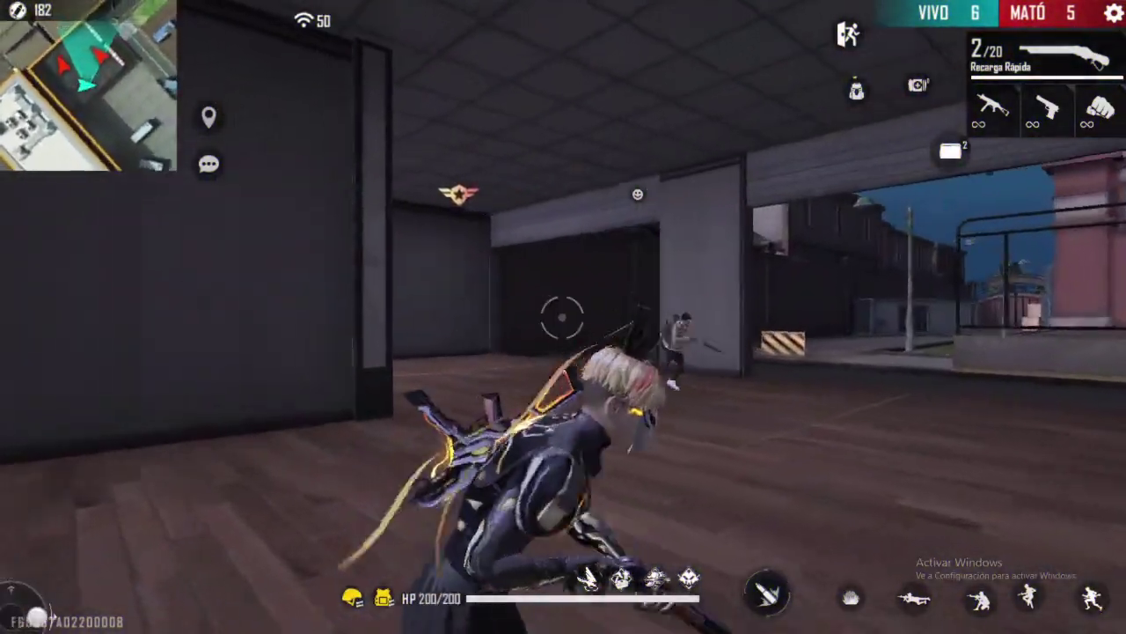
{"action": "left_click", "coordinate": [563, 317]}
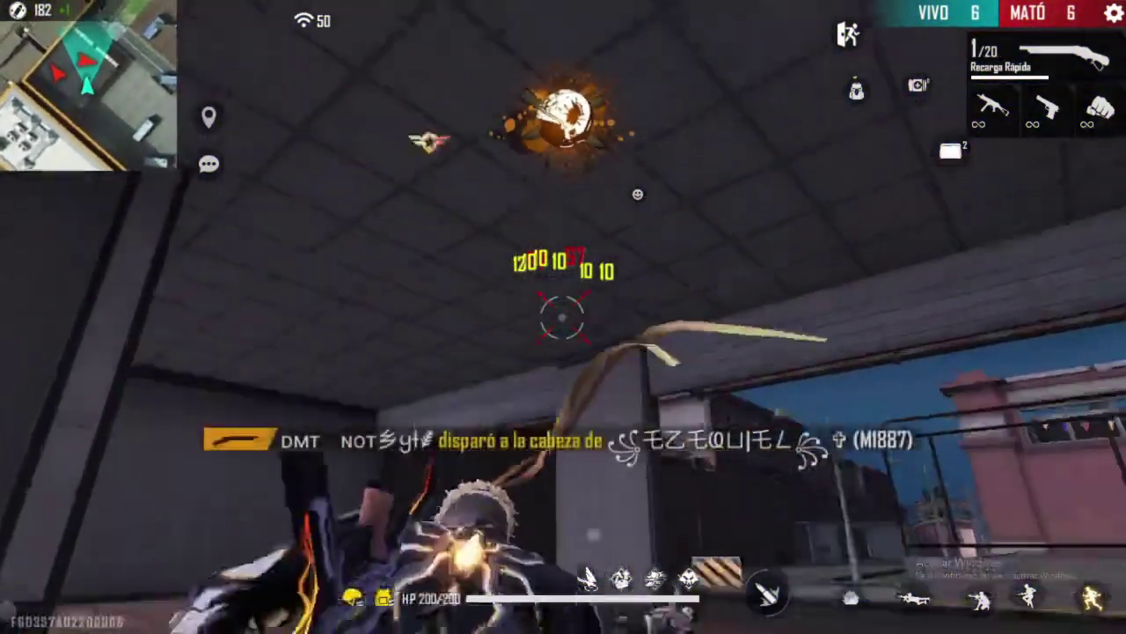
{"action": "key", "text": "w"}
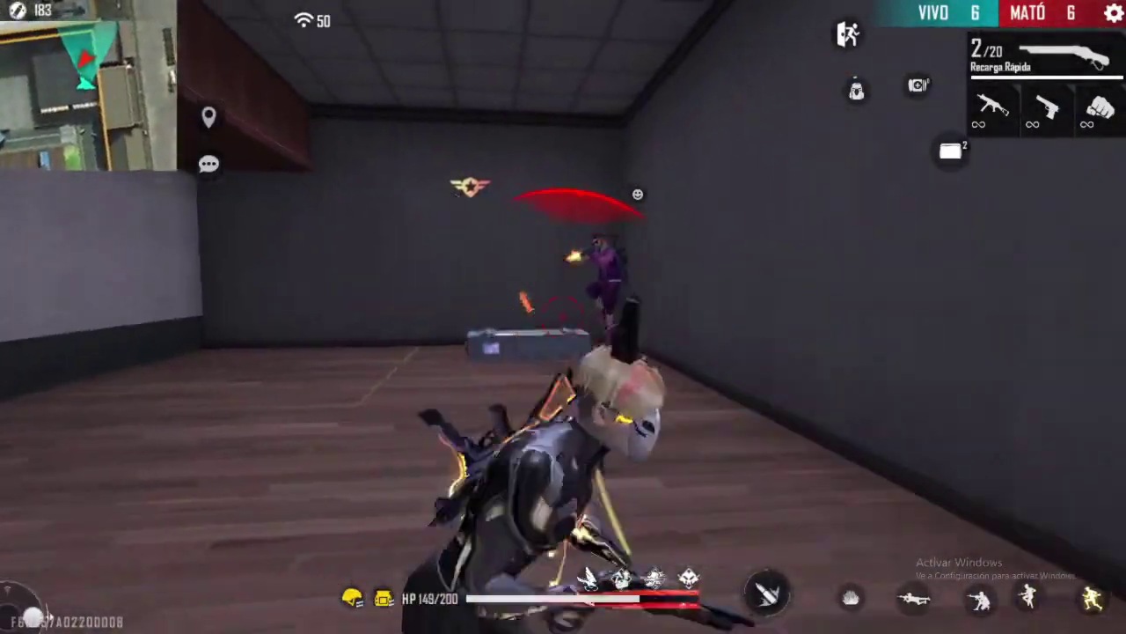
{"action": "left_click", "coordinate": [563, 317]}
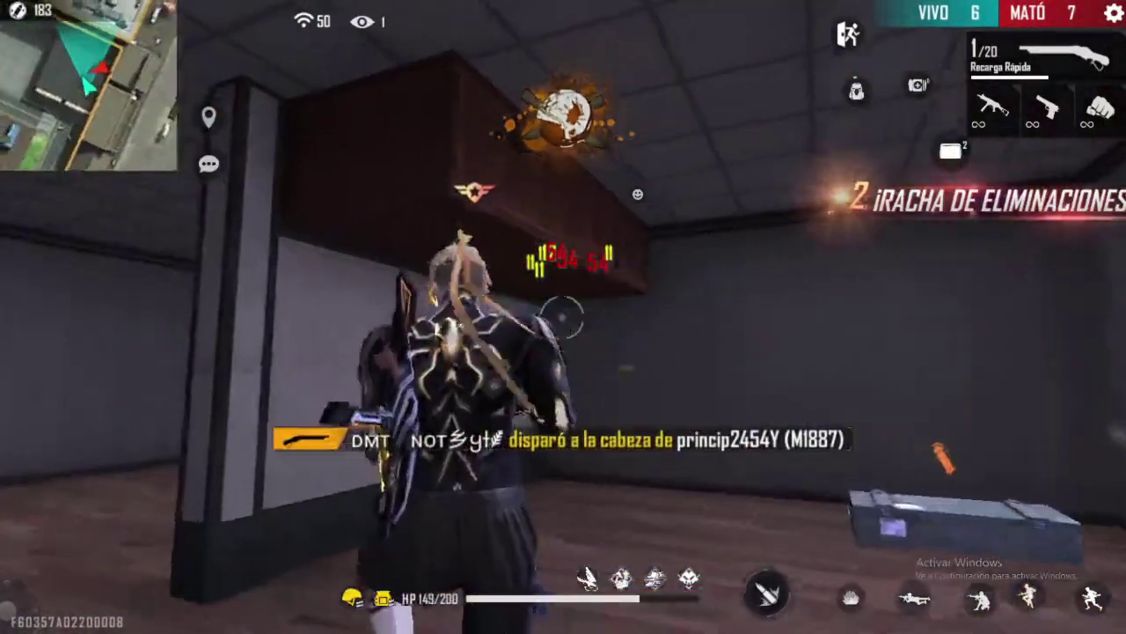
{"action": "key", "text": "w"}
{"action": "key", "text": "3"}
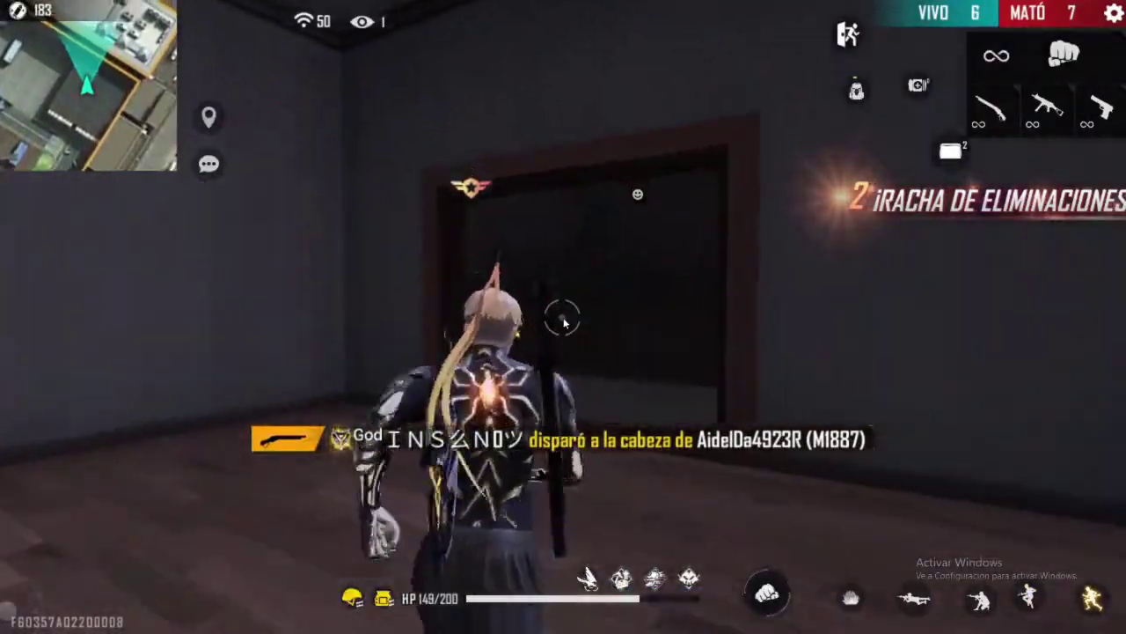
{"action": "key", "text": "w"}
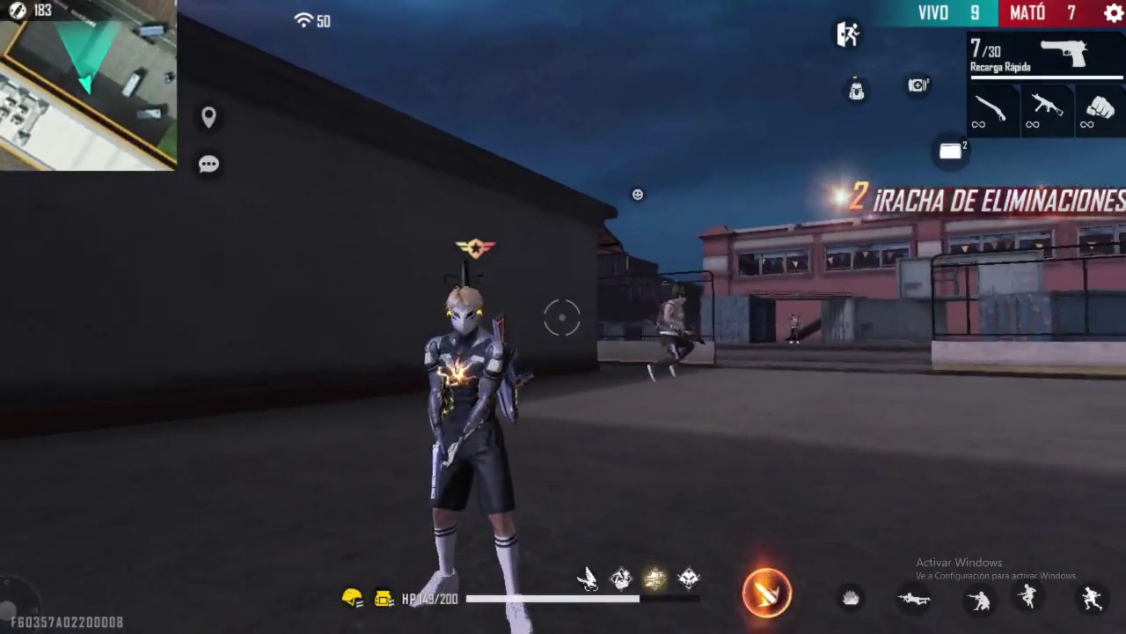
{"action": "key", "text": "w"}
{"action": "left_click", "coordinate": [563, 317]}
{"action": "key", "text": "5"}
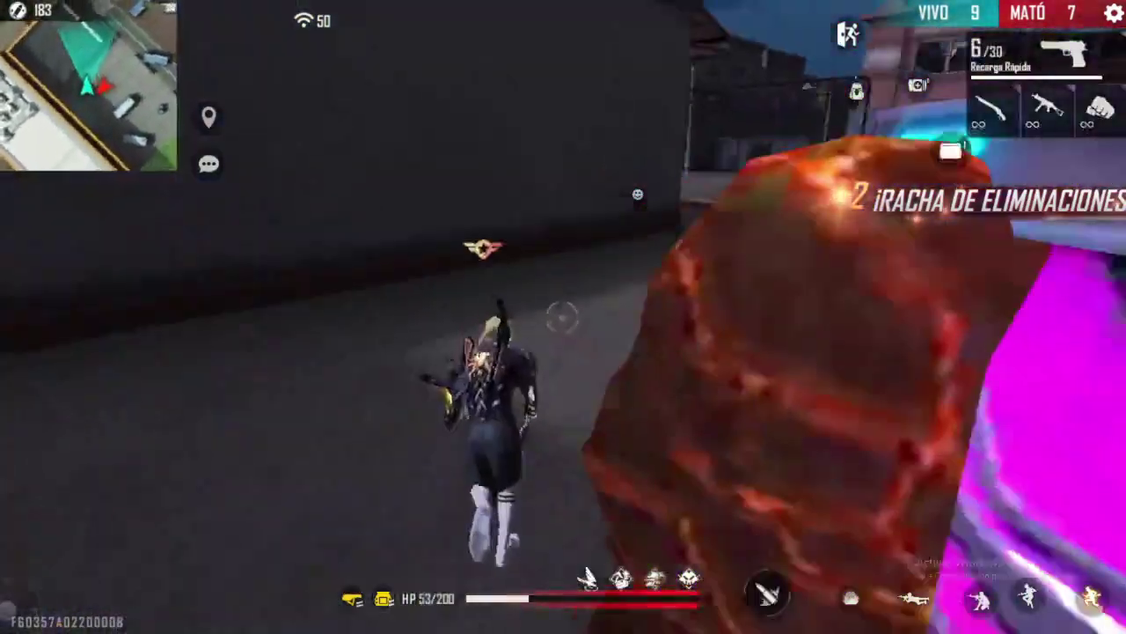
{"action": "left_click", "coordinate": [563, 317]}
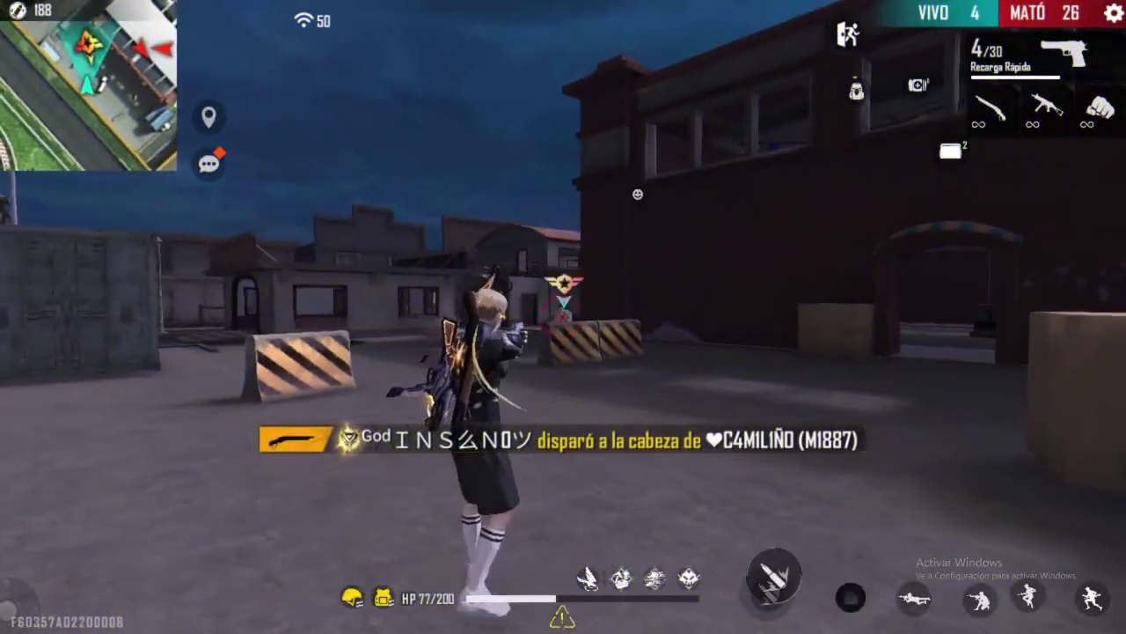
{"action": "left_click", "coordinate": [563, 317]}
{"action": "key", "text": "w"}
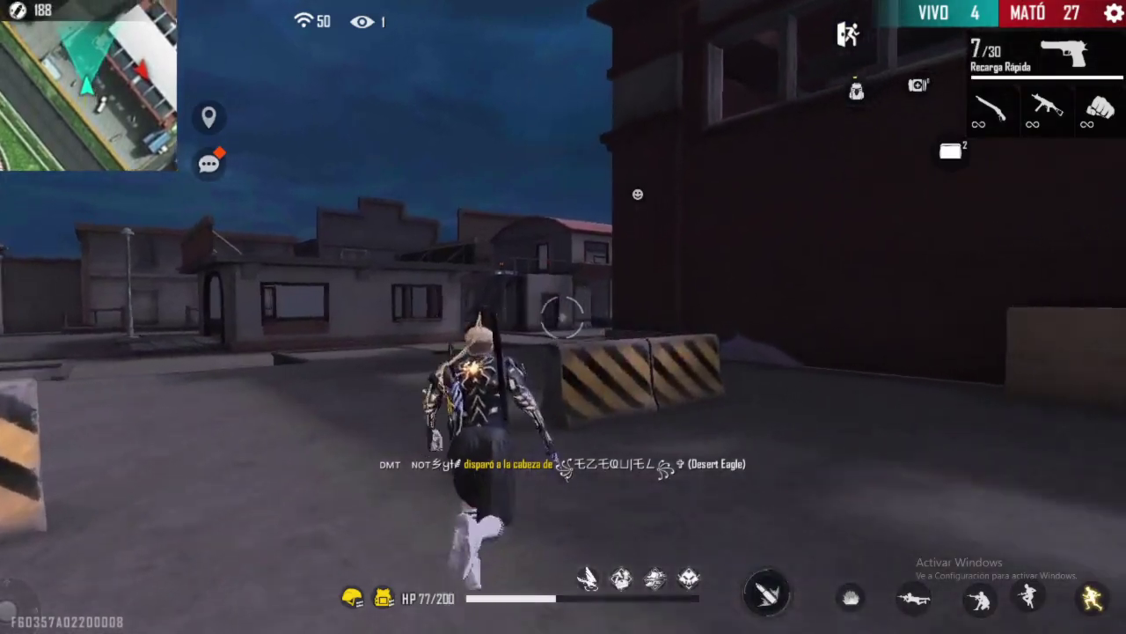
{"action": "key", "text": "w"}
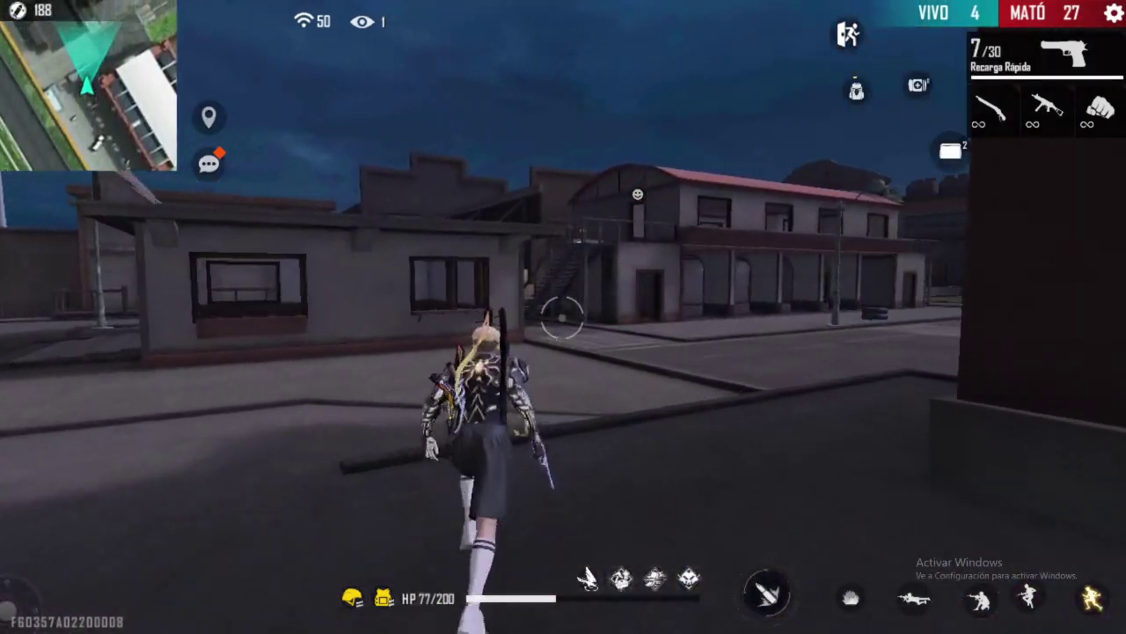
{"action": "key", "text": "w"}
{"action": "key", "text": "3"}
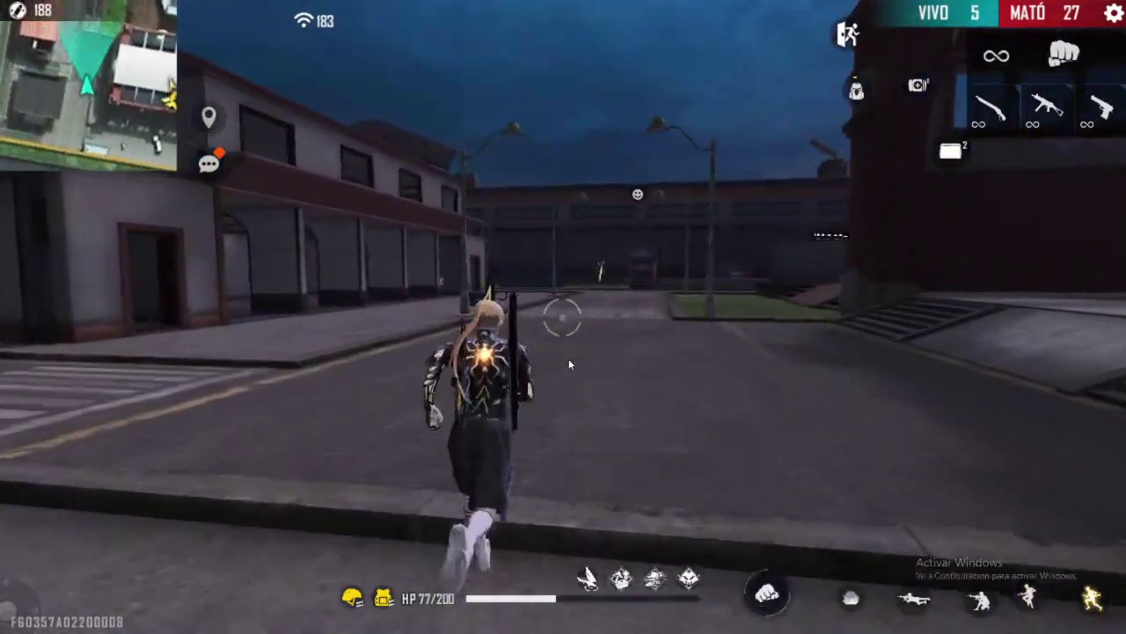
{"action": "key", "text": "1"}
{"action": "key", "text": "w"}
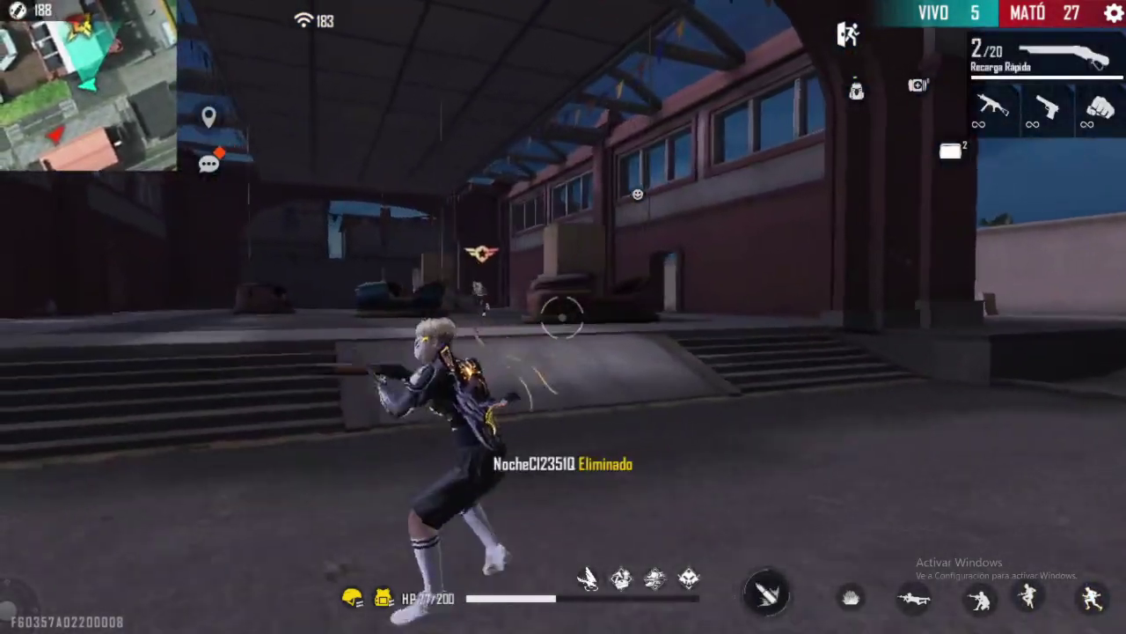
{"action": "key", "text": "5"}
{"action": "key", "text": "1"}
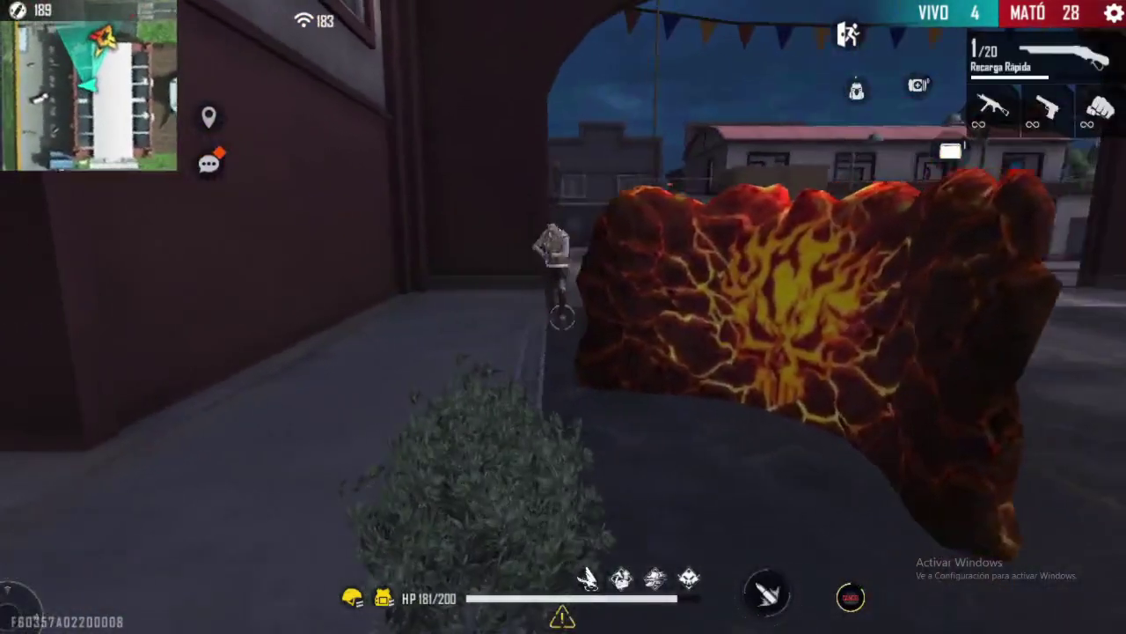
{"action": "key", "text": "w"}
{"action": "key", "text": "w"}
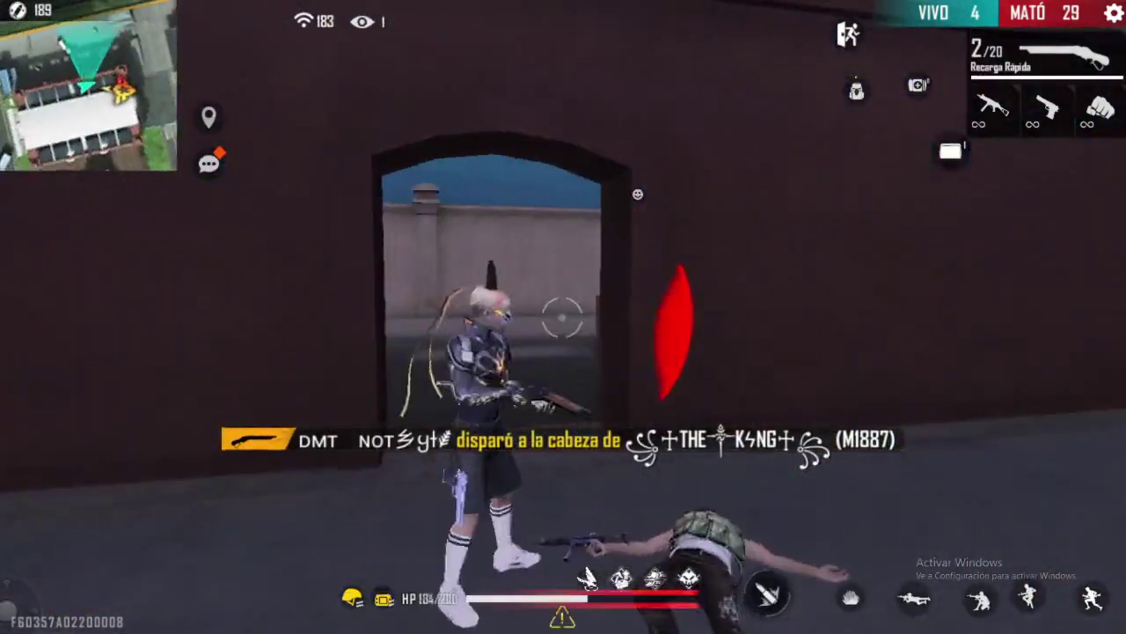
{"action": "key", "text": "w"}
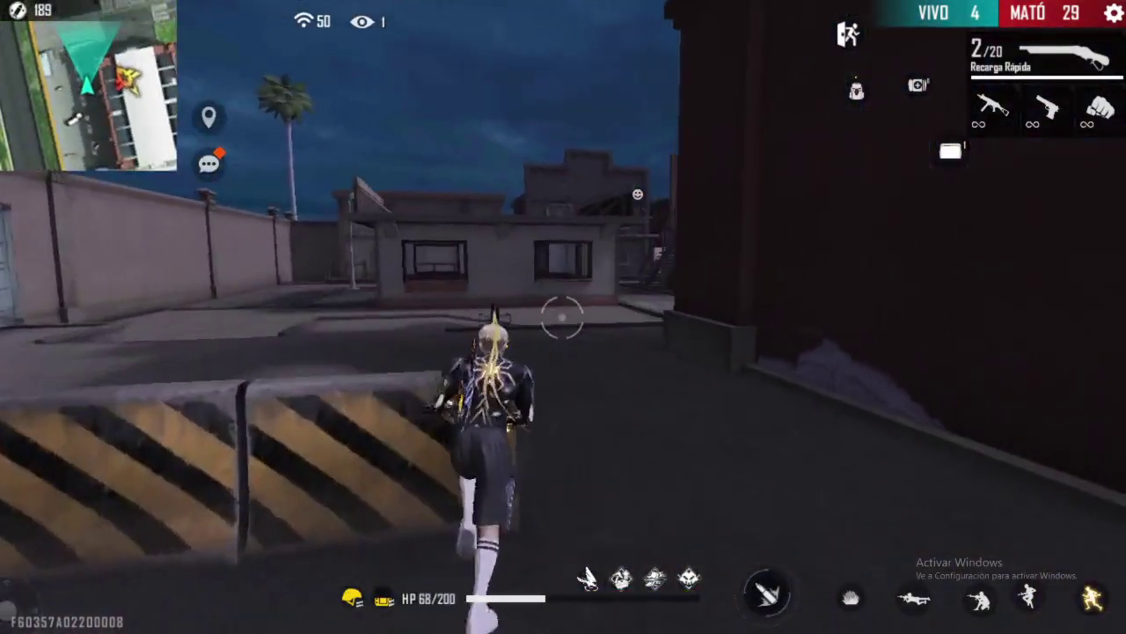
{"action": "key", "text": "3"}
{"action": "key", "text": "w"}
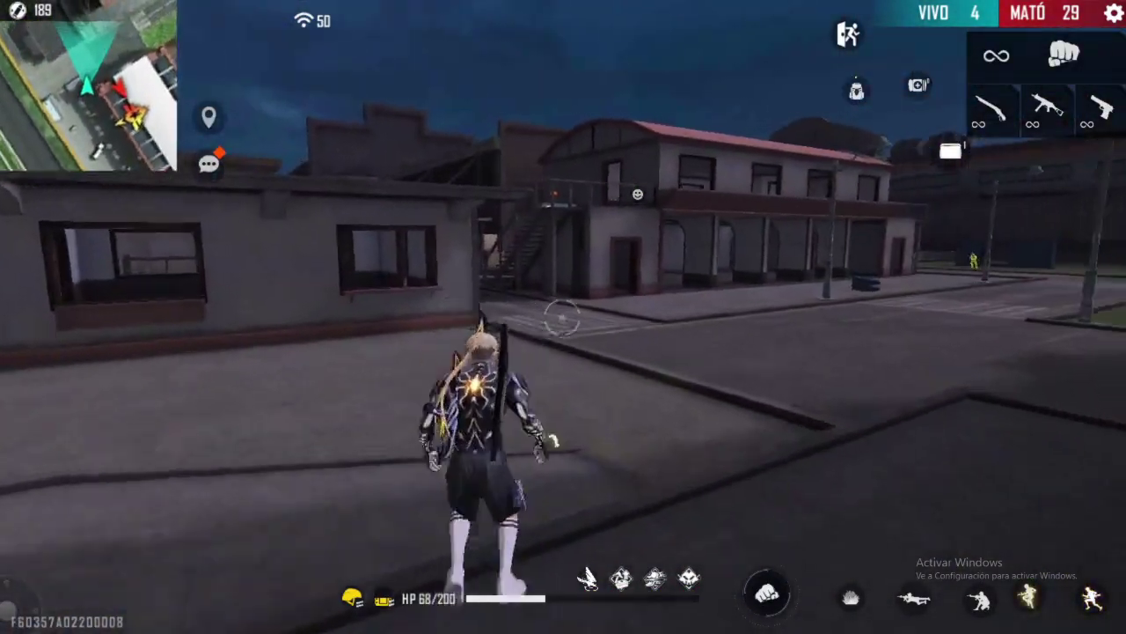
{"action": "key", "text": "w"}
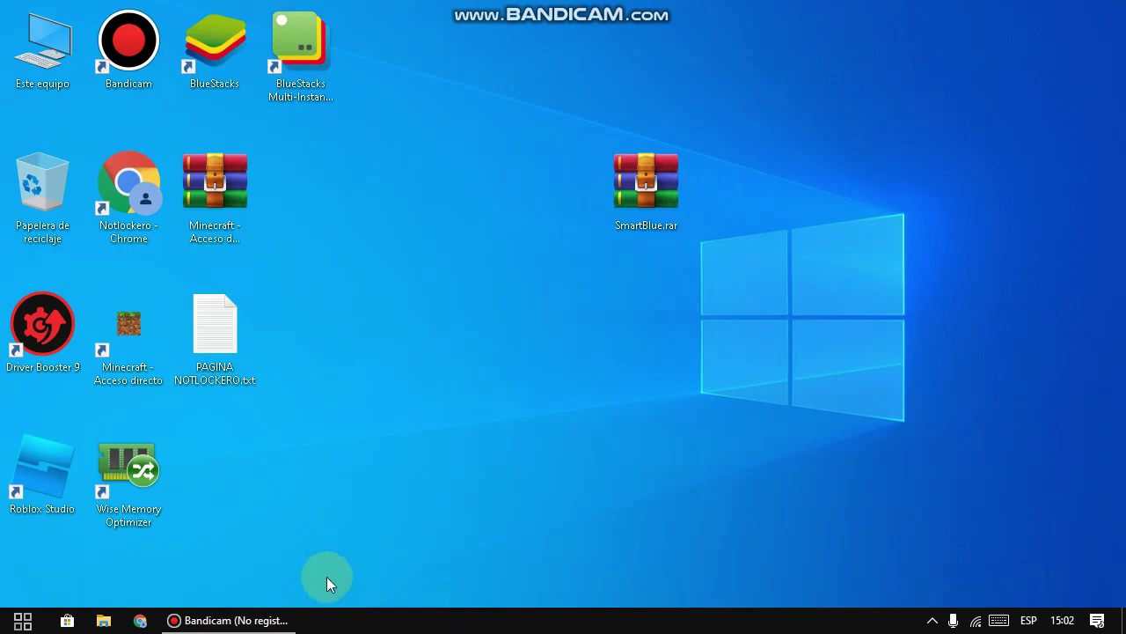
Open the properties of Este equipo and review the device and Windows specifications
{"action": "left_click", "coordinate": [103, 620]}
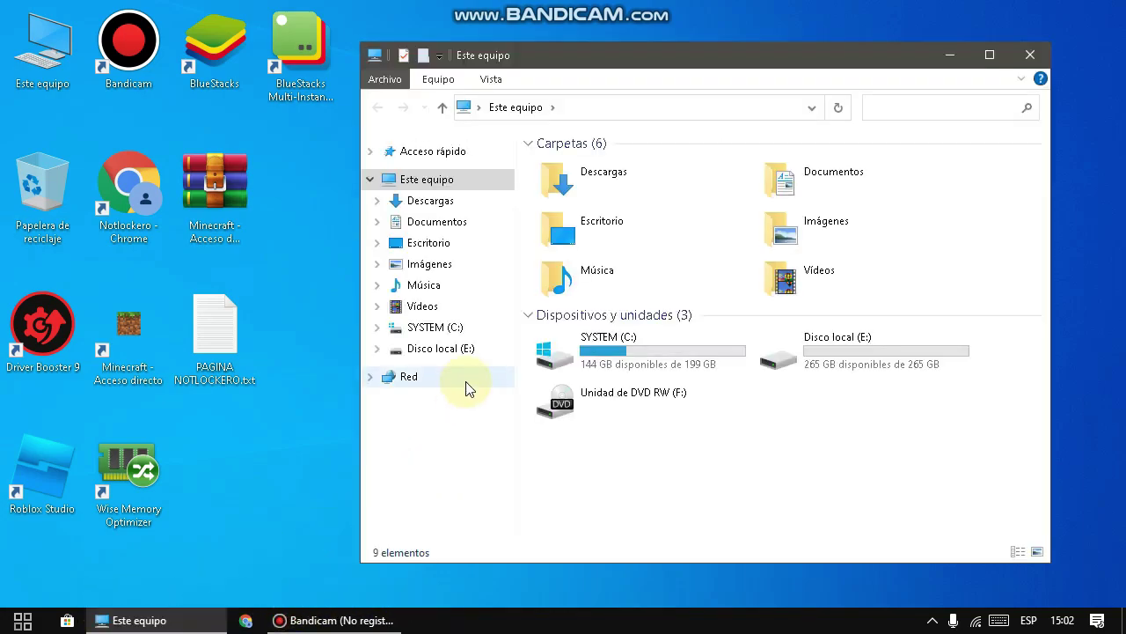
{"action": "right_click", "coordinate": [432, 180]}
{"action": "left_click", "coordinate": [511, 435]}
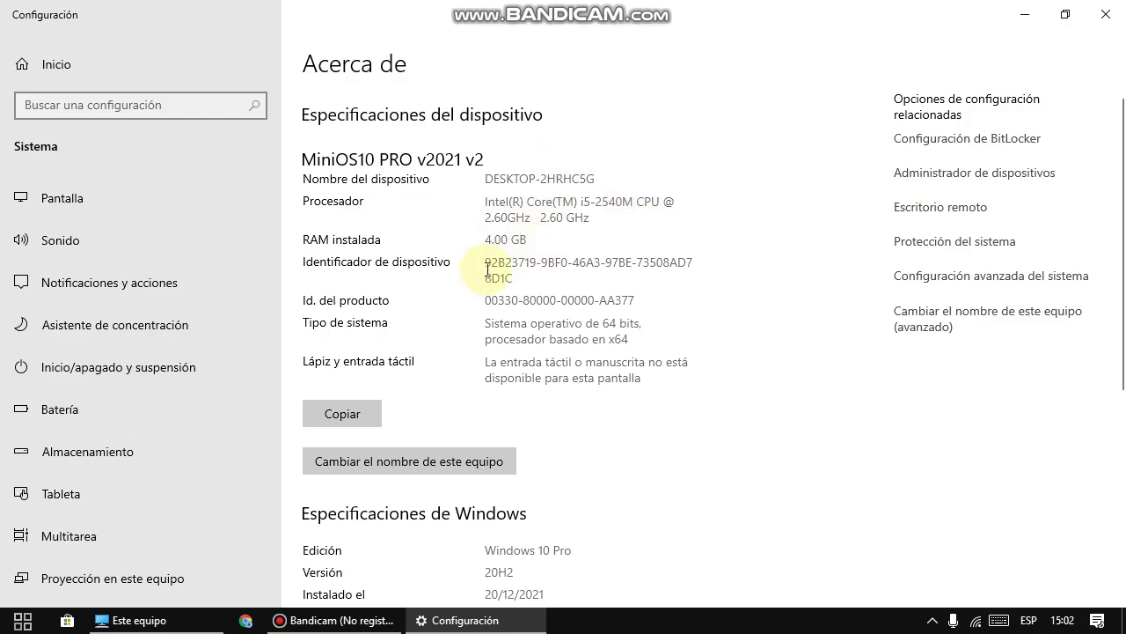
{"action": "scroll", "coordinate": [626, 428], "scroll_direction": "down", "scroll_amount": 5}
{"action": "scroll", "coordinate": [553, 293], "scroll_direction": "up", "scroll_amount": 2}
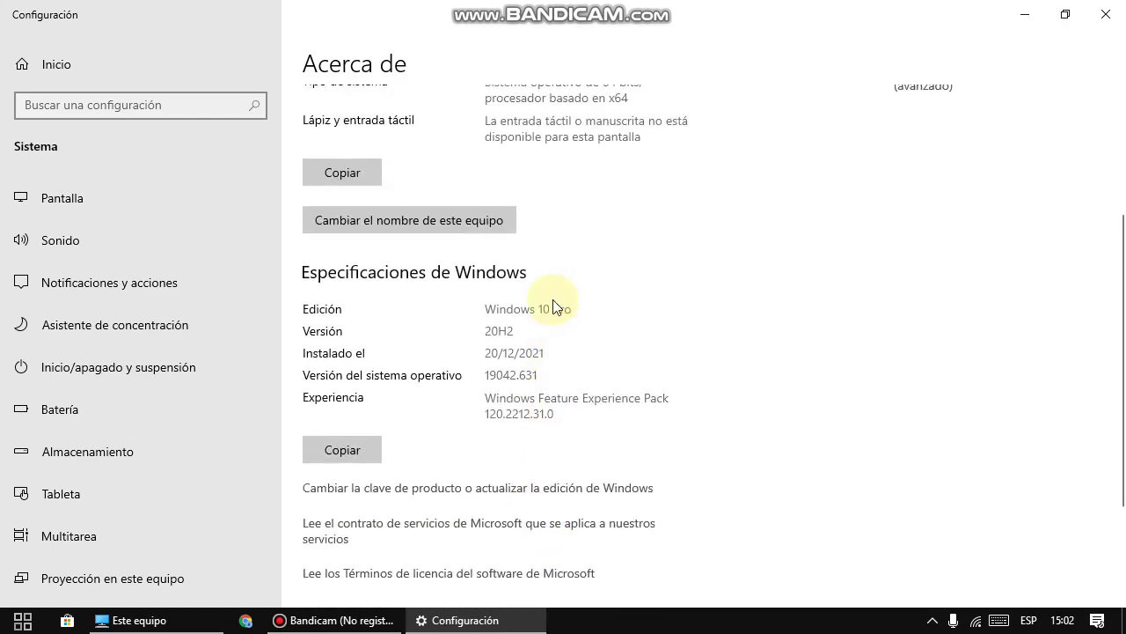
{"action": "left_click", "coordinate": [1106, 14]}
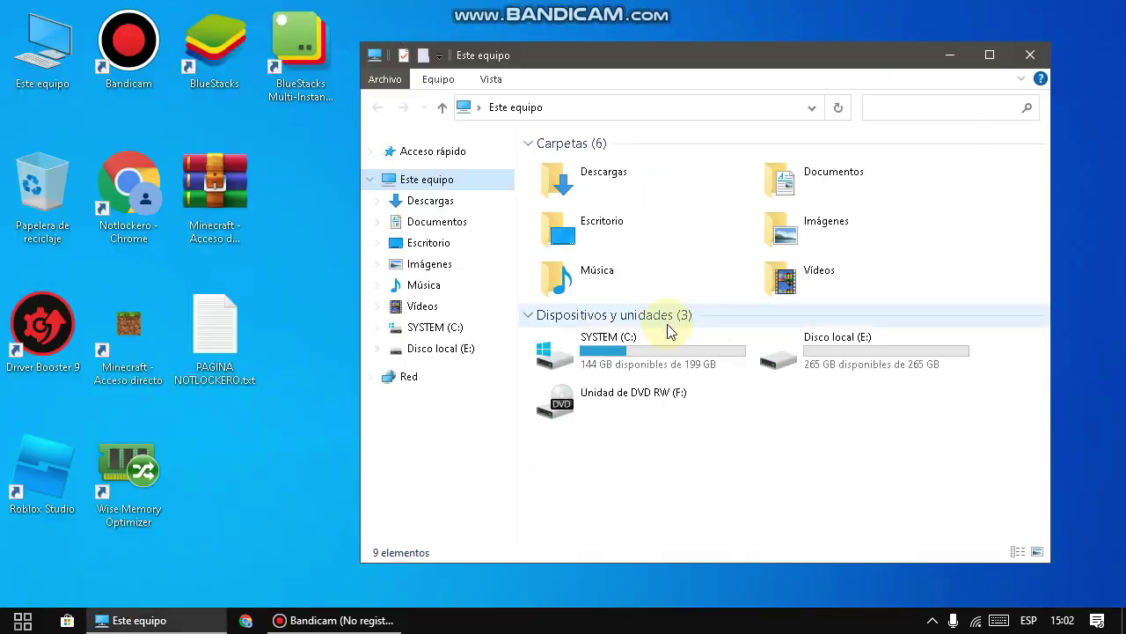
Open the Task Manager and examine the computer's CPU performance in an enlarged window
{"action": "right_click", "coordinate": [545, 627]}
{"action": "left_click", "coordinate": [624, 537]}
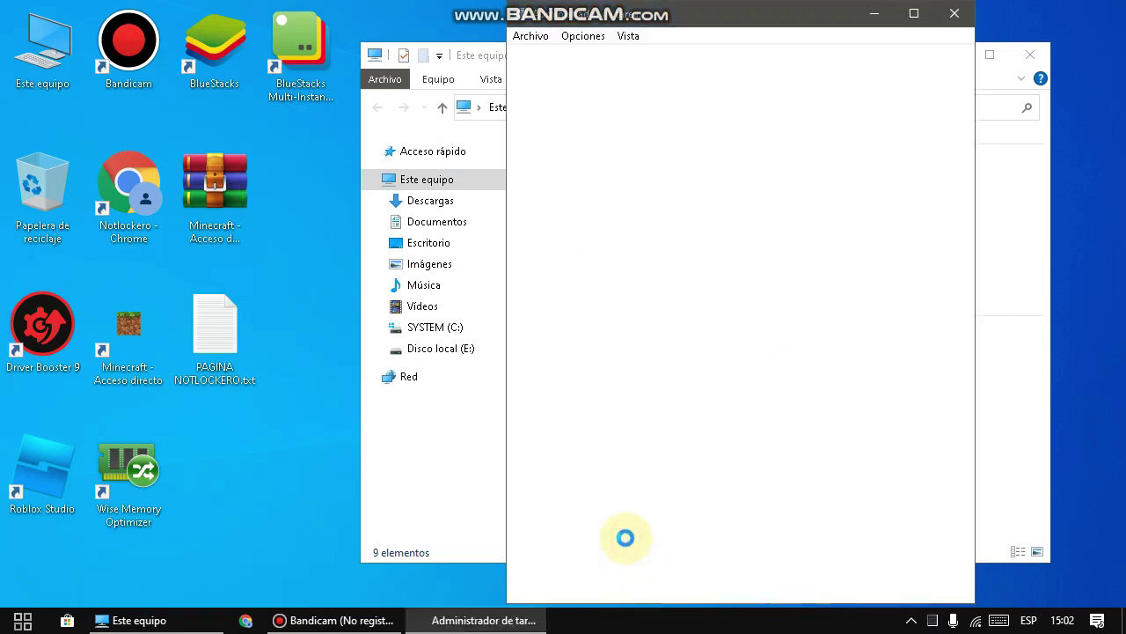
{"action": "left_click", "coordinate": [595, 58]}
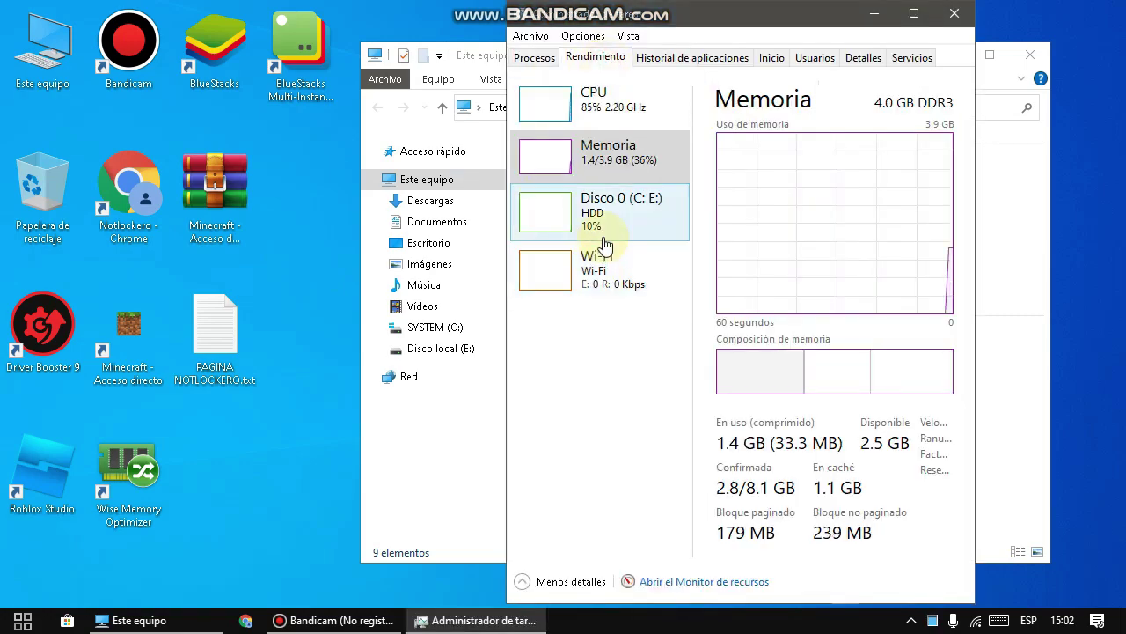
{"action": "left_click", "coordinate": [590, 99]}
{"action": "left_click", "coordinate": [906, 13]}
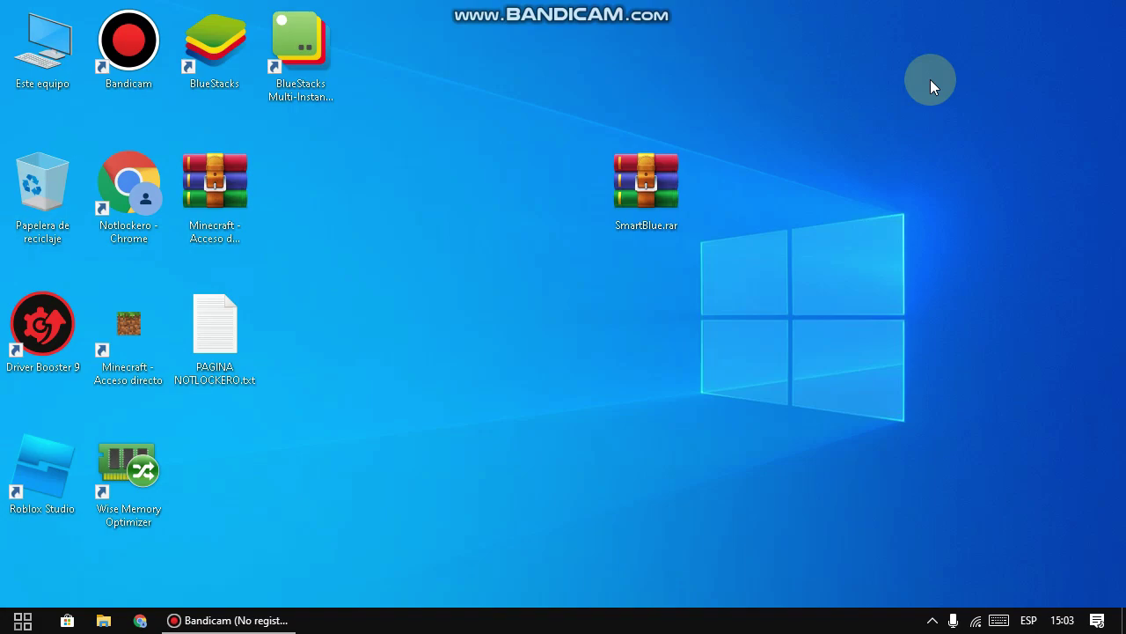
Extract SmartBlue.rar into its own SmartBlue folder on the desktop and place that folder near the archive
{"action": "mouse_move", "coordinate": [646, 181]}
{"action": "left_mouse_down"}
{"action": "mouse_move", "coordinate": [783, 42]}
{"action": "mouse_move", "coordinate": [668, 176]}
{"action": "left_mouse_up"}
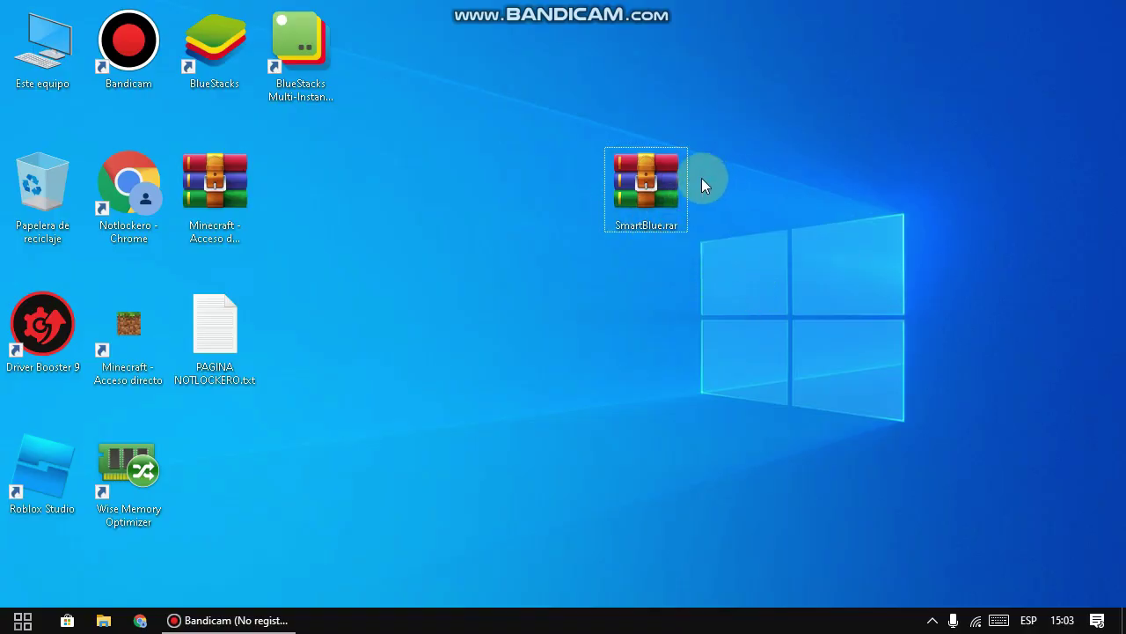
{"action": "right_click", "coordinate": [666, 185]}
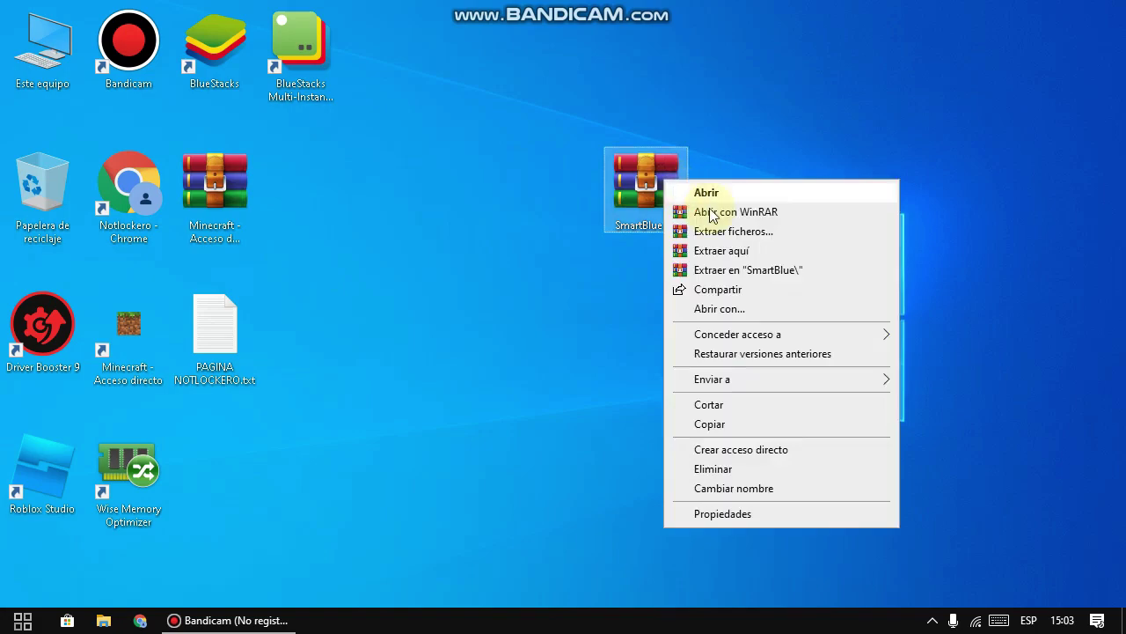
{"action": "left_click", "coordinate": [737, 273]}
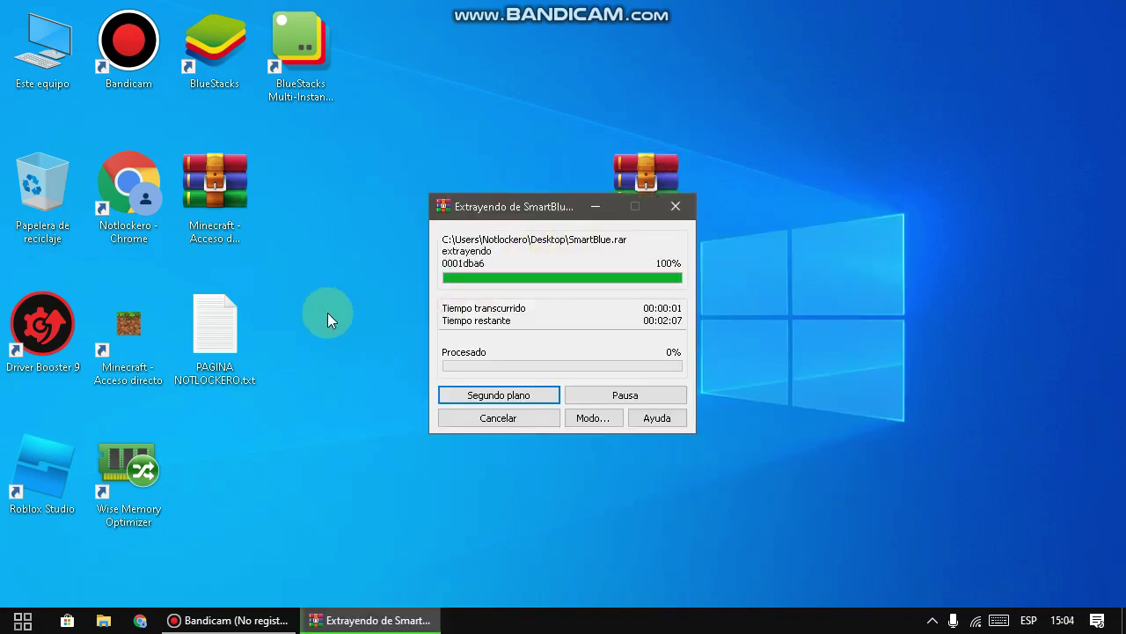
{"action": "left_click_drag", "start_coordinate": [215, 475], "coordinate": [797, 192]}
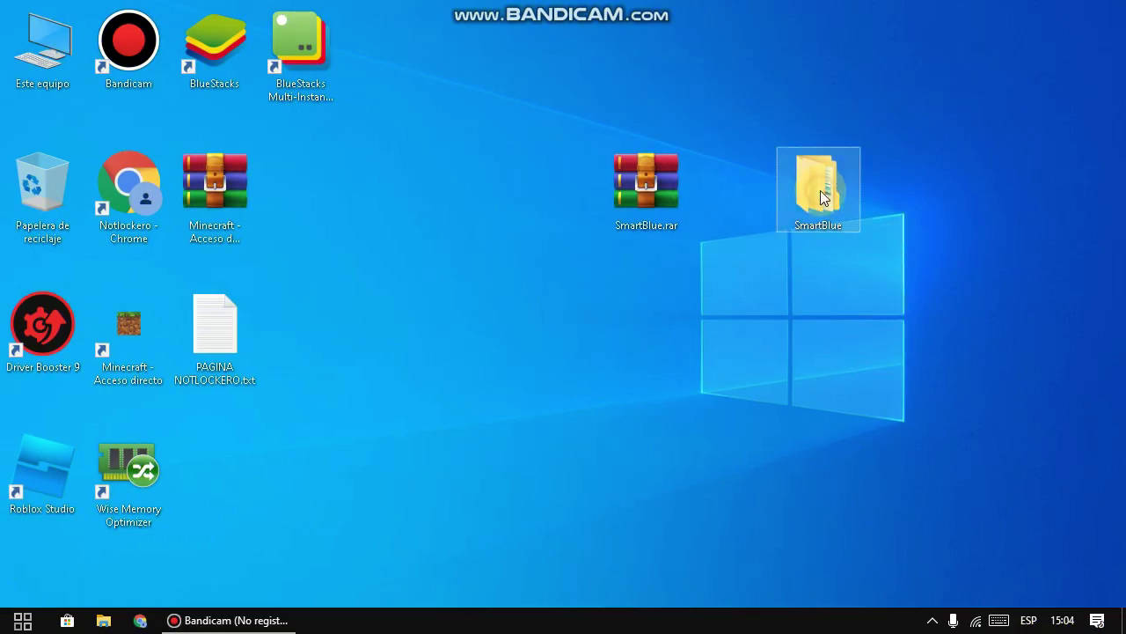
Open the extracted SmartBlue folder and go through SmartBlue and ProjectTitan into the Engine folder
{"action": "double_click", "coordinate": [820, 190]}
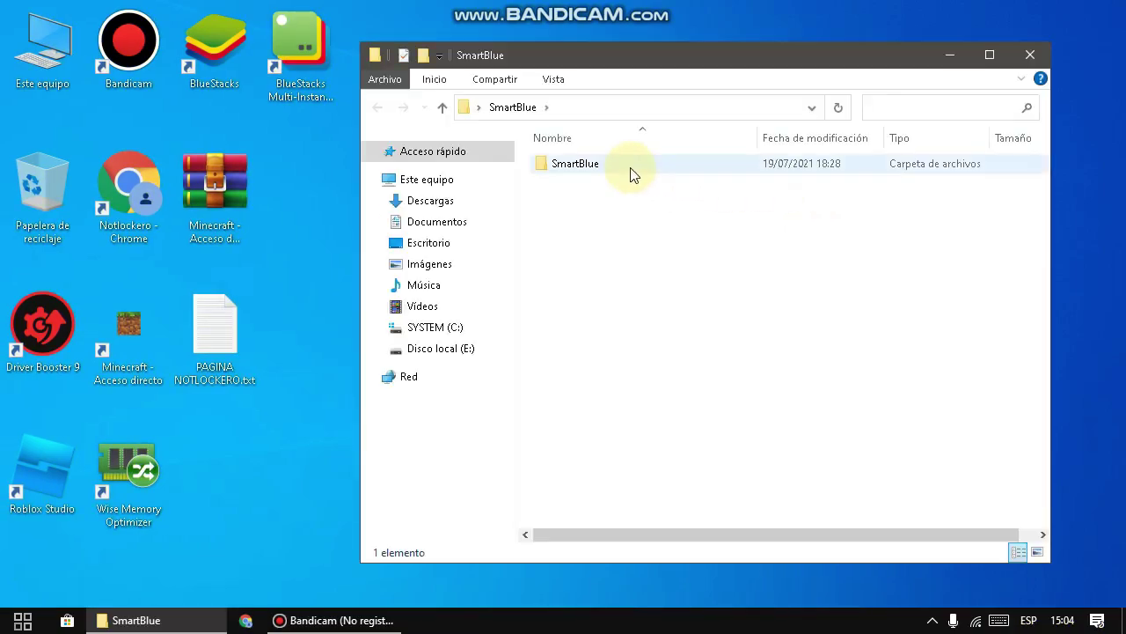
{"action": "left_click", "coordinate": [626, 167]}
{"action": "double_click", "coordinate": [627, 169]}
{"action": "double_click", "coordinate": [630, 169]}
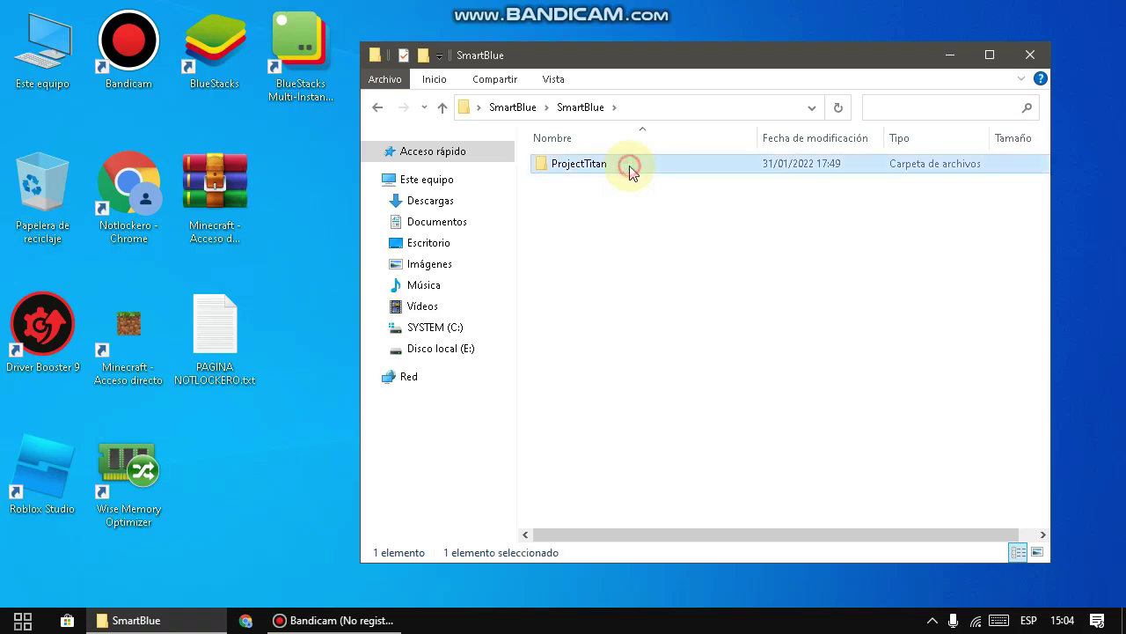
{"action": "left_click", "coordinate": [596, 186]}
{"action": "double_click", "coordinate": [596, 187]}
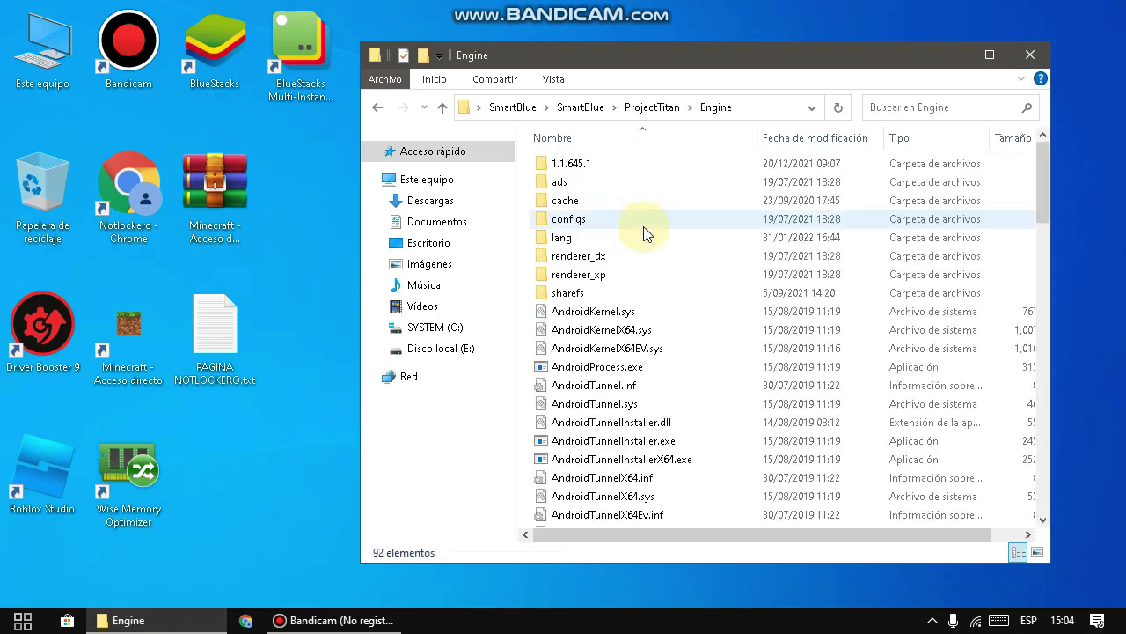
Create a desktop shortcut to ProjectTitan.exe, close the Engine folder and place the shortcut between SmartBlue.rar and the SmartBlue folder
{"action": "scroll", "coordinate": [646, 236], "scroll_direction": "down", "scroll_amount": 20}
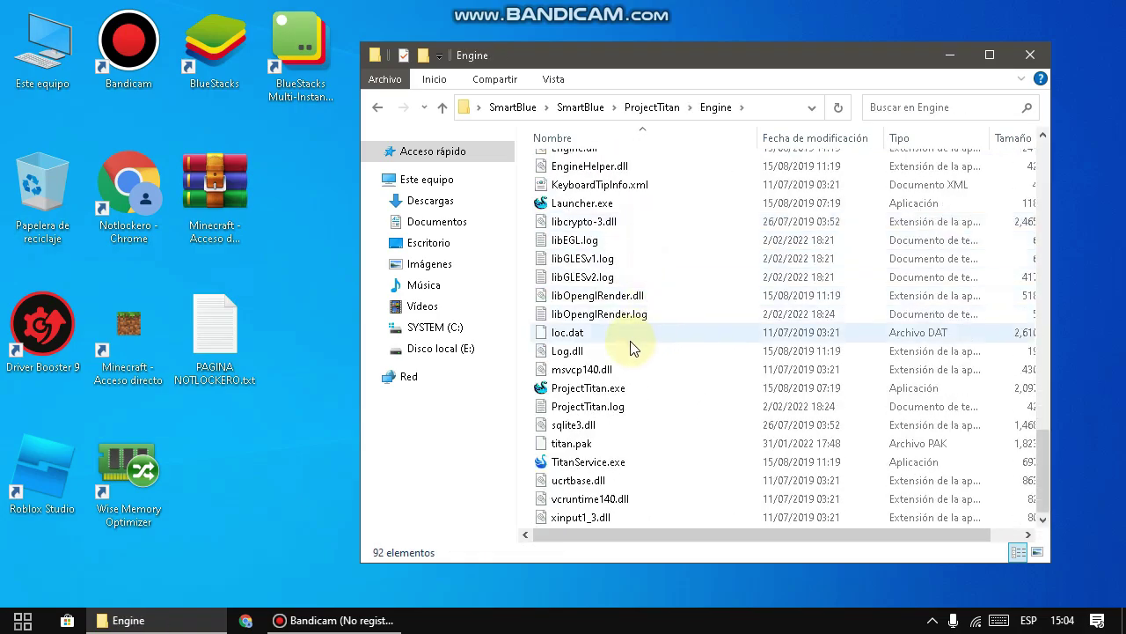
{"action": "left_click", "coordinate": [616, 394]}
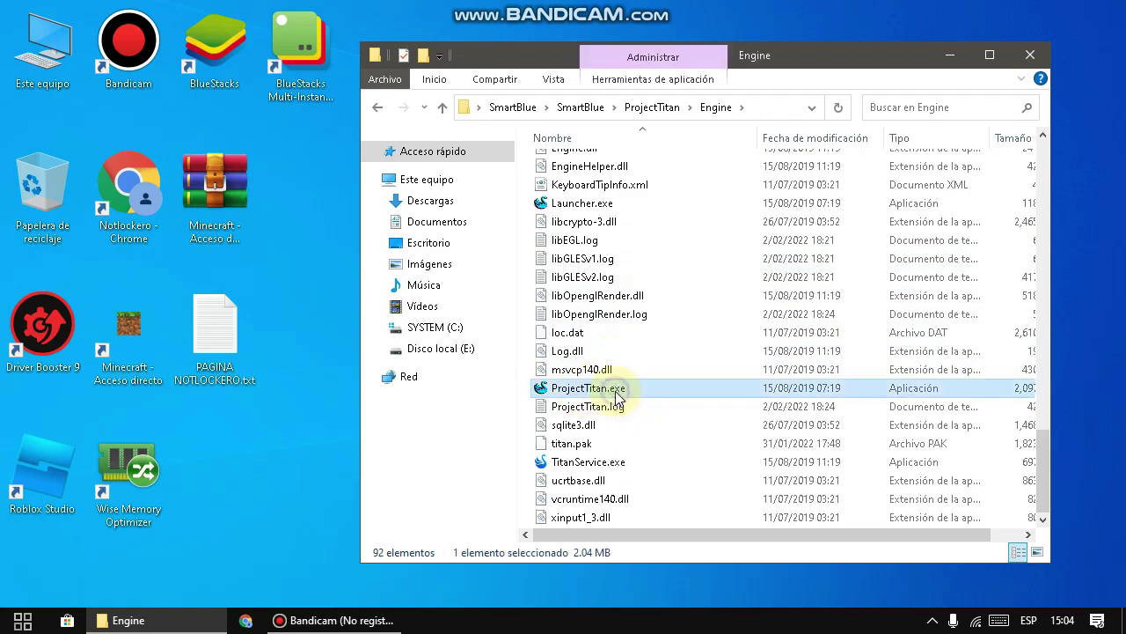
{"action": "right_click", "coordinate": [616, 392]}
{"action": "mouse_move", "coordinate": [719, 469]}
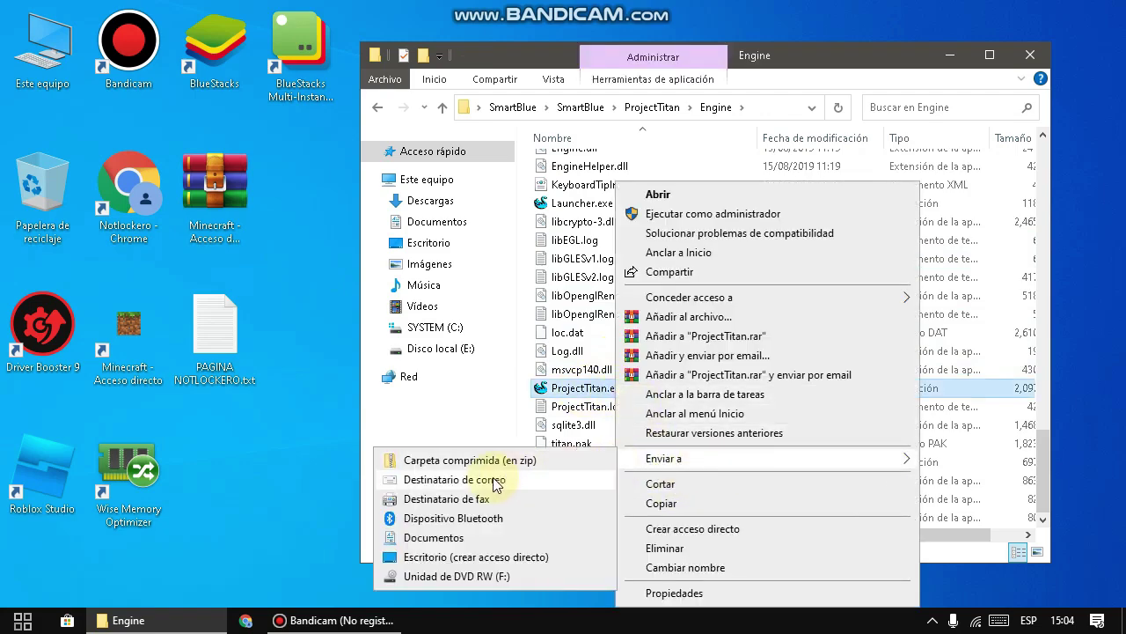
{"action": "left_click", "coordinate": [467, 557]}
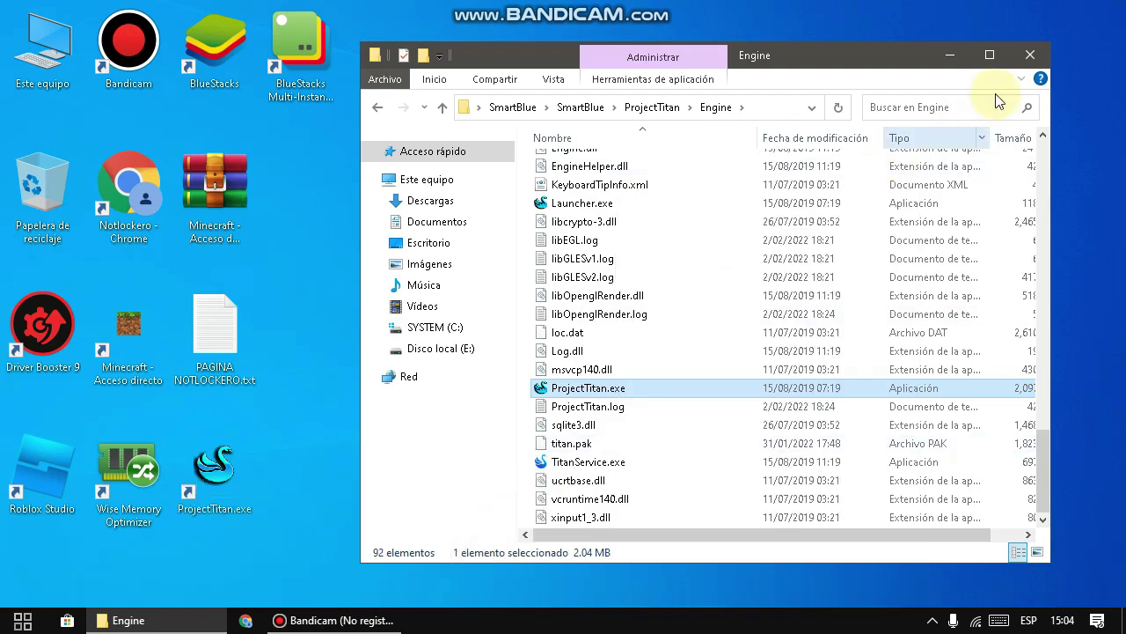
{"action": "left_click", "coordinate": [1029, 55]}
{"action": "left_click_drag", "start_coordinate": [214, 467], "coordinate": [736, 186]}
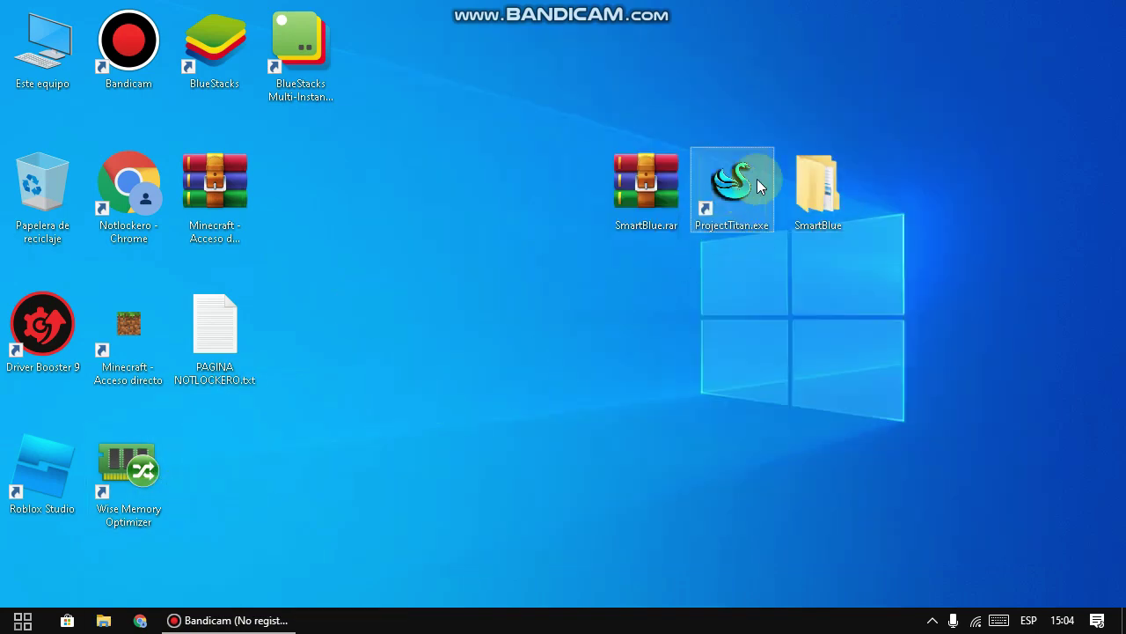
Set the ProjectTitan.exe desktop shortcut to always run as administrator in its compatibility properties, and apply the change
{"action": "right_click", "coordinate": [757, 179]}
{"action": "left_click", "coordinate": [814, 572]}
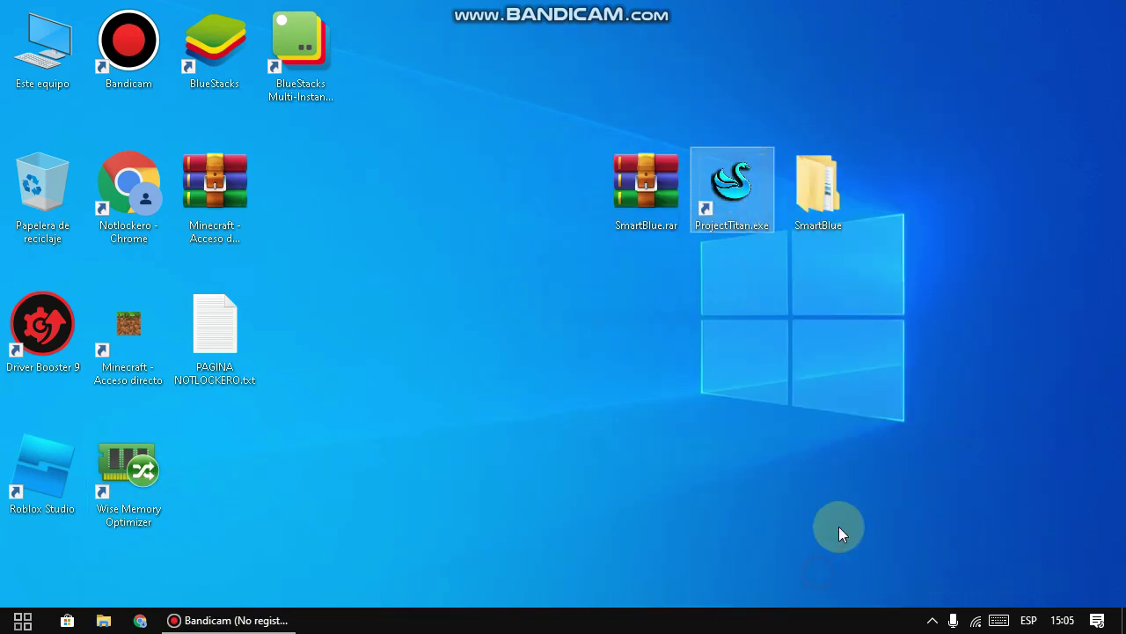
{"action": "left_click", "coordinate": [1043, 181]}
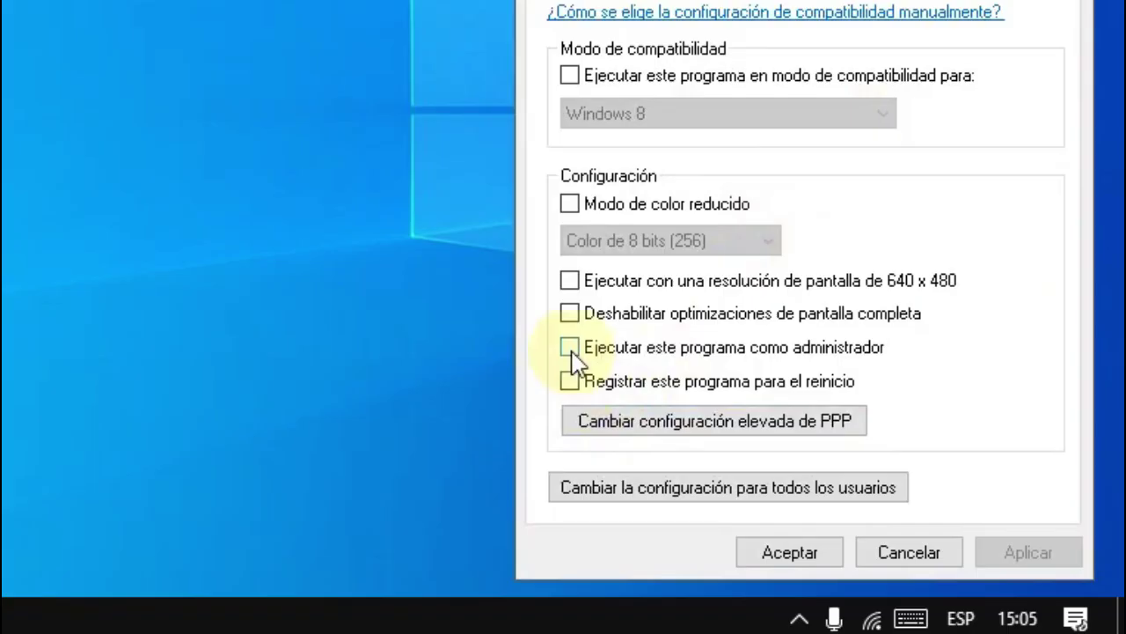
{"action": "left_click", "coordinate": [796, 459]}
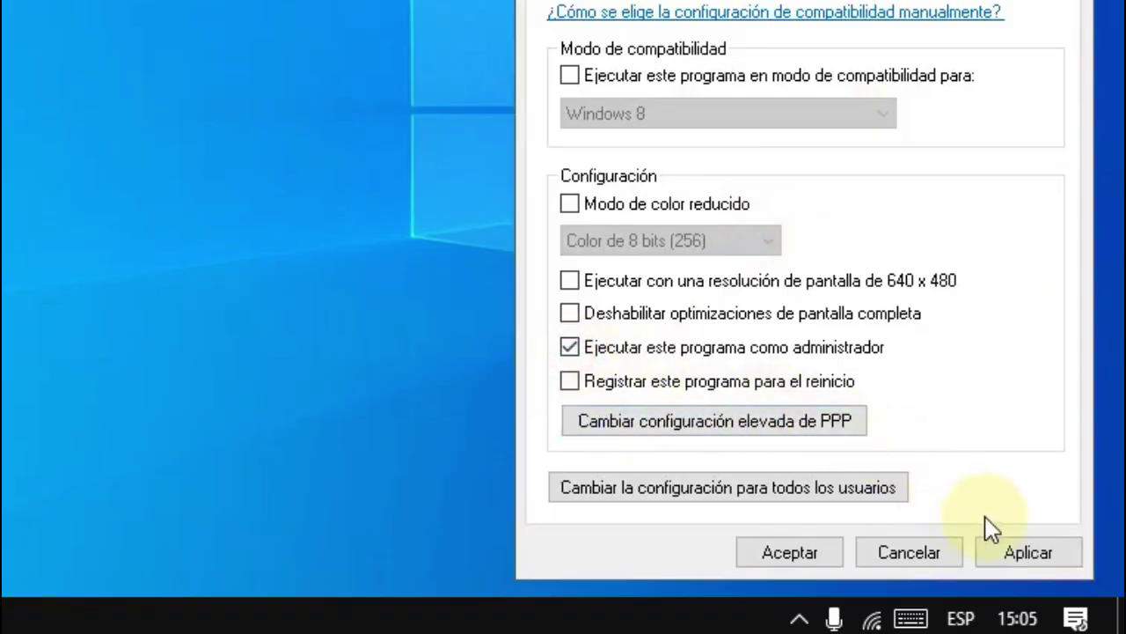
{"action": "left_click", "coordinate": [1027, 547]}
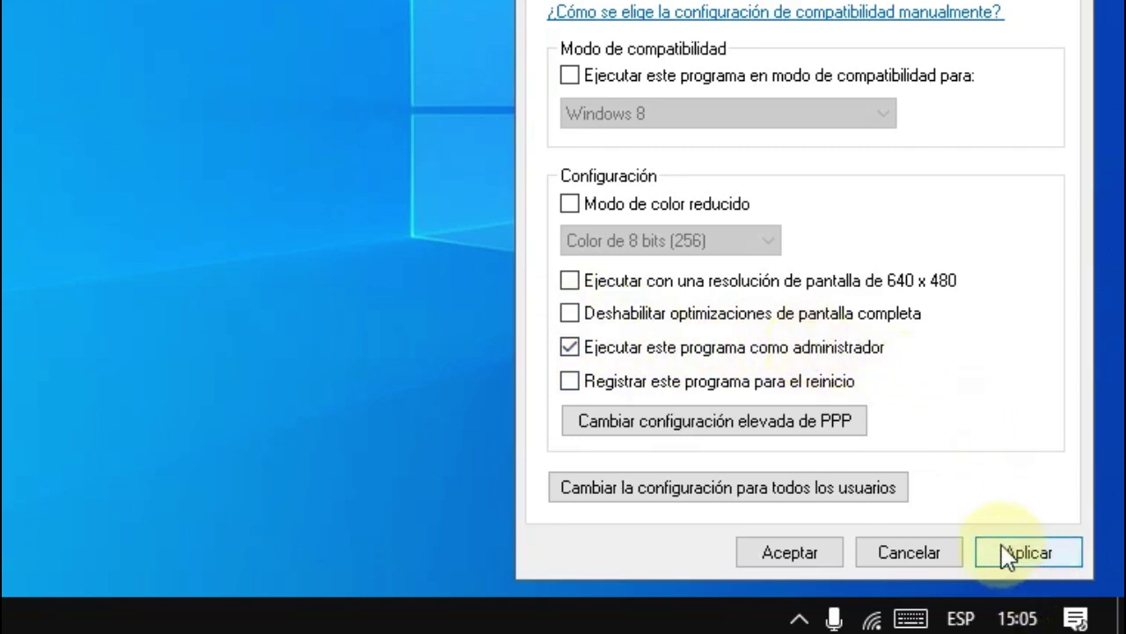
{"action": "left_click", "coordinate": [1056, 554]}
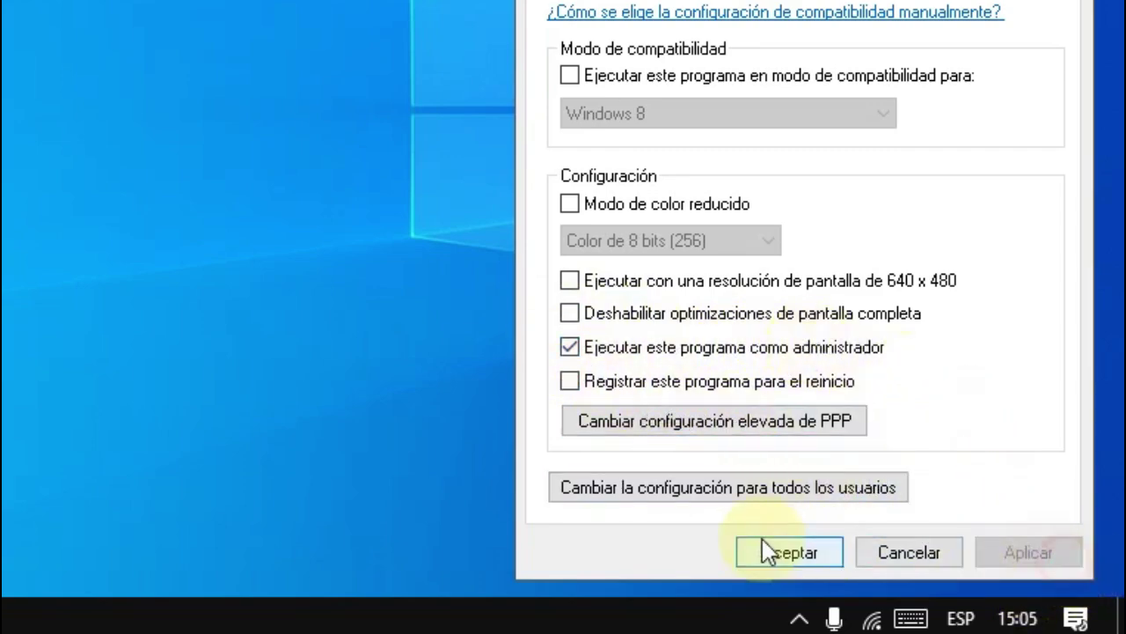
{"action": "left_click", "coordinate": [763, 550]}
Launch the emulator from the ProjectTitan.exe shortcut, allow it through the Windows Defender firewall and show its installed apps
{"action": "double_click", "coordinate": [733, 195]}
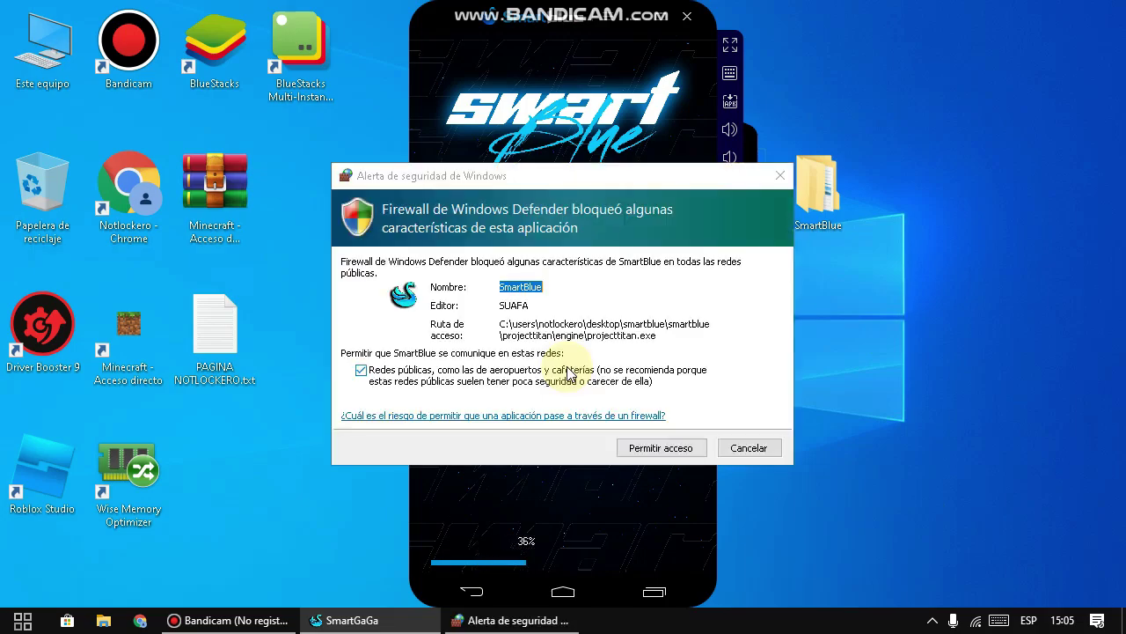
{"action": "left_click", "coordinate": [669, 447]}
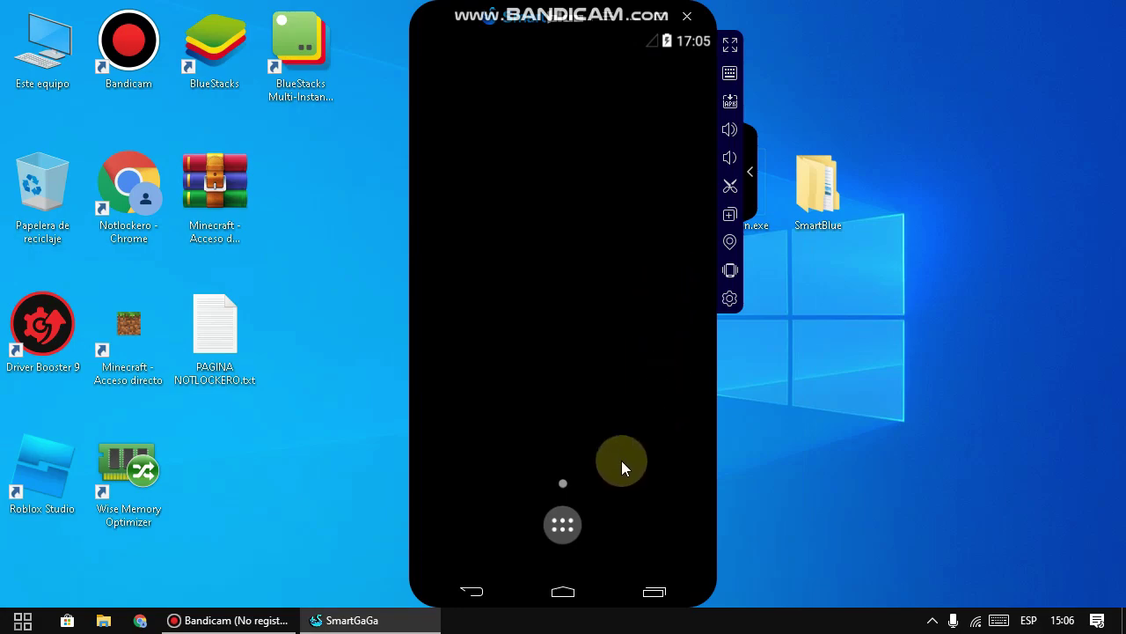
{"action": "left_click_drag", "start_coordinate": [621, 460], "coordinate": [613, 371]}
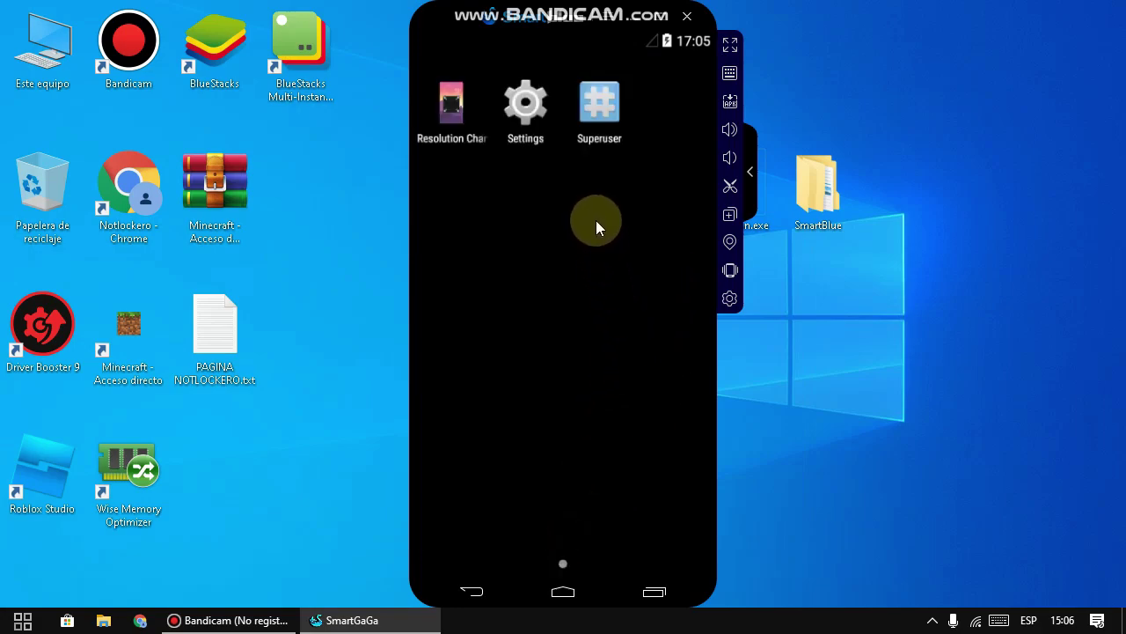
{"action": "left_click_drag", "start_coordinate": [595, 29], "coordinate": [303, 35]}
{"action": "left_click", "coordinate": [438, 106]}
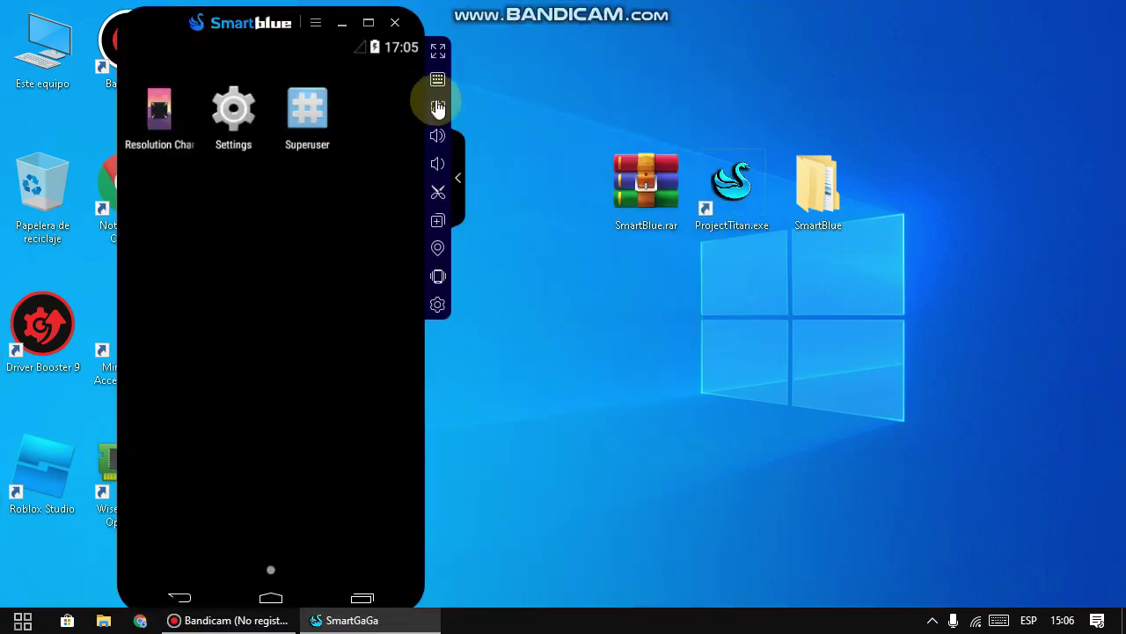
{"action": "left_click", "coordinate": [653, 234]}
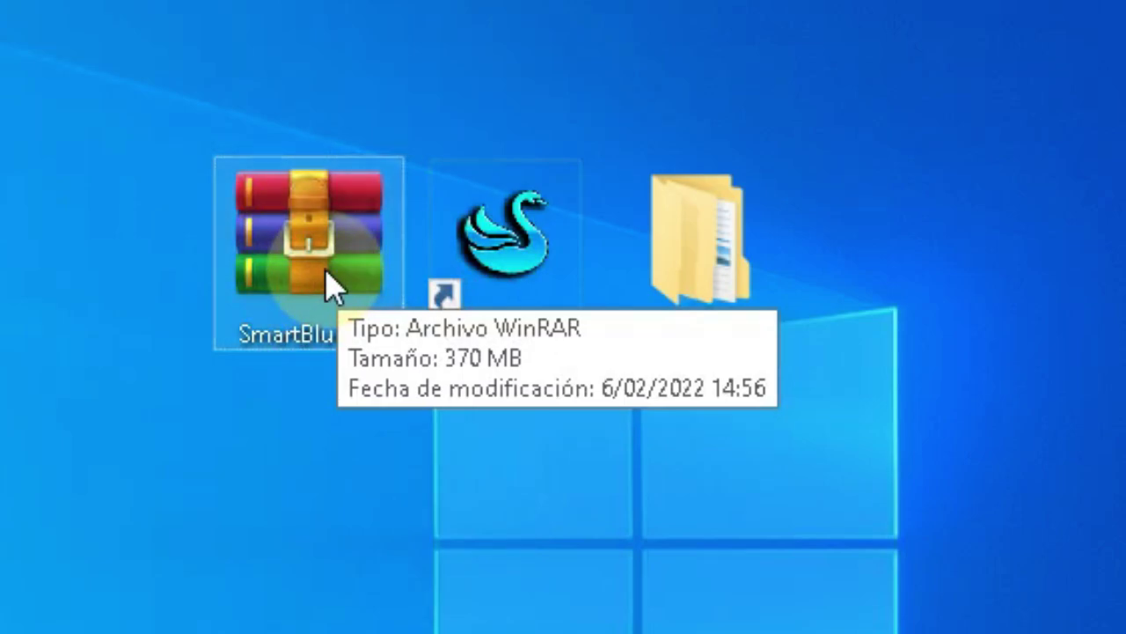
{"action": "double_click", "coordinate": [326, 282]}
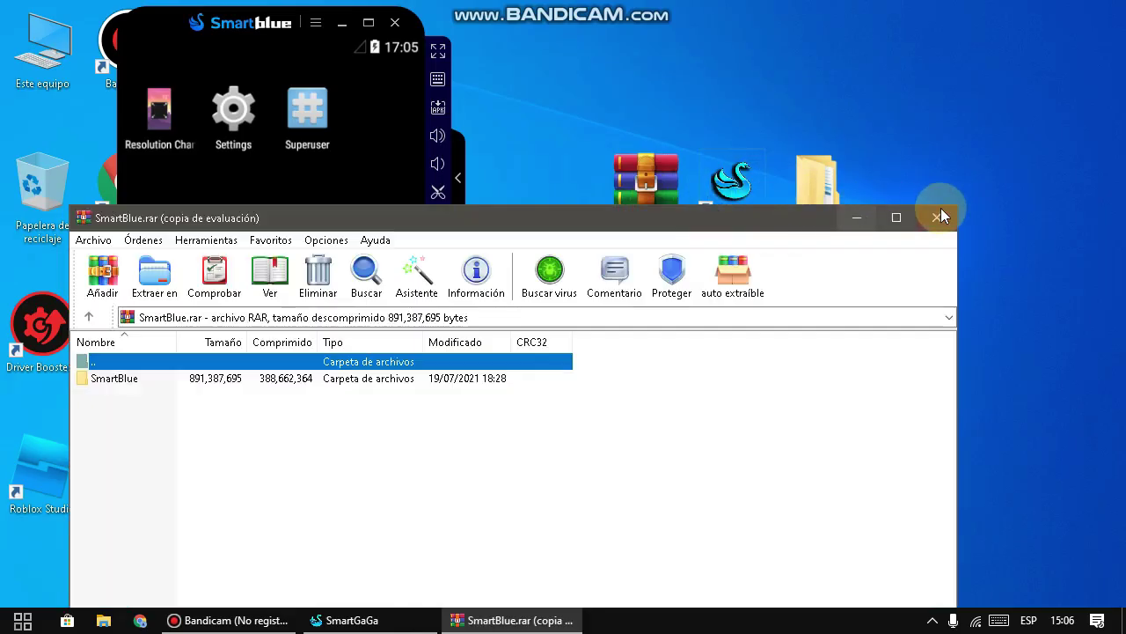
{"action": "left_click", "coordinate": [939, 217]}
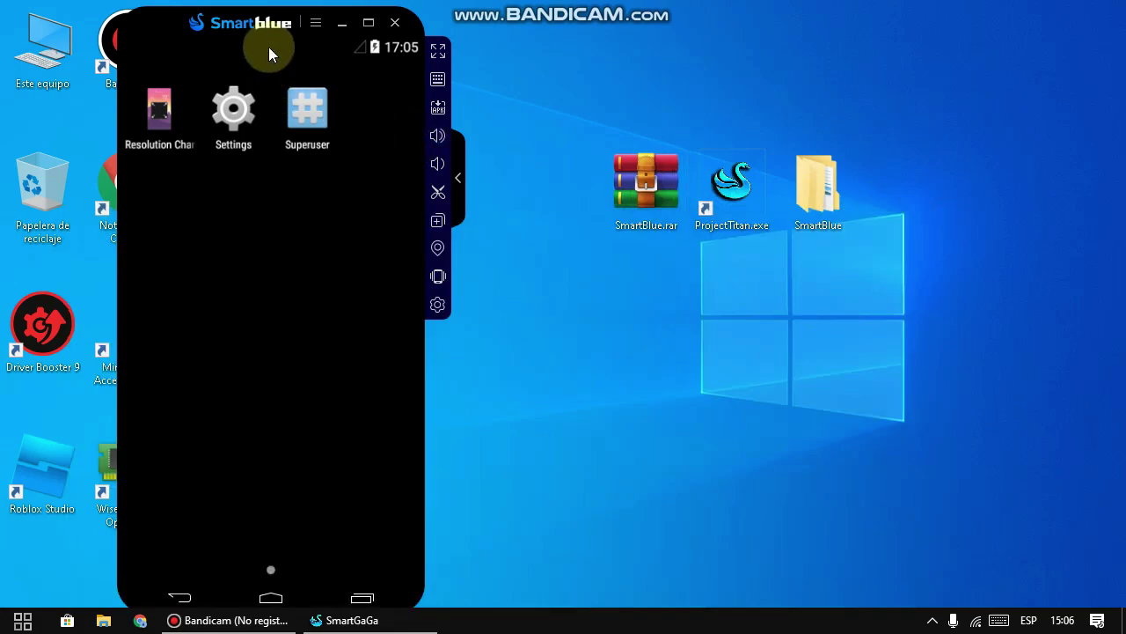
{"action": "left_click_drag", "start_coordinate": [269, 32], "coordinate": [569, 22]}
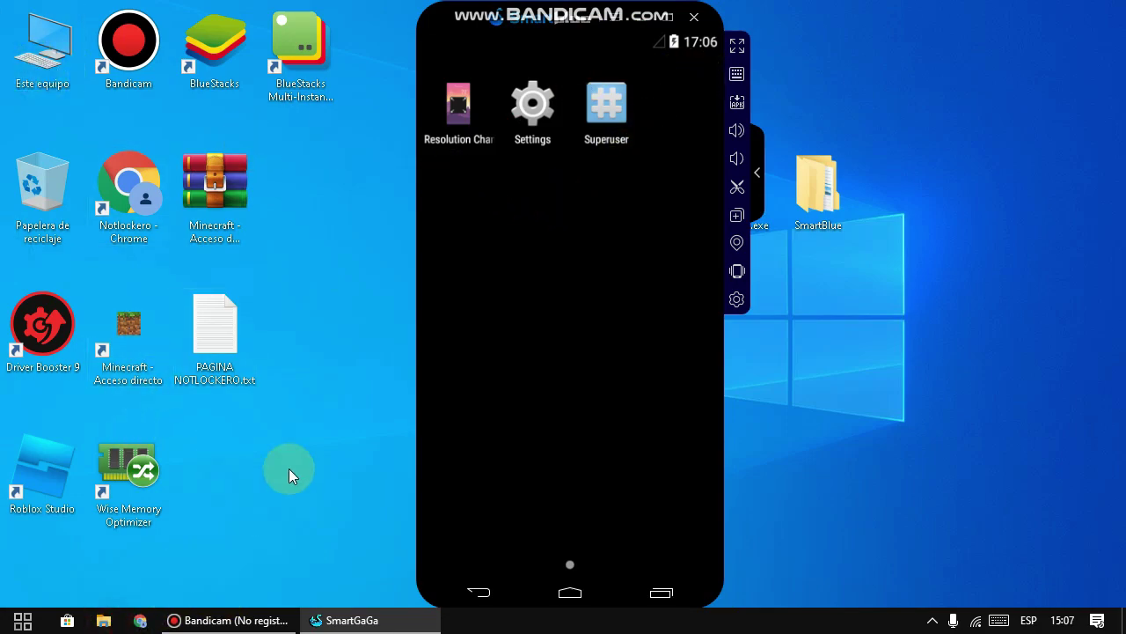
Move the Google Chrome DiegoFPS and Free_Fire+1.69+Actualizado+2022 APK files from the Descargas folder to the desktop and close the folder
{"action": "key", "text": "super+e"}
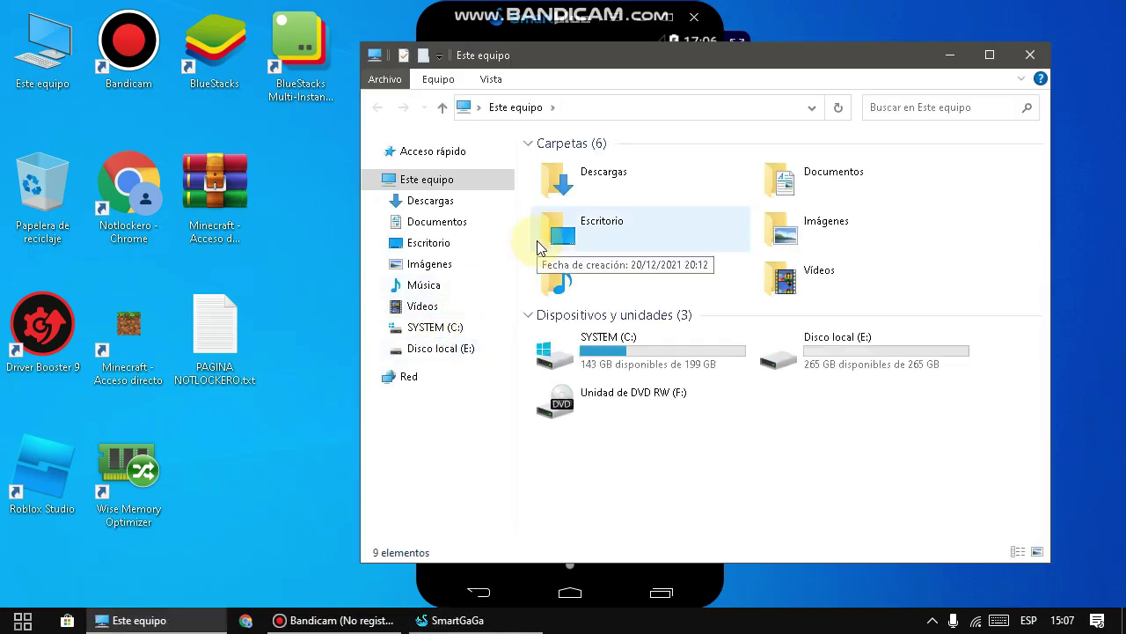
{"action": "left_click", "coordinate": [467, 201]}
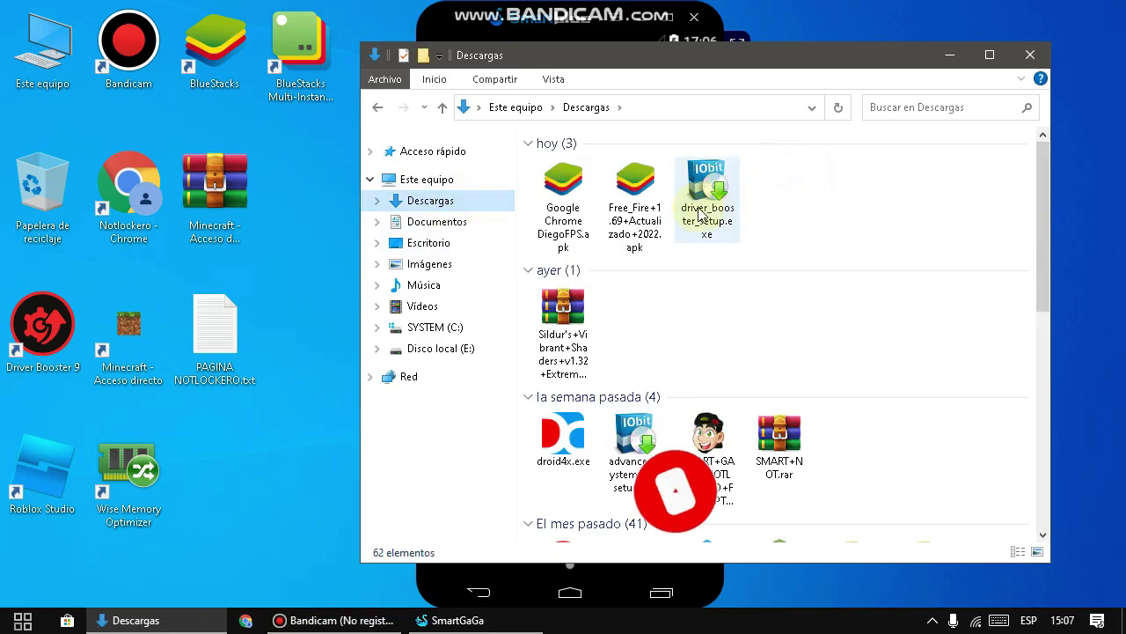
{"action": "left_click", "coordinate": [533, 206]}
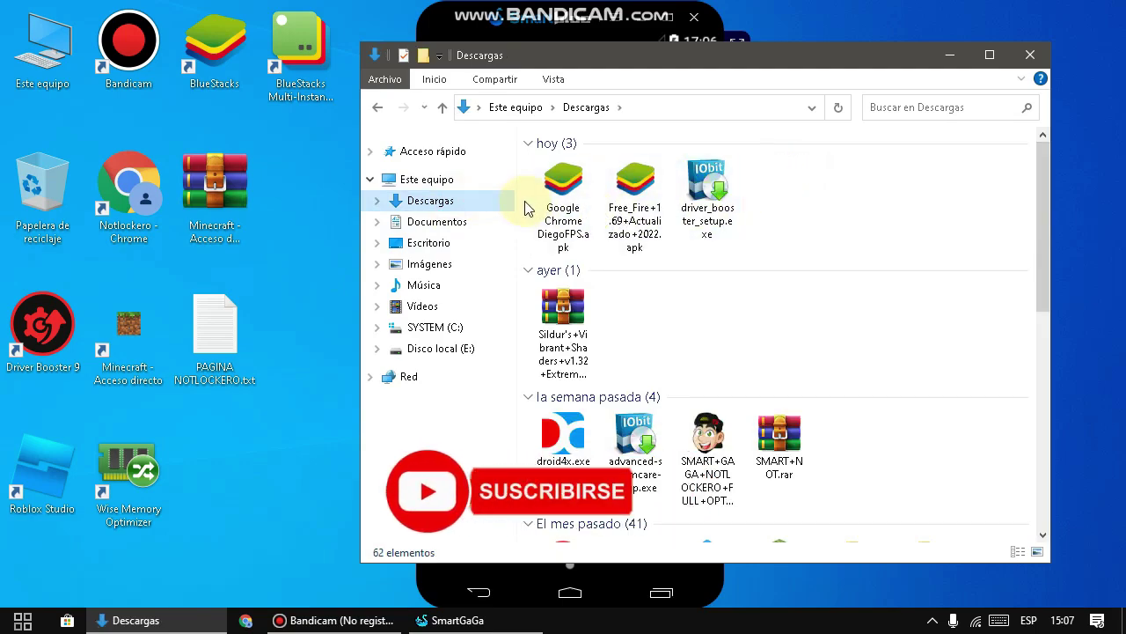
{"action": "left_click", "coordinate": [635, 200], "text": "ctrl"}
{"action": "left_click_drag", "start_coordinate": [635, 201], "coordinate": [343, 299]}
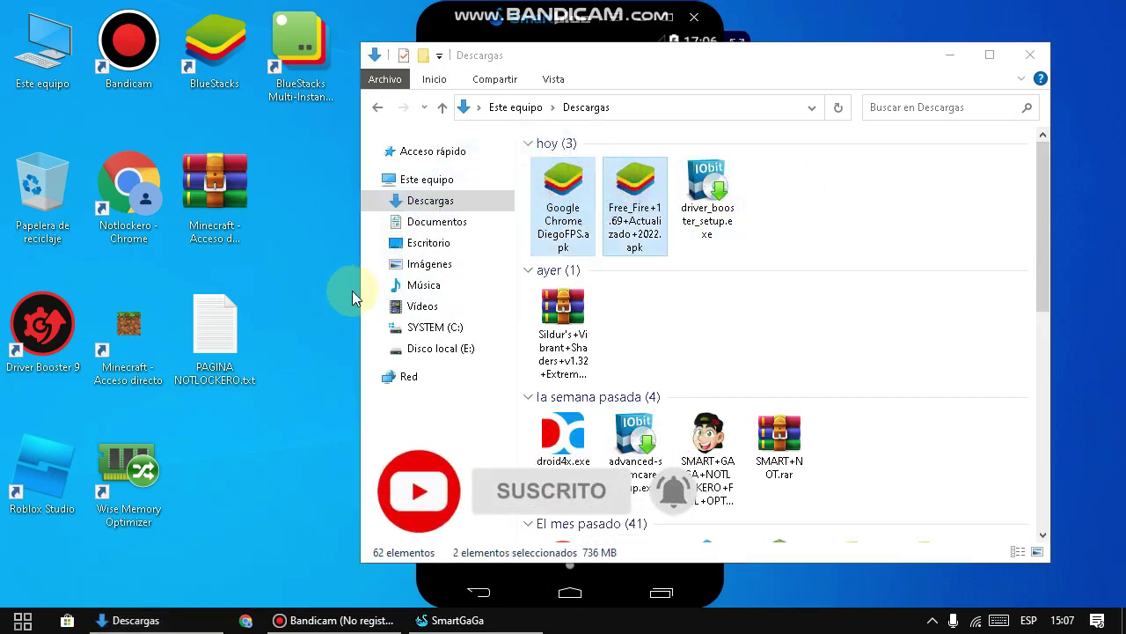
{"action": "left_click", "coordinate": [1029, 55]}
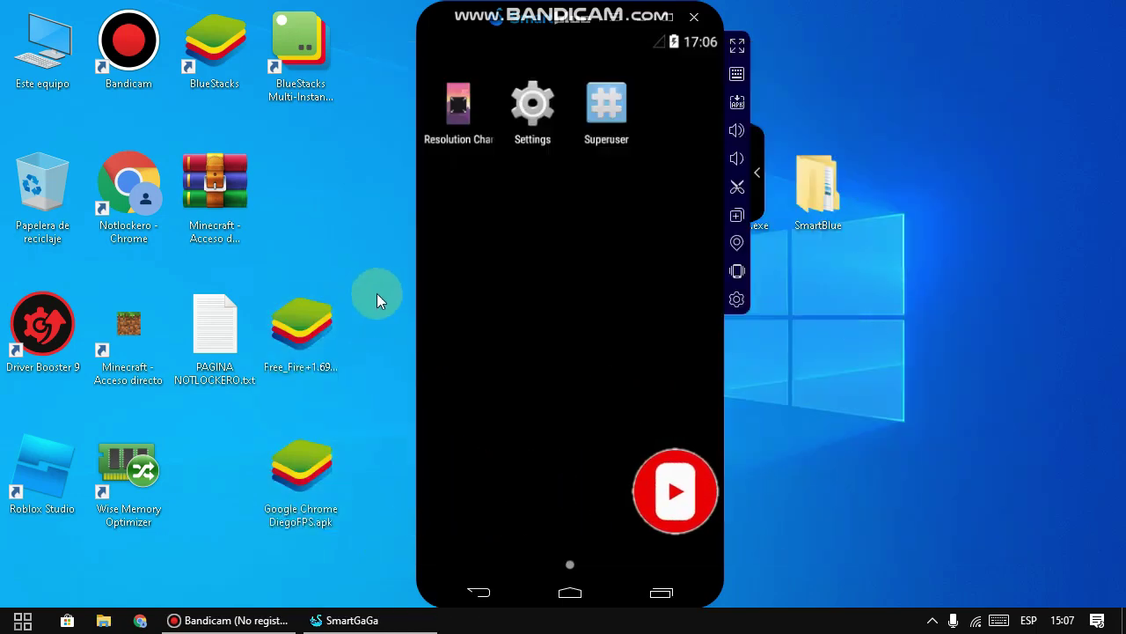
{"action": "left_click", "coordinate": [351, 213]}
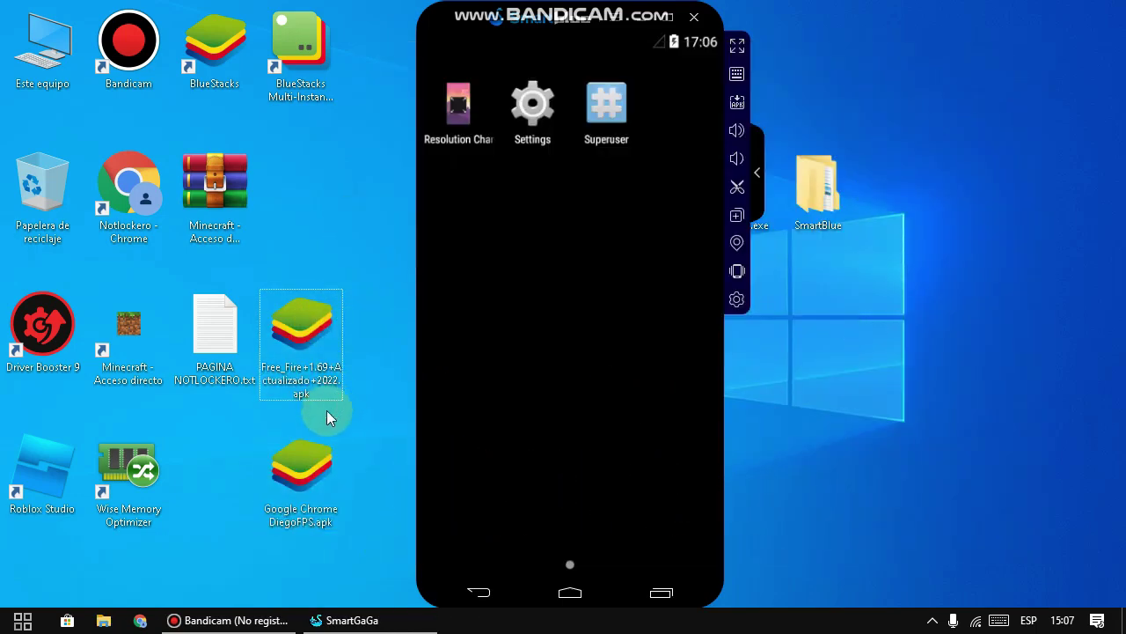
Install the Google Chrome and Free Fire APKs from the desktop in the emulator and move its window clear of the SmartBlue icons
{"action": "left_click_drag", "start_coordinate": [327, 479], "coordinate": [577, 265]}
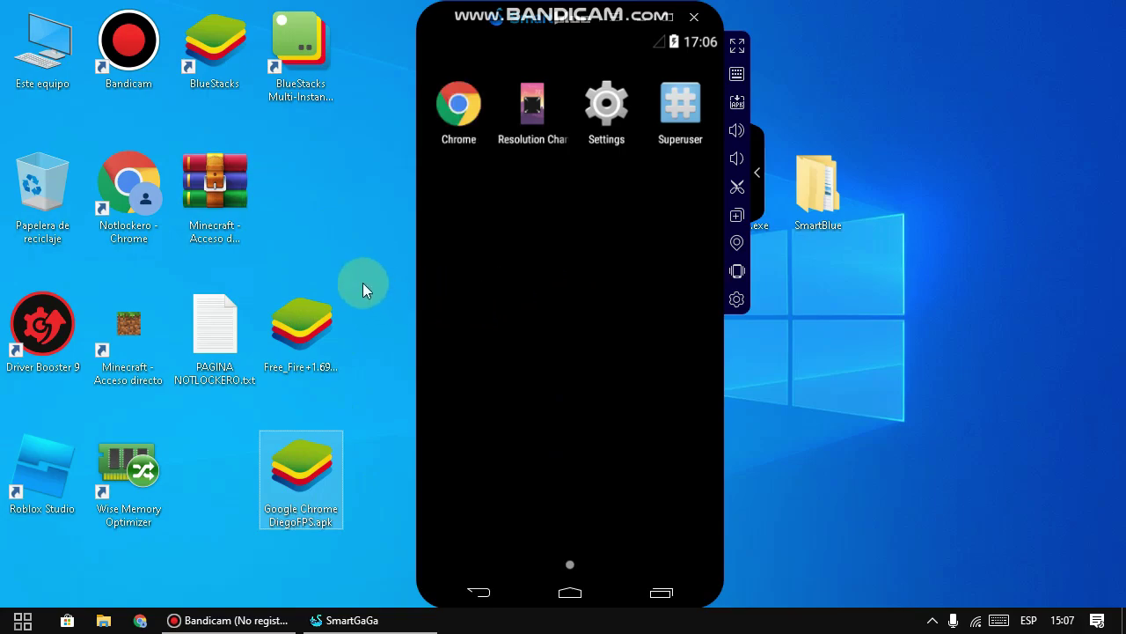
{"action": "double_click", "coordinate": [304, 334]}
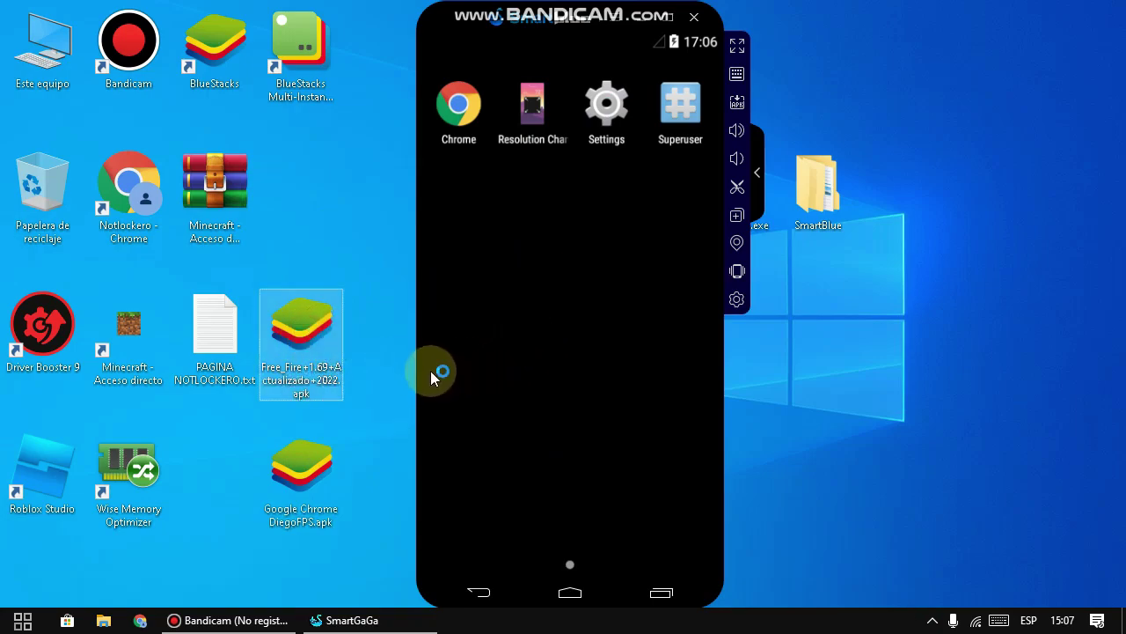
{"action": "left_click_drag", "start_coordinate": [567, 26], "coordinate": [262, 25]}
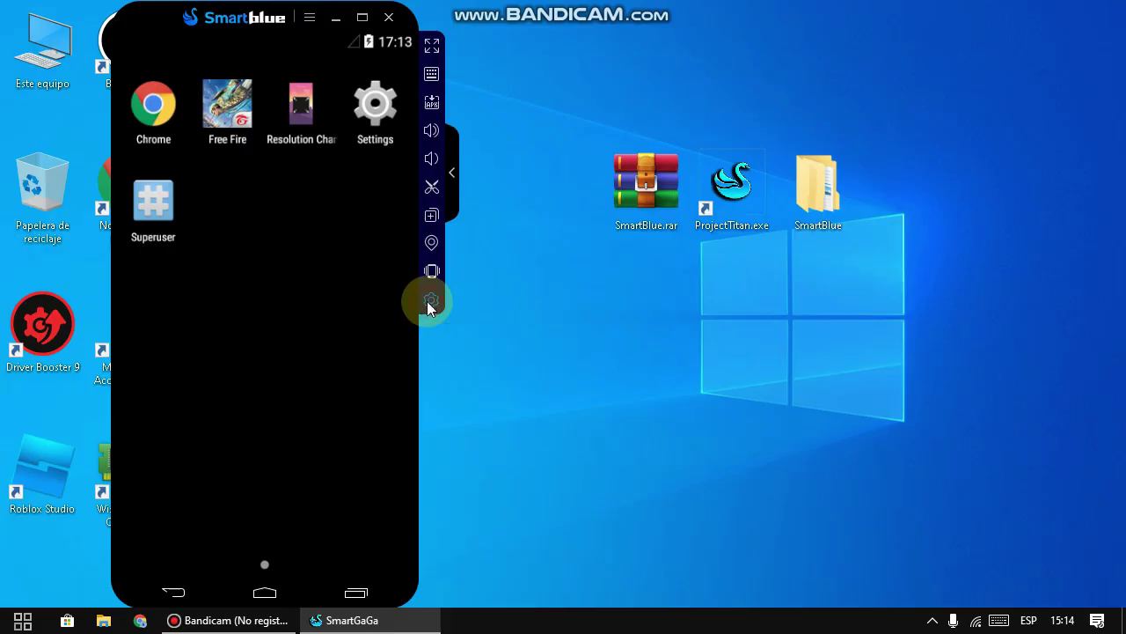
Set a custom emulator resolution of 800 width by 600 height with 320 DPI in the advanced settings
{"action": "left_click", "coordinate": [556, 309]}
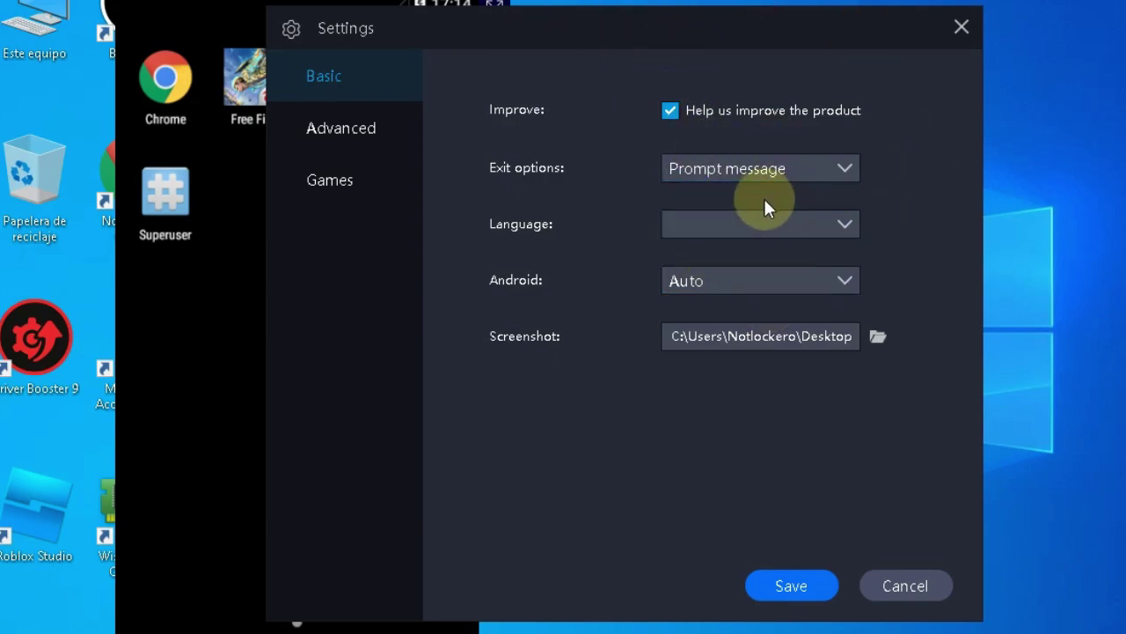
{"action": "left_click", "coordinate": [361, 148]}
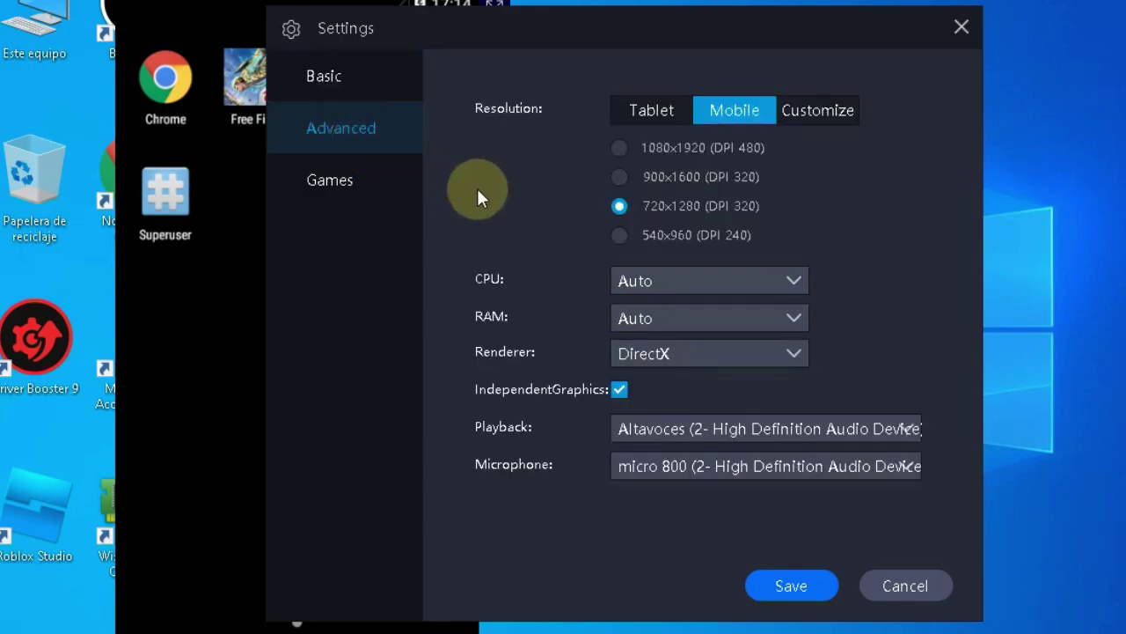
{"action": "left_click", "coordinate": [827, 111]}
{"action": "left_click", "coordinate": [691, 151]}
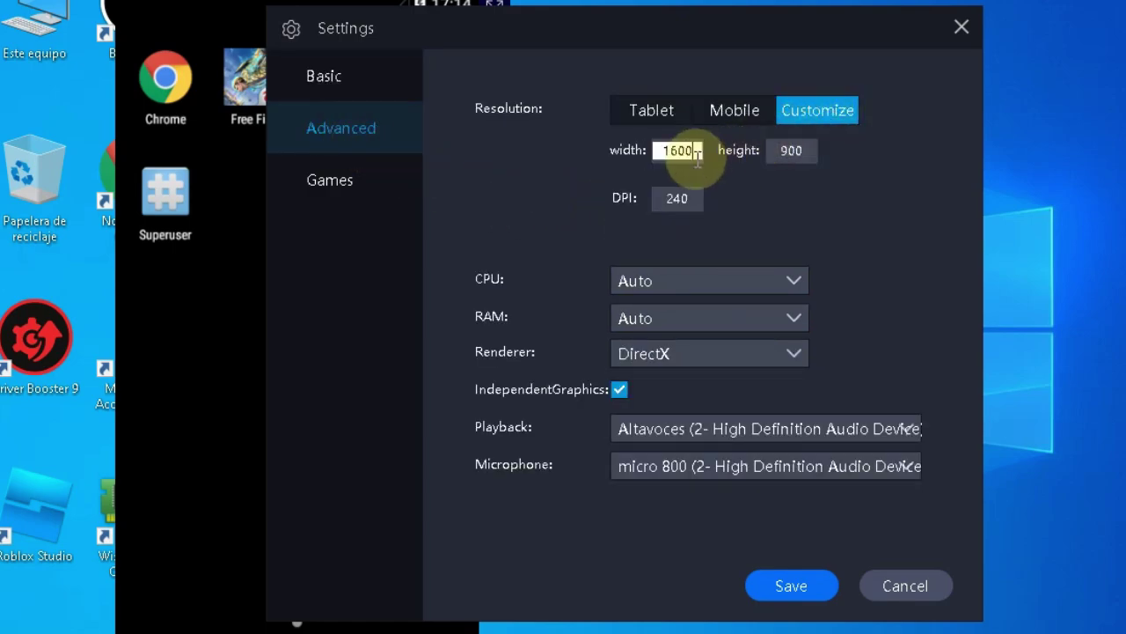
{"action": "left_click_drag", "start_coordinate": [520, 29], "coordinate": [567, 12]}
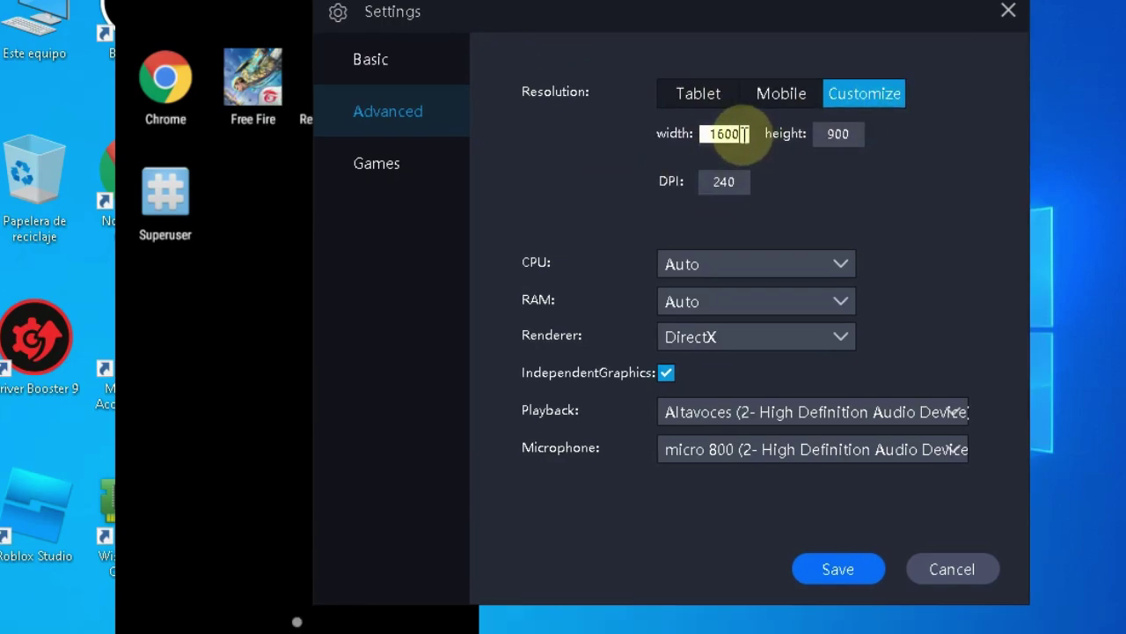
{"action": "double_click", "coordinate": [699, 133]}
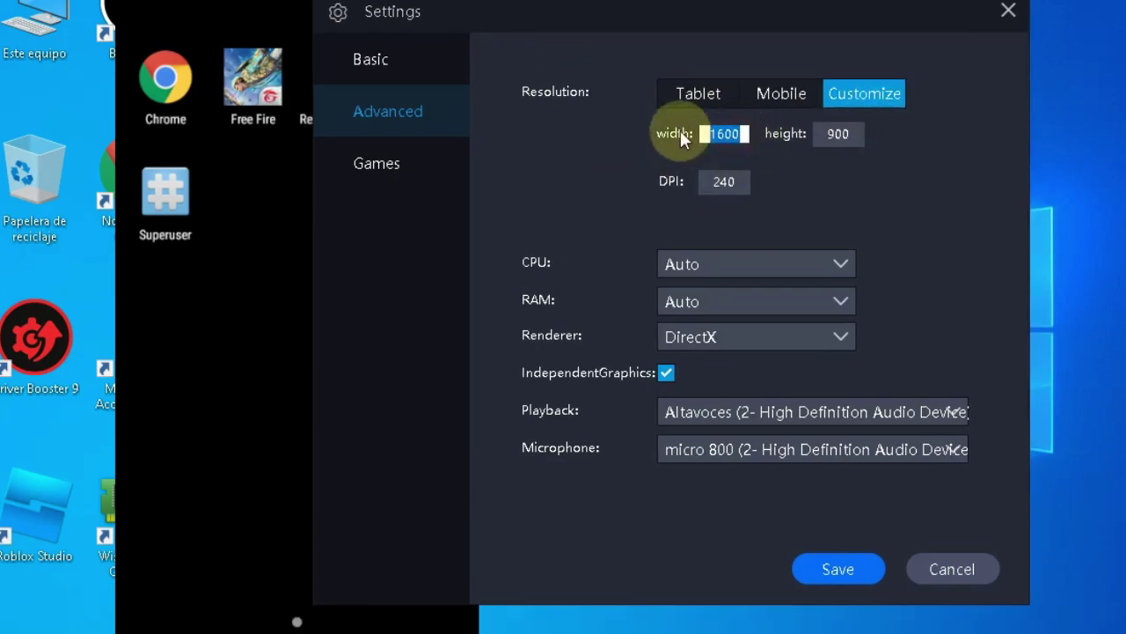
{"action": "type", "text": "800"}
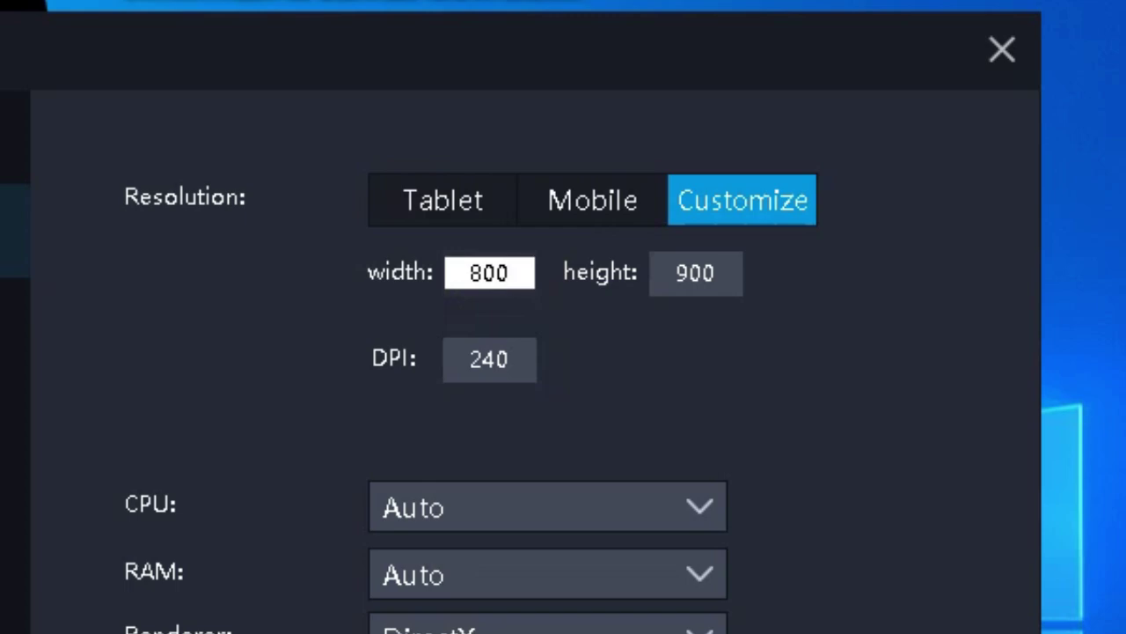
{"action": "double_click", "coordinate": [730, 274]}
{"action": "type", "text": "600"}
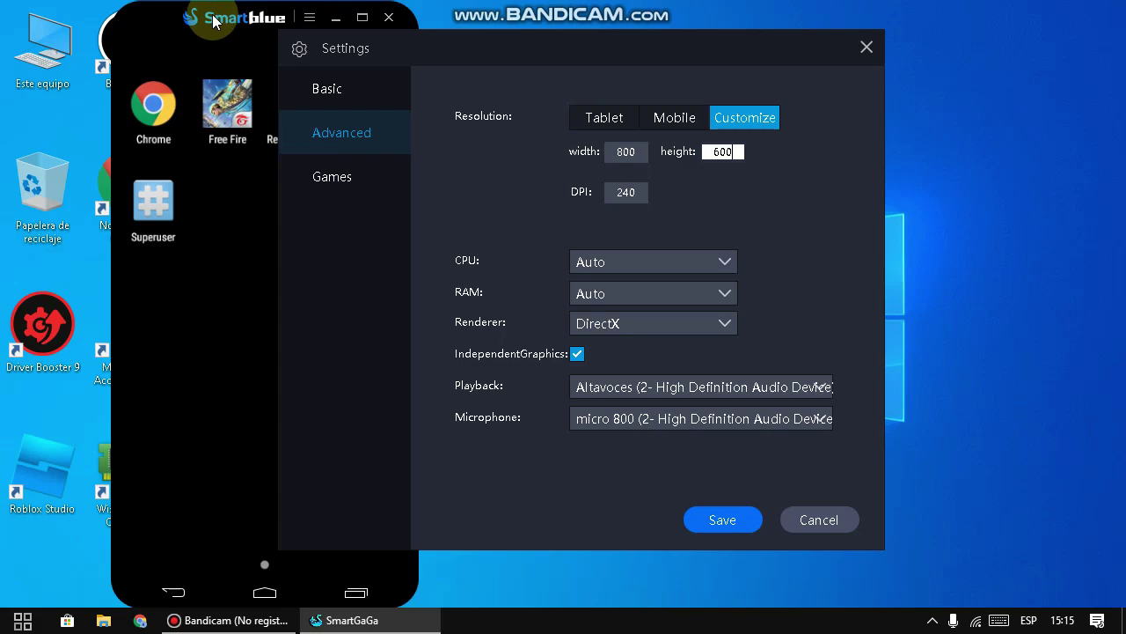
{"action": "double_click", "coordinate": [628, 191]}
{"action": "type", "text": "32"}
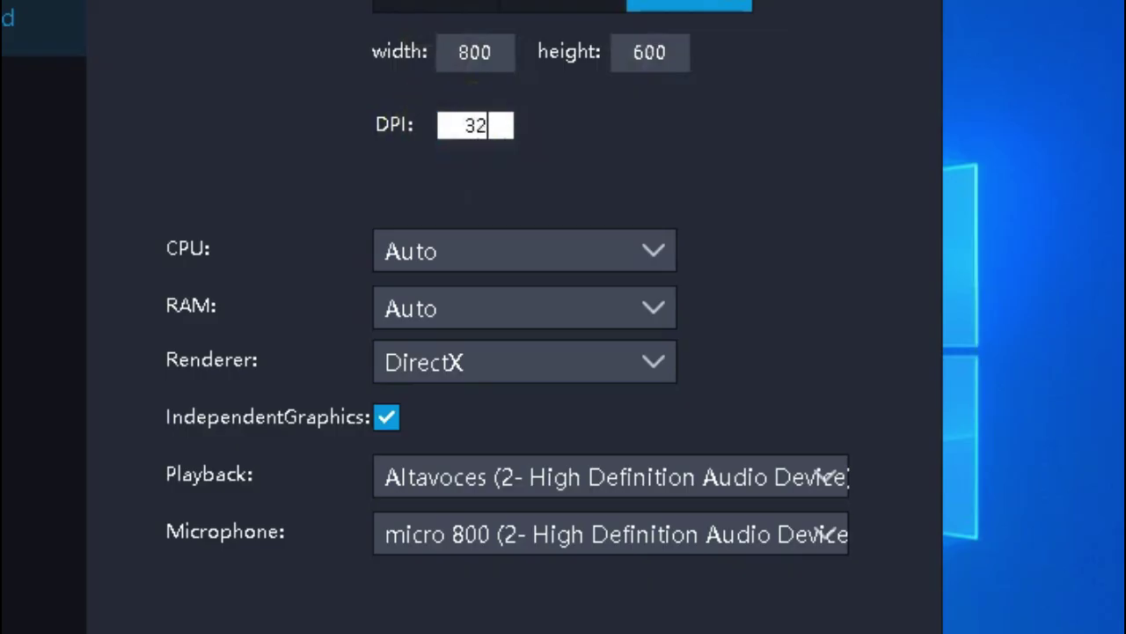
{"action": "type", "text": "0"}
Limit the emulator to 1 CPU core and 1024M of RAM, check the game settings and save the configuration
{"action": "left_click", "coordinate": [647, 244]}
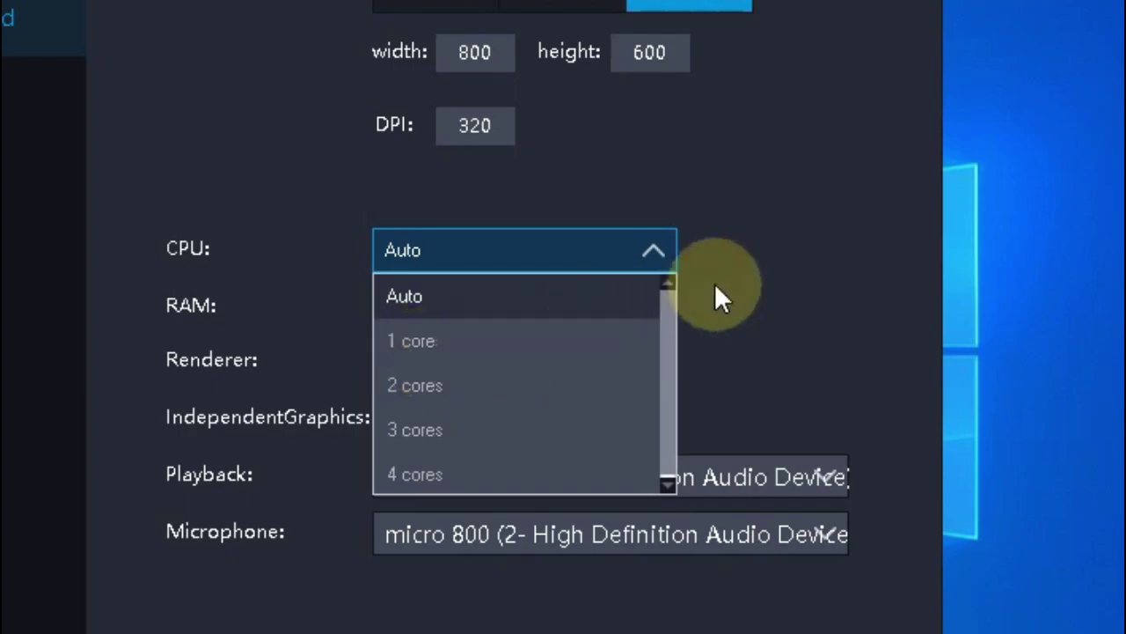
{"action": "left_click", "coordinate": [500, 332]}
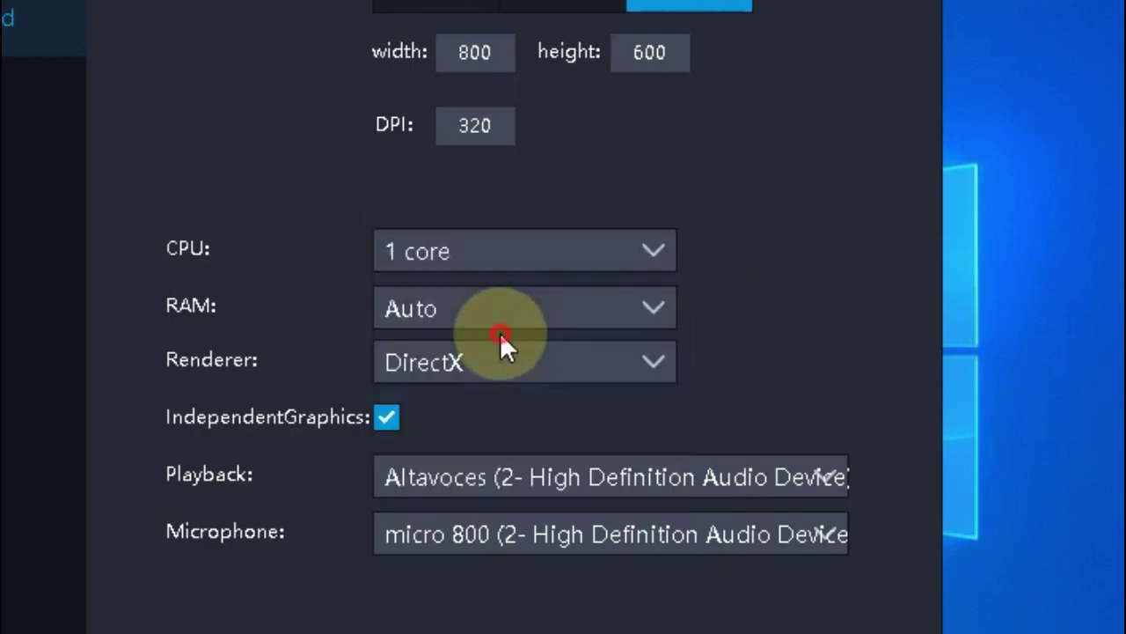
{"action": "left_click", "coordinate": [654, 311]}
{"action": "left_click", "coordinate": [442, 521]}
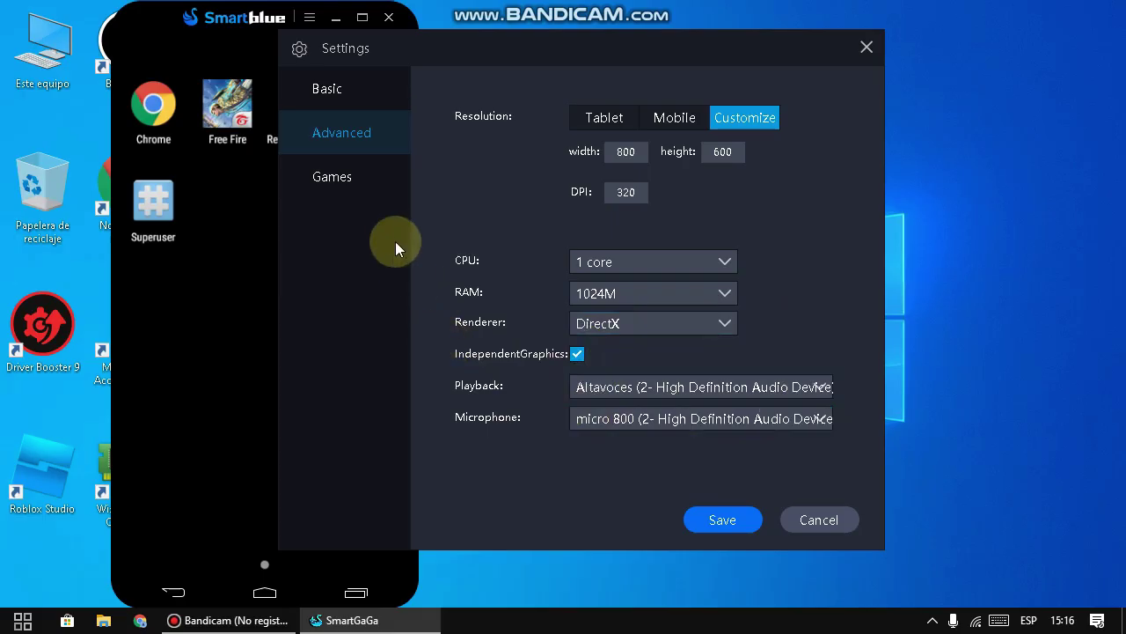
{"action": "left_click", "coordinate": [329, 176]}
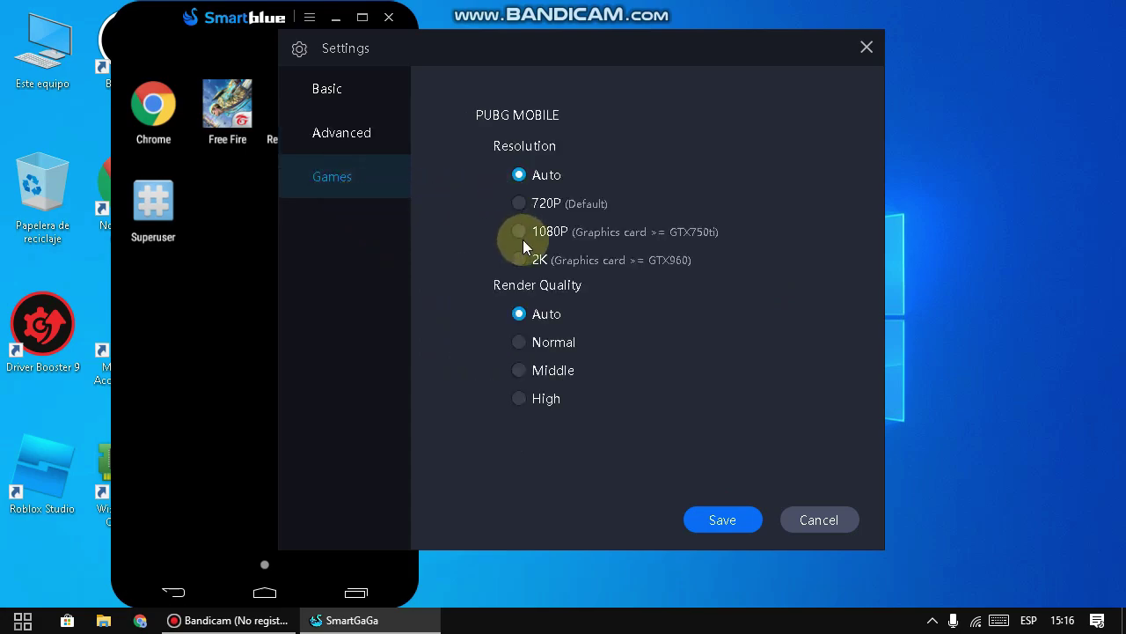
{"action": "left_click", "coordinate": [723, 519]}
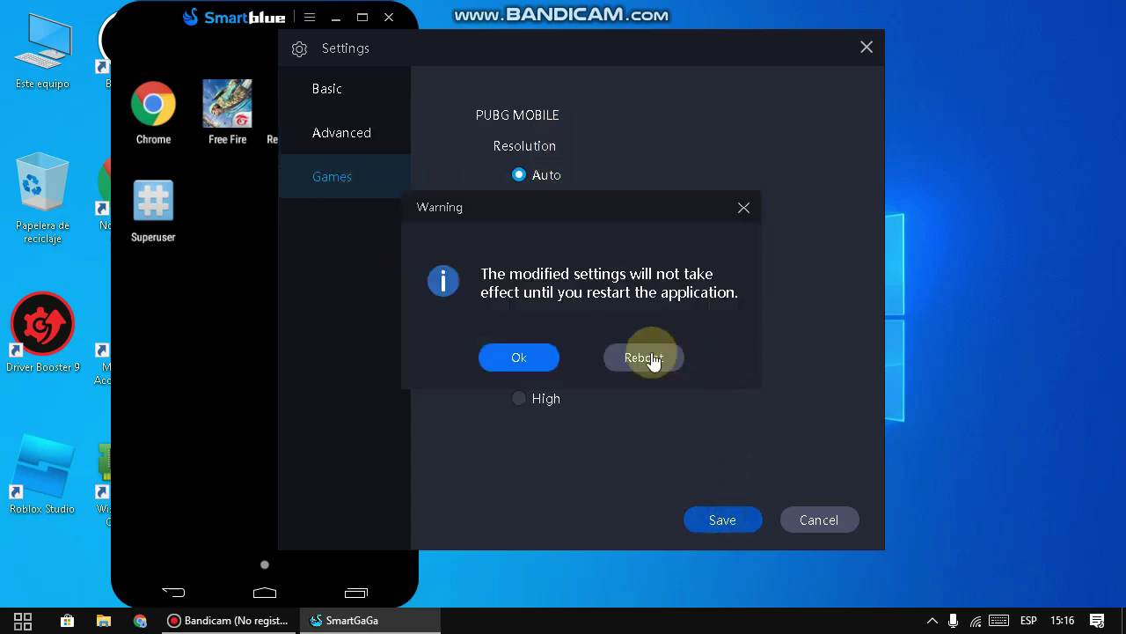
Reboot the emulator to apply the saved configuration and enable Force 4x MSAA in Android's developer options
{"action": "left_click", "coordinate": [616, 361]}
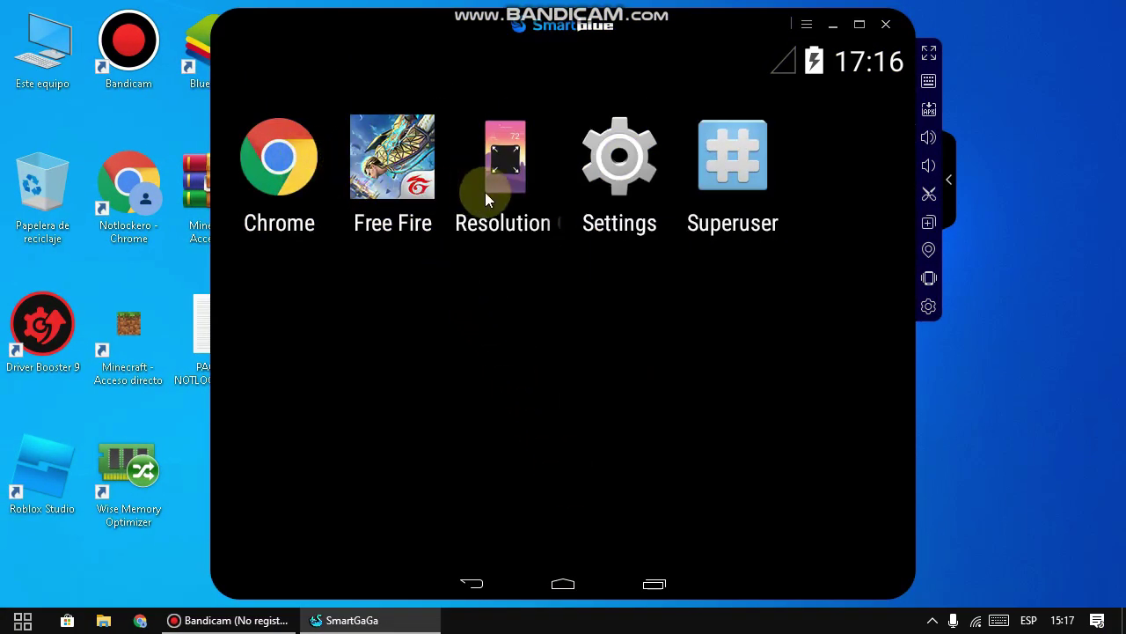
{"action": "left_click", "coordinate": [642, 157]}
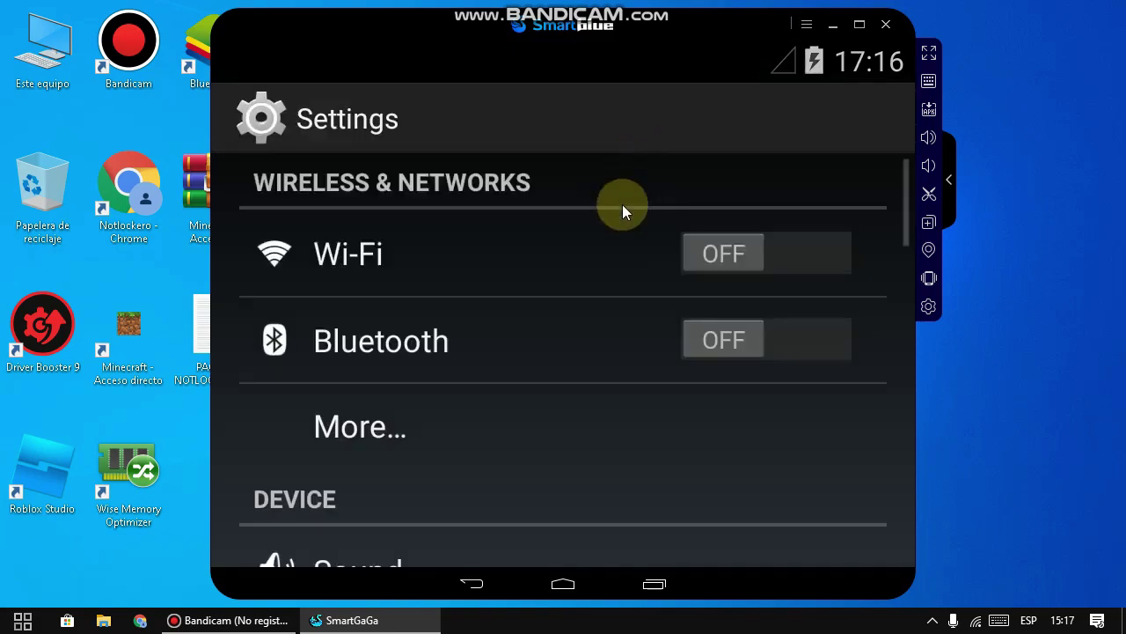
{"action": "scroll", "coordinate": [536, 463], "scroll_direction": "down", "scroll_amount": 10}
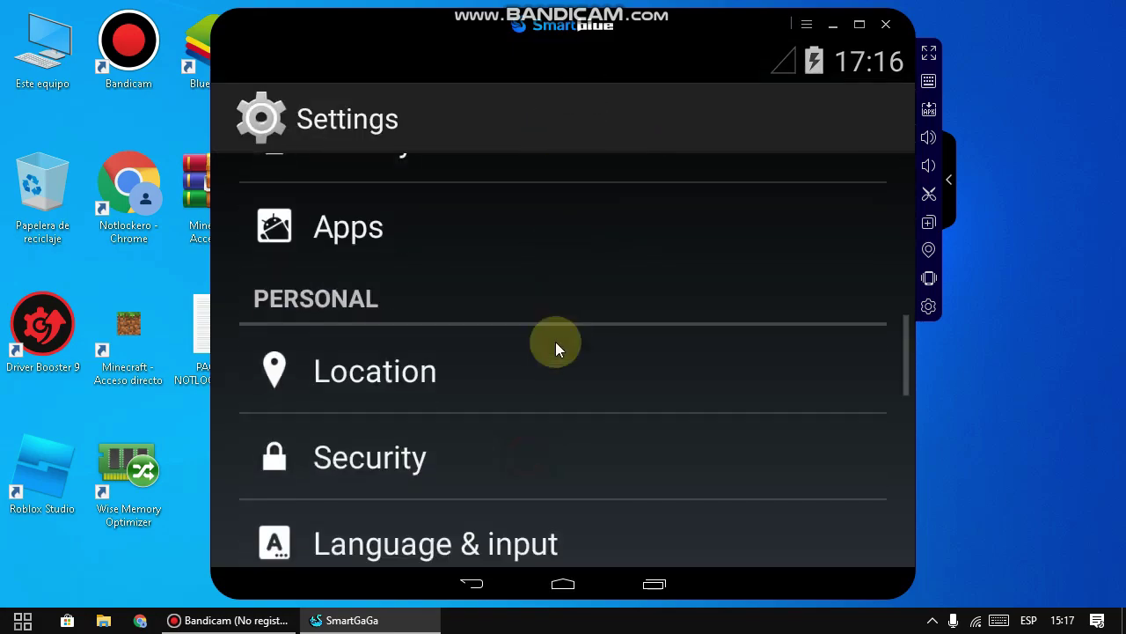
{"action": "scroll", "coordinate": [556, 320], "scroll_direction": "down", "scroll_amount": 5}
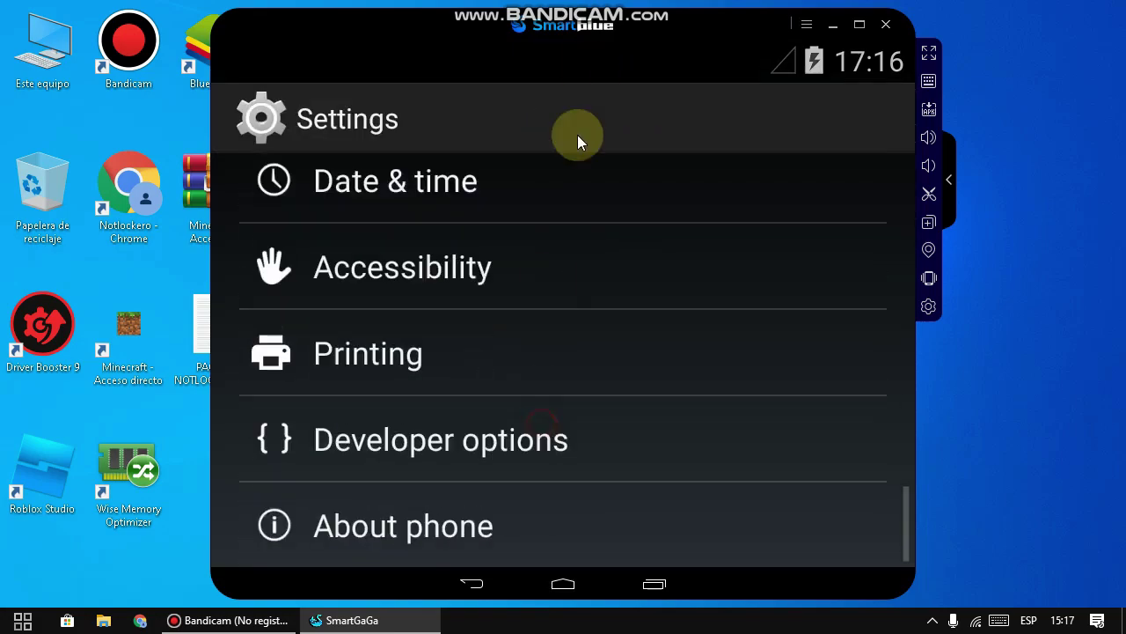
{"action": "left_click", "coordinate": [510, 410]}
{"action": "scroll", "coordinate": [514, 473], "scroll_direction": "down", "scroll_amount": 15}
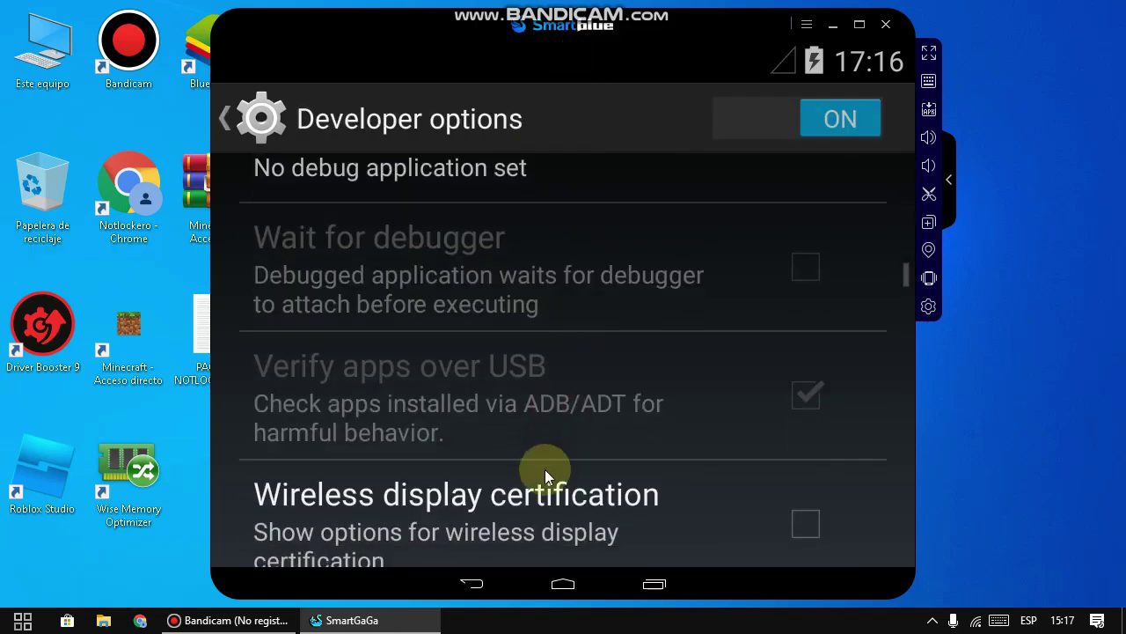
{"action": "scroll", "coordinate": [583, 151], "scroll_direction": "down", "scroll_amount": 12}
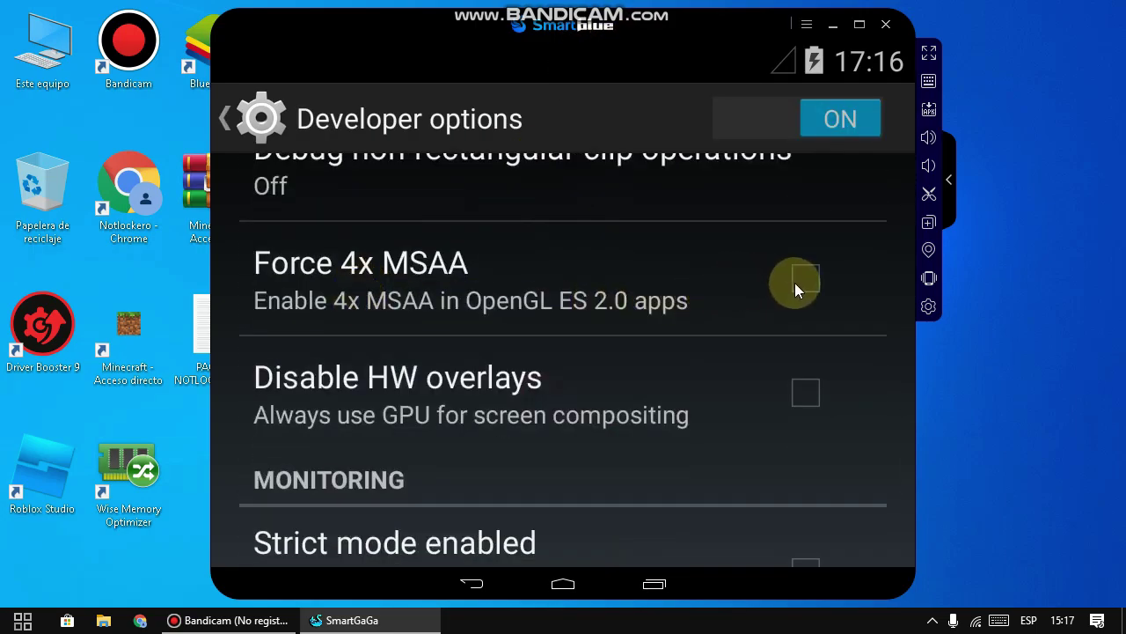
{"action": "left_click", "coordinate": [795, 282]}
Set Enable OpenGL traces to Systrace (Graphics) and dismiss the Settings app from the recent apps
{"action": "scroll", "coordinate": [604, 296], "scroll_direction": "down", "scroll_amount": 10}
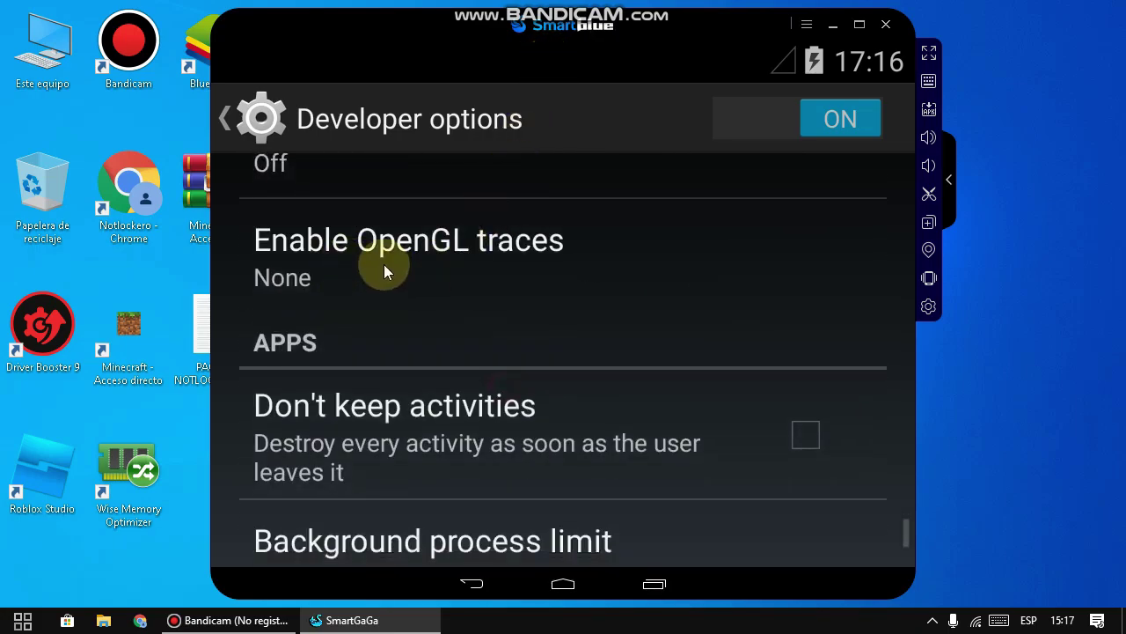
{"action": "left_click", "coordinate": [640, 304]}
{"action": "left_click", "coordinate": [609, 432]}
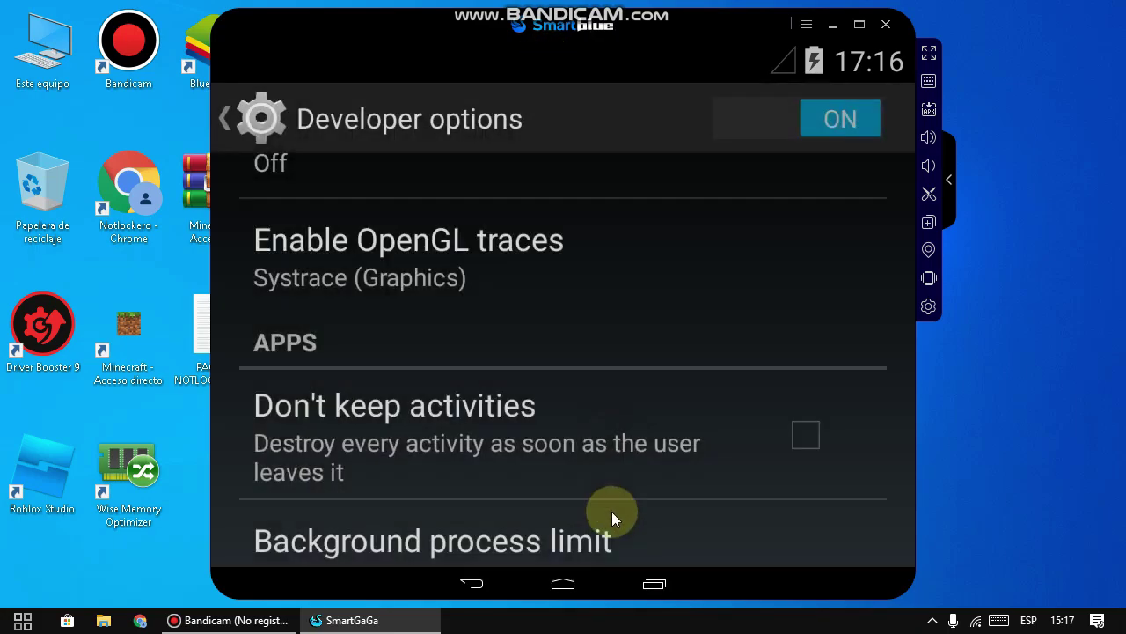
{"action": "left_click", "coordinate": [658, 581]}
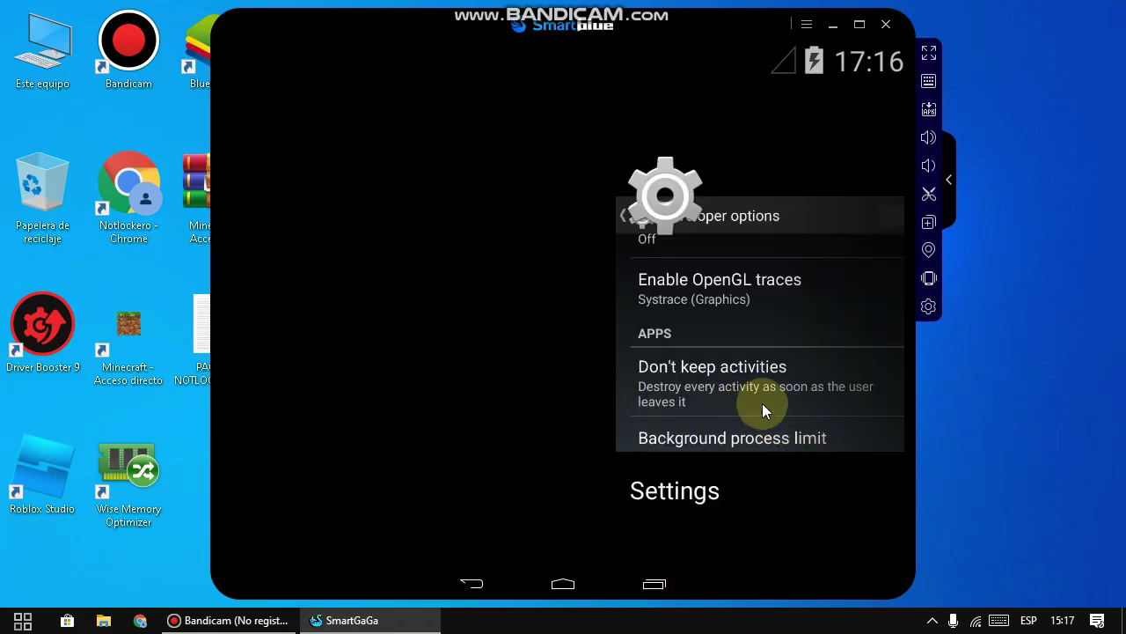
{"action": "left_click_drag", "start_coordinate": [762, 403], "coordinate": [889, 405]}
Launch Free Fire in the emulator and close its key-mapping guide with the option not to pop up next time
{"action": "left_click", "coordinate": [391, 156]}
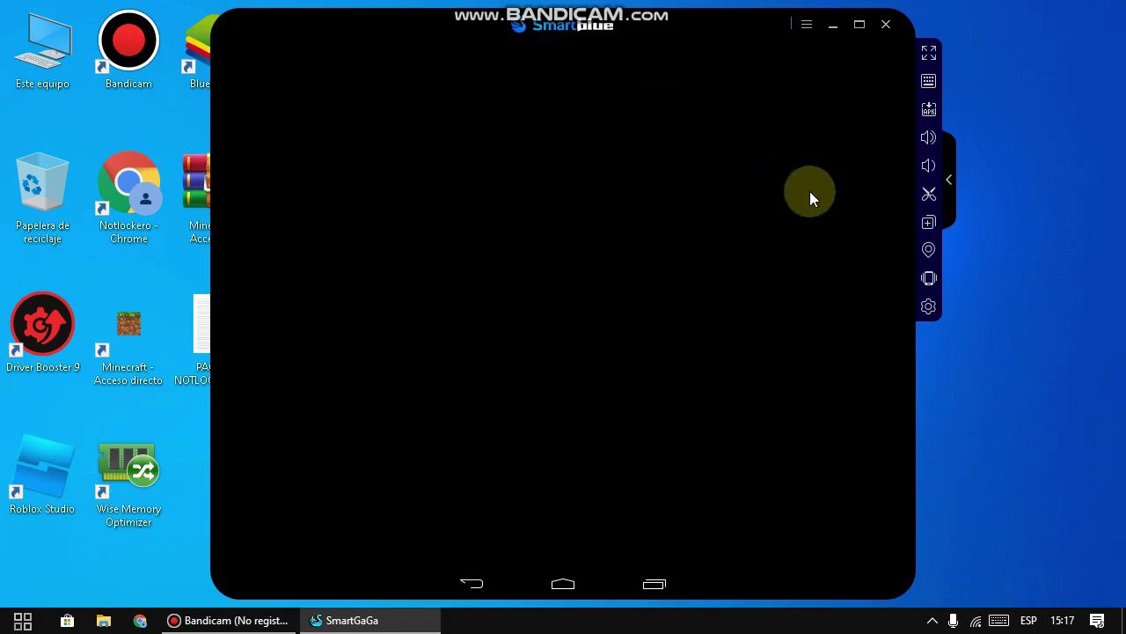
{"action": "right_click", "coordinate": [724, 620]}
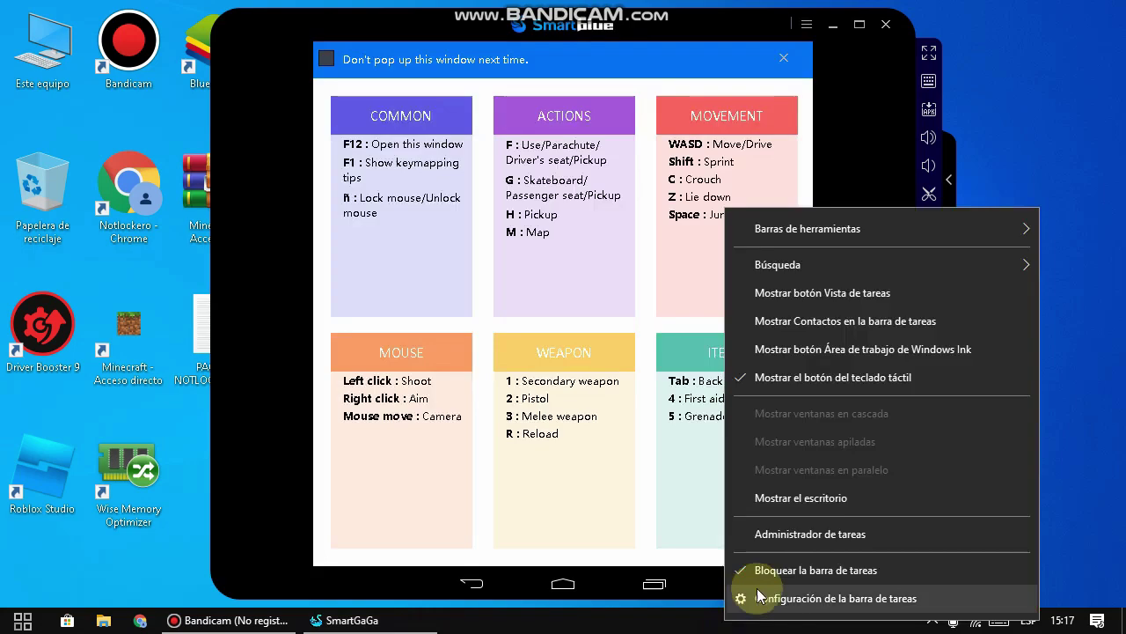
{"action": "left_click", "coordinate": [325, 58]}
{"action": "left_click", "coordinate": [784, 58]}
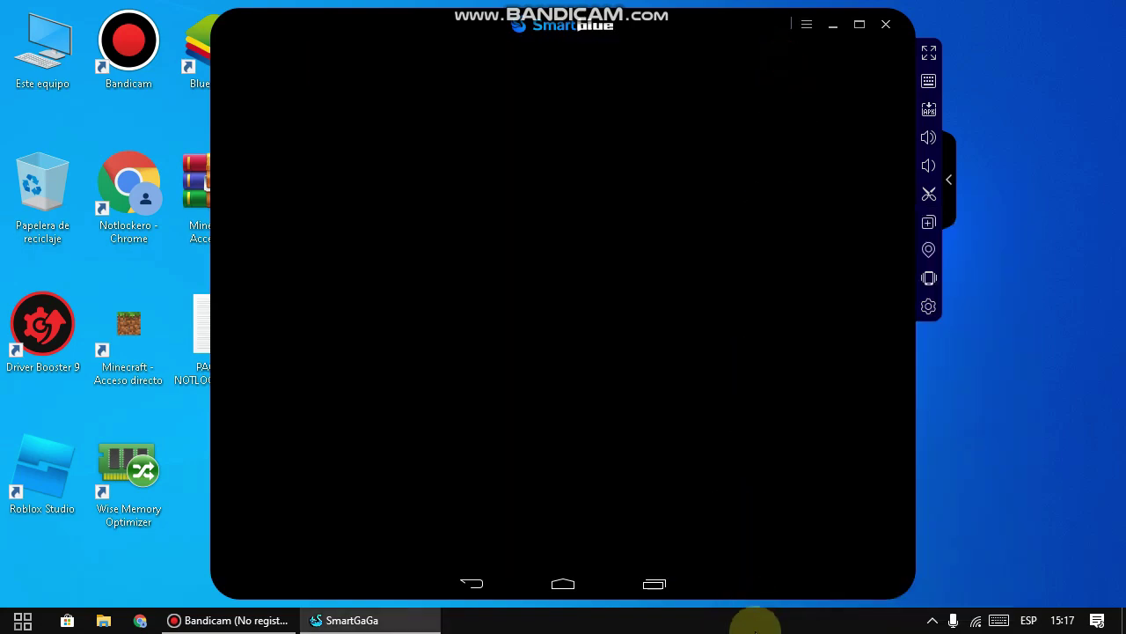
Change the priority of the ProjectTitan.exe process in the Windows Task Manager details and close Task Manager
{"action": "right_click", "coordinate": [749, 621]}
{"action": "left_click", "coordinate": [823, 532]}
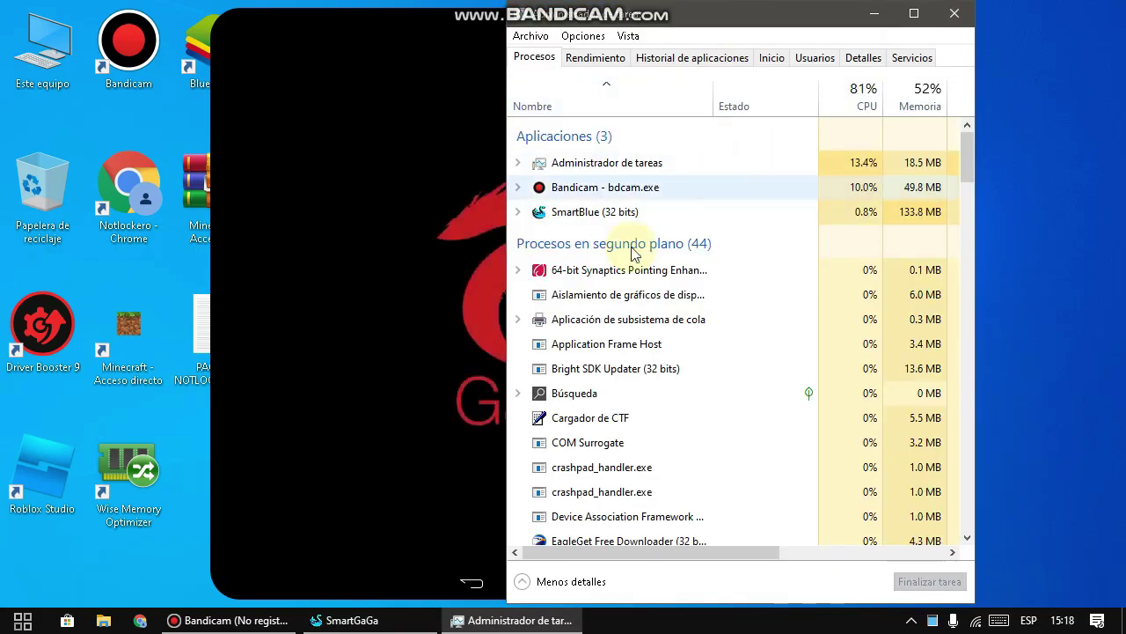
{"action": "left_click", "coordinate": [862, 59]}
{"action": "left_click", "coordinate": [913, 13]}
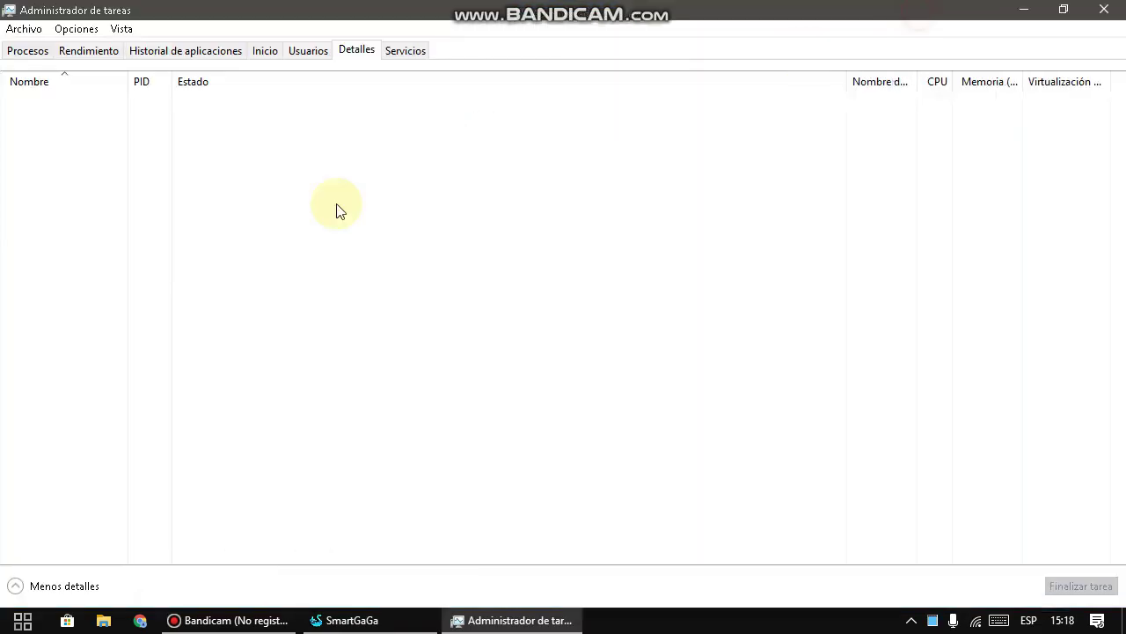
{"action": "scroll", "coordinate": [71, 185], "scroll_direction": "down", "scroll_amount": 5}
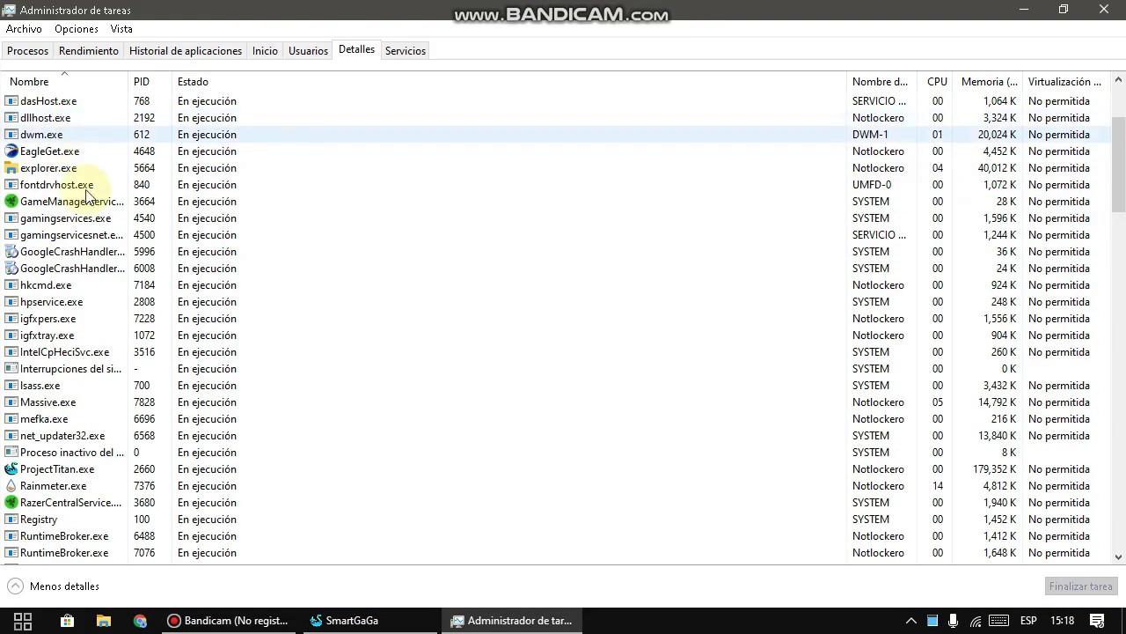
{"action": "left_click", "coordinate": [70, 368]}
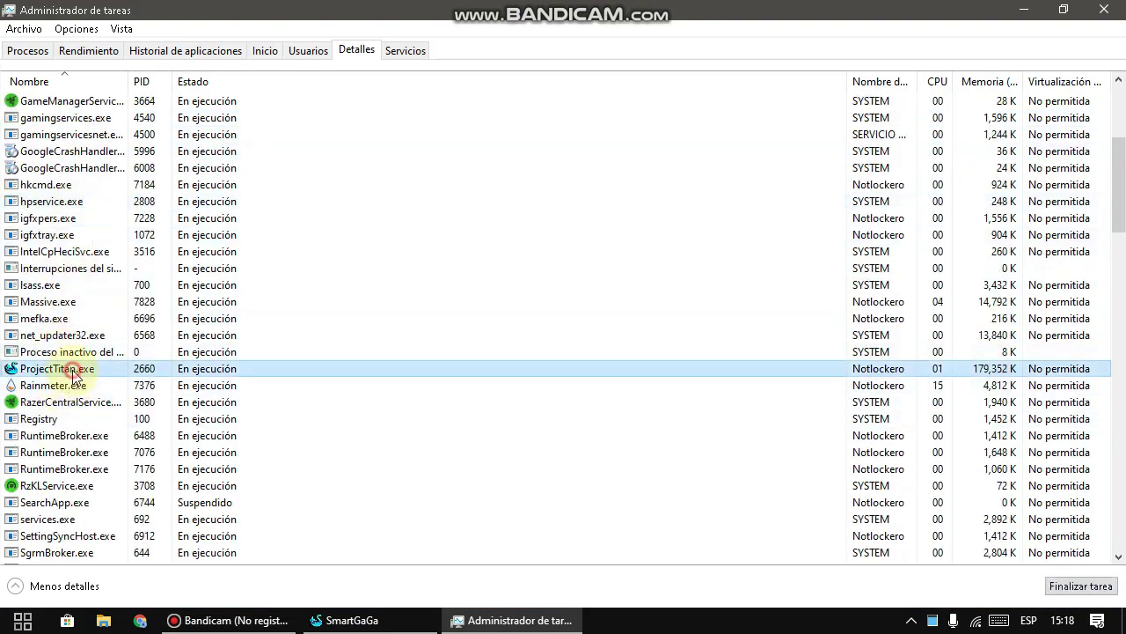
{"action": "right_click", "coordinate": [74, 369]}
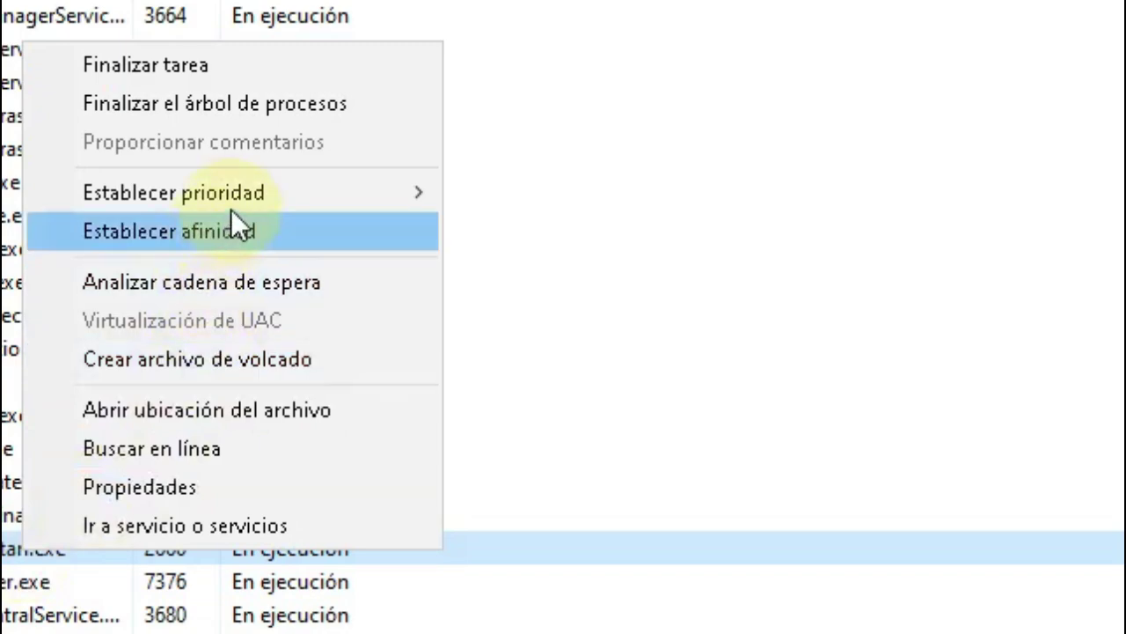
{"action": "mouse_move", "coordinate": [268, 194]}
{"action": "left_click", "coordinate": [523, 231]}
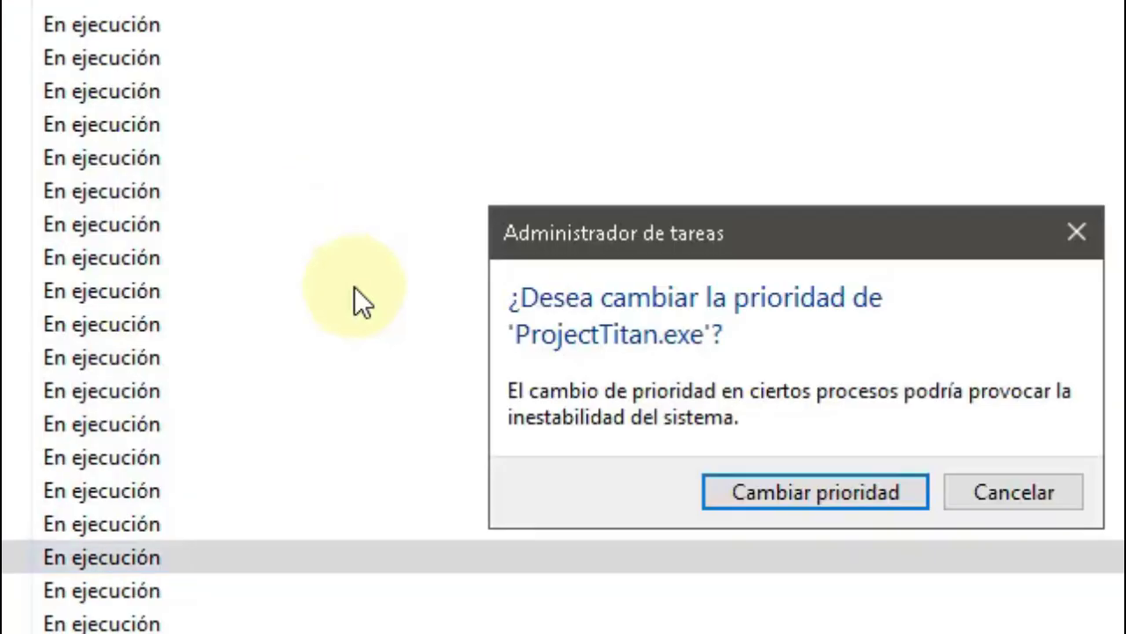
{"action": "left_click", "coordinate": [824, 493]}
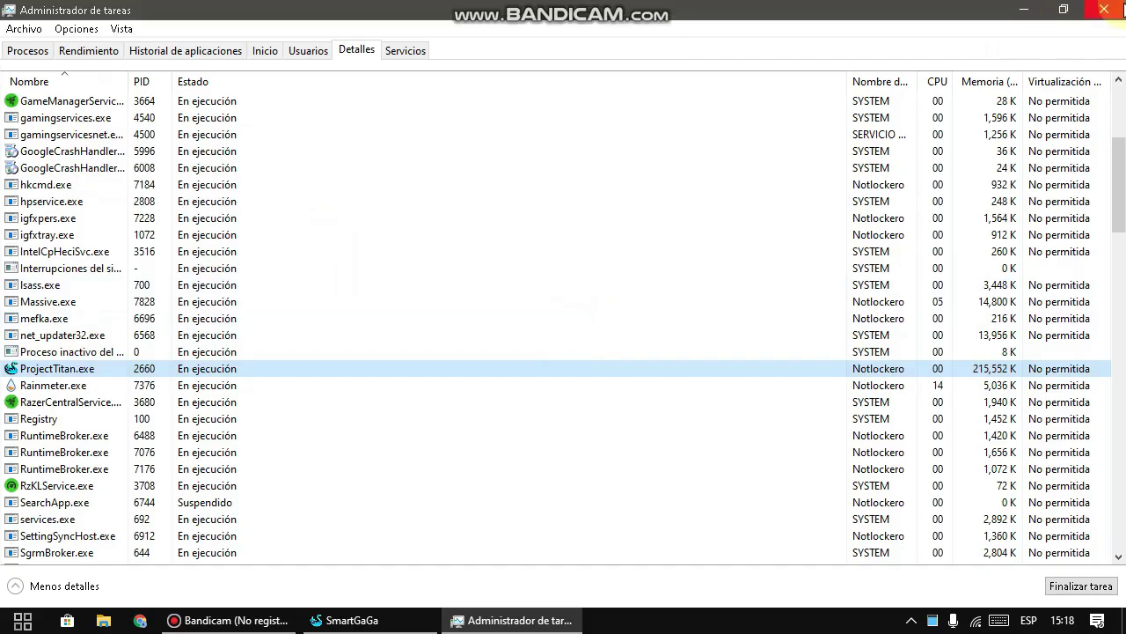
{"action": "left_click", "coordinate": [1102, 9]}
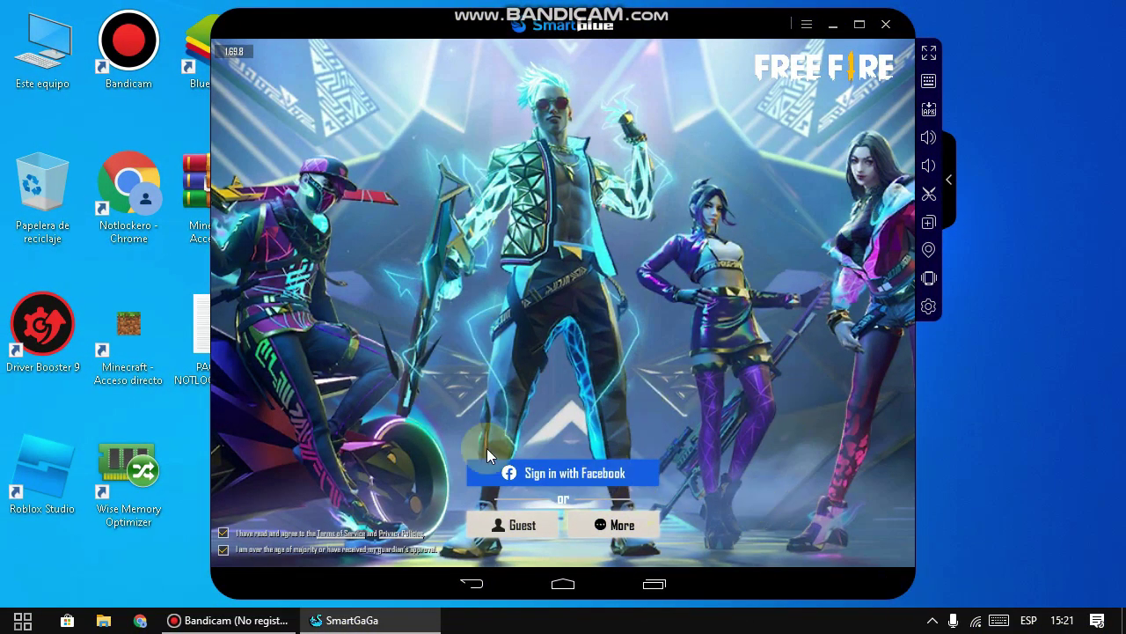
Check Free Fire's additional login options and sign in with Facebook through Chrome, accepting Chrome's welcome terms
{"action": "left_click", "coordinate": [632, 521]}
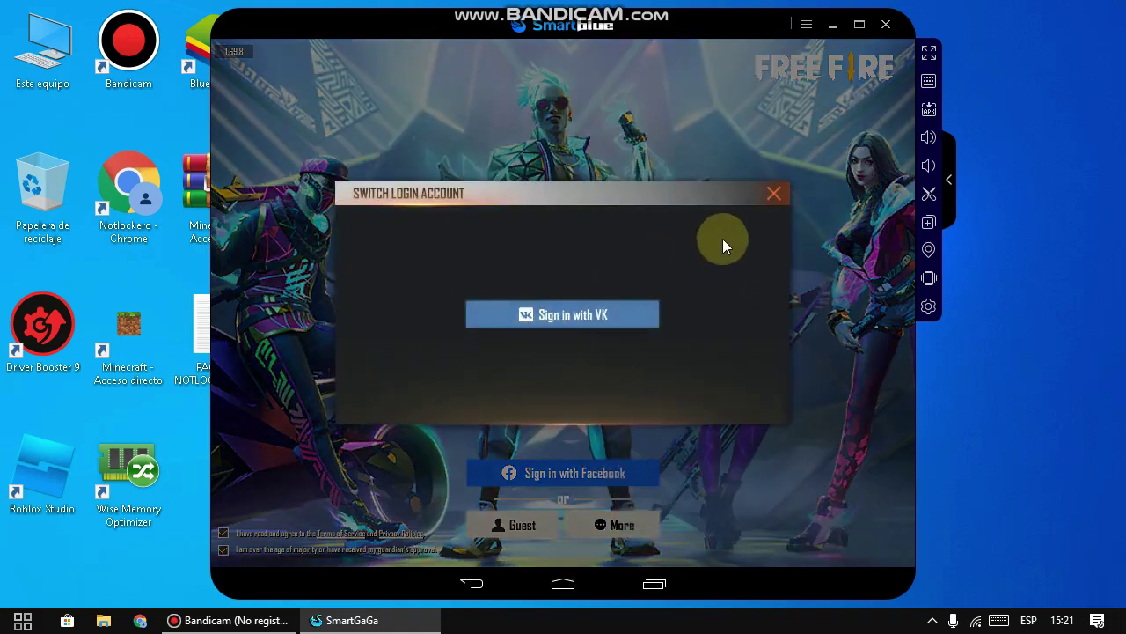
{"action": "key", "text": "Escape"}
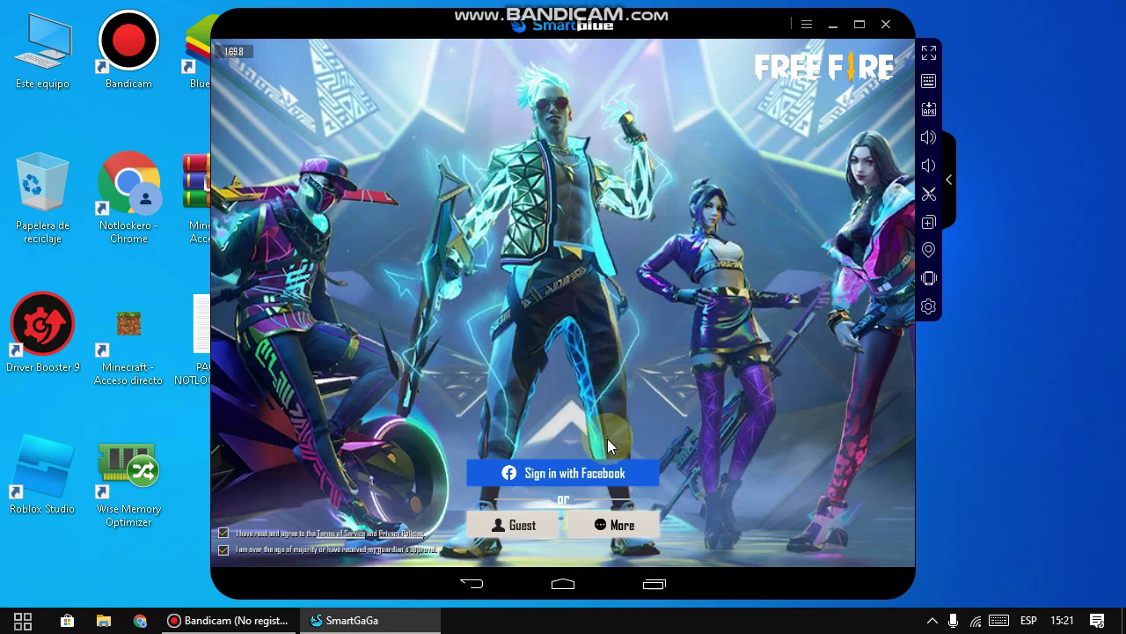
{"action": "left_click", "coordinate": [571, 475]}
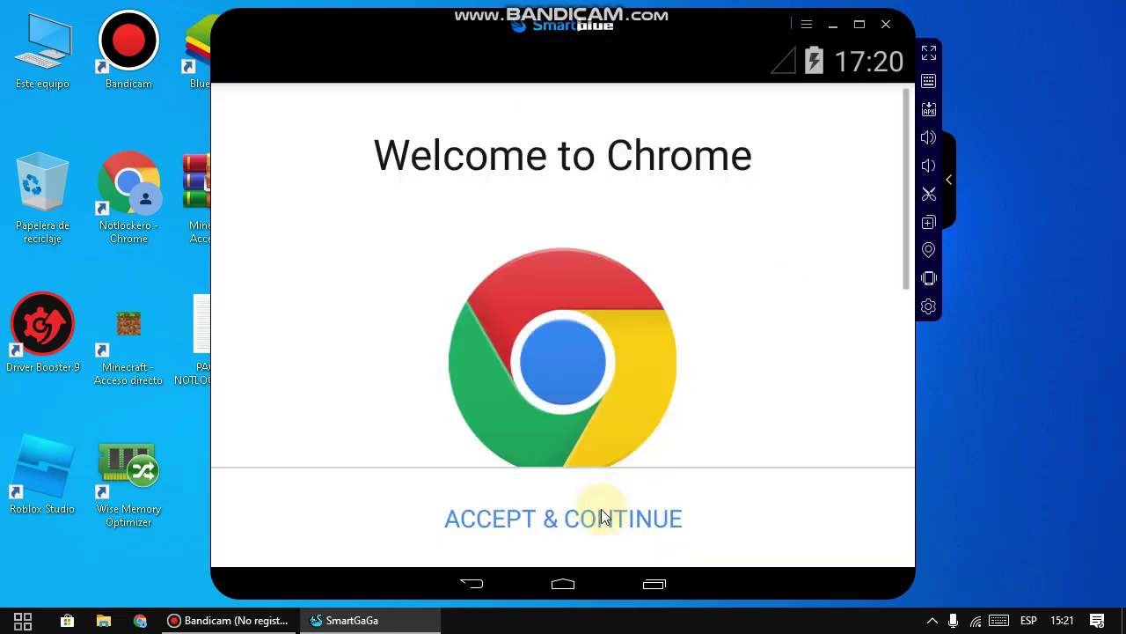
{"action": "left_click", "coordinate": [601, 513]}
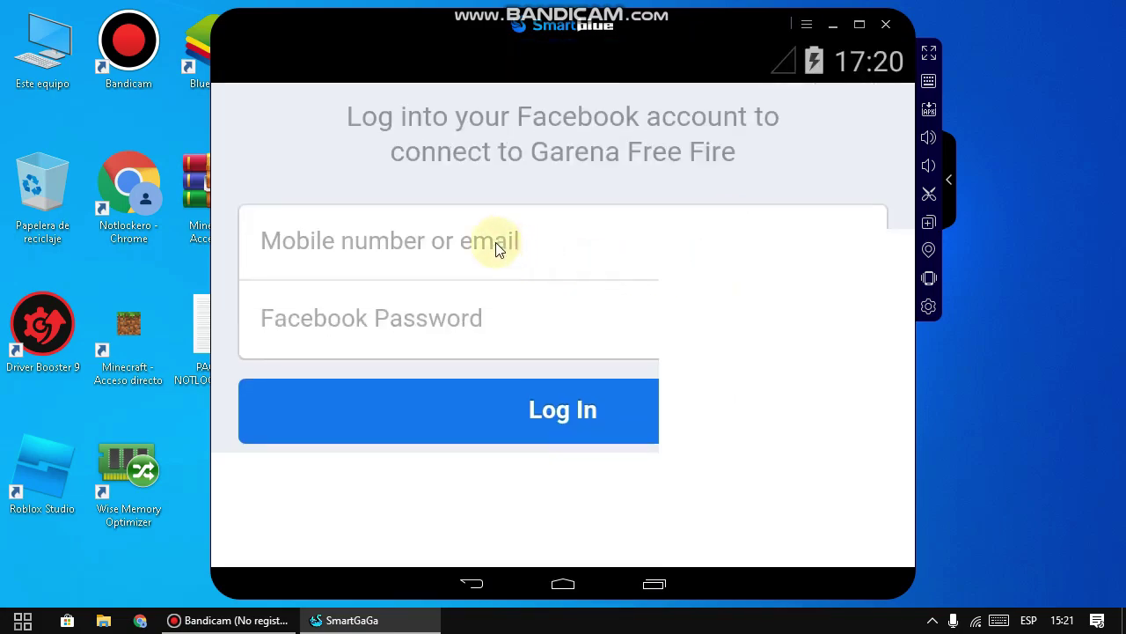
{"action": "scroll", "coordinate": [493, 242], "scroll_direction": "down", "scroll_amount": 3}
{"action": "scroll", "coordinate": [600, 191], "scroll_direction": "up", "scroll_amount": 4}
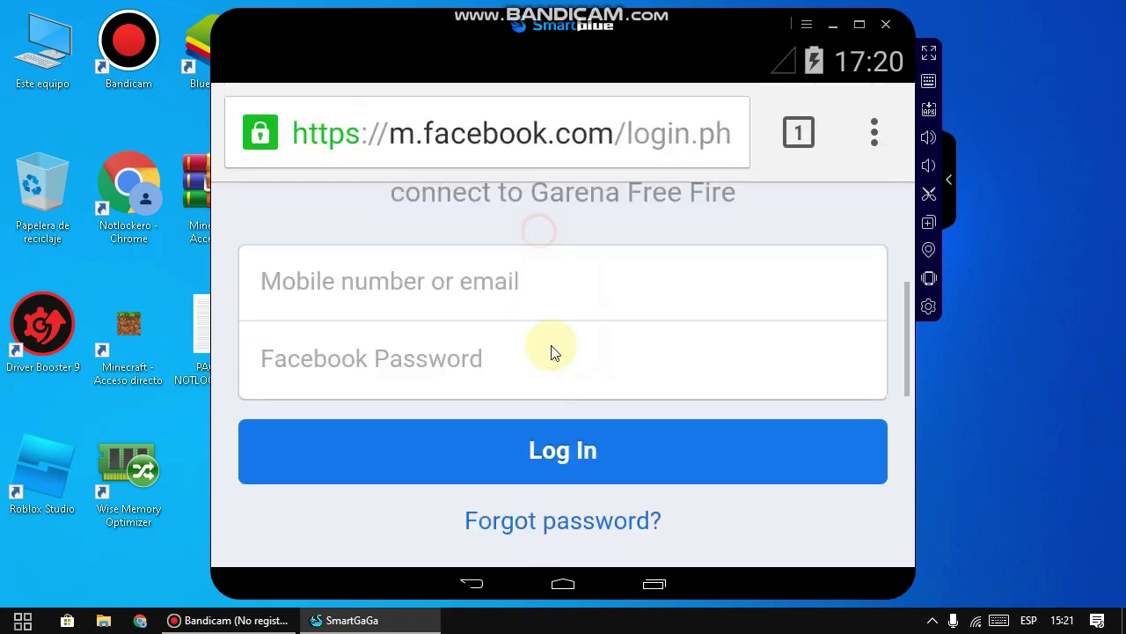
{"action": "left_click", "coordinate": [615, 413]}
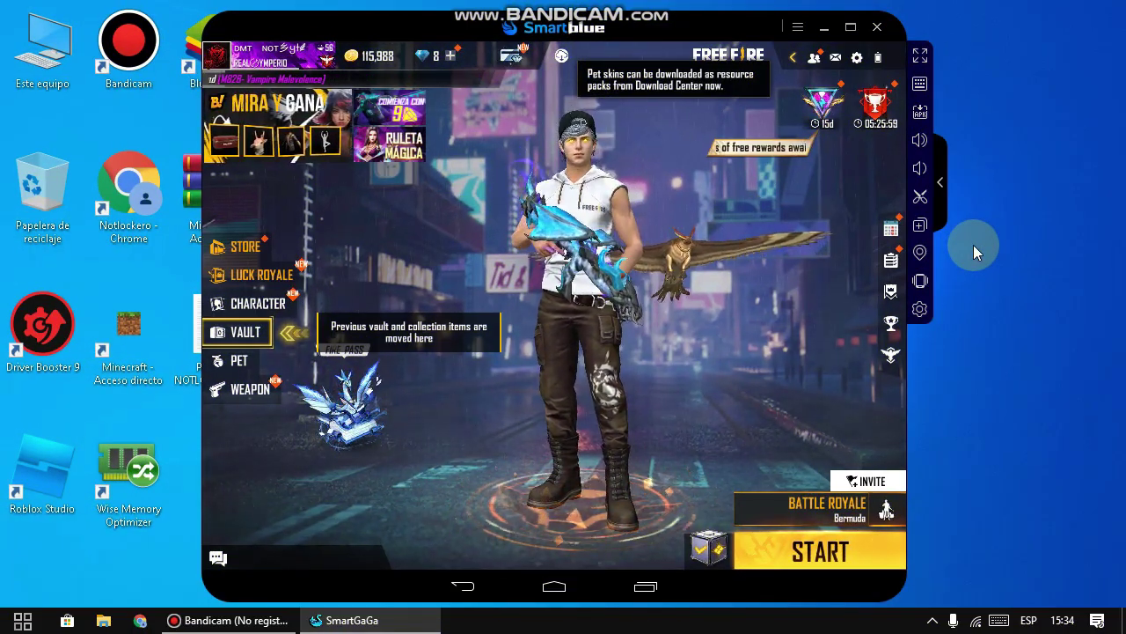
Check the expansion packs in the Download Center and request the Eclipse Hollowface (Head) download from the Vault's fashion items
{"action": "left_click", "coordinate": [561, 55]}
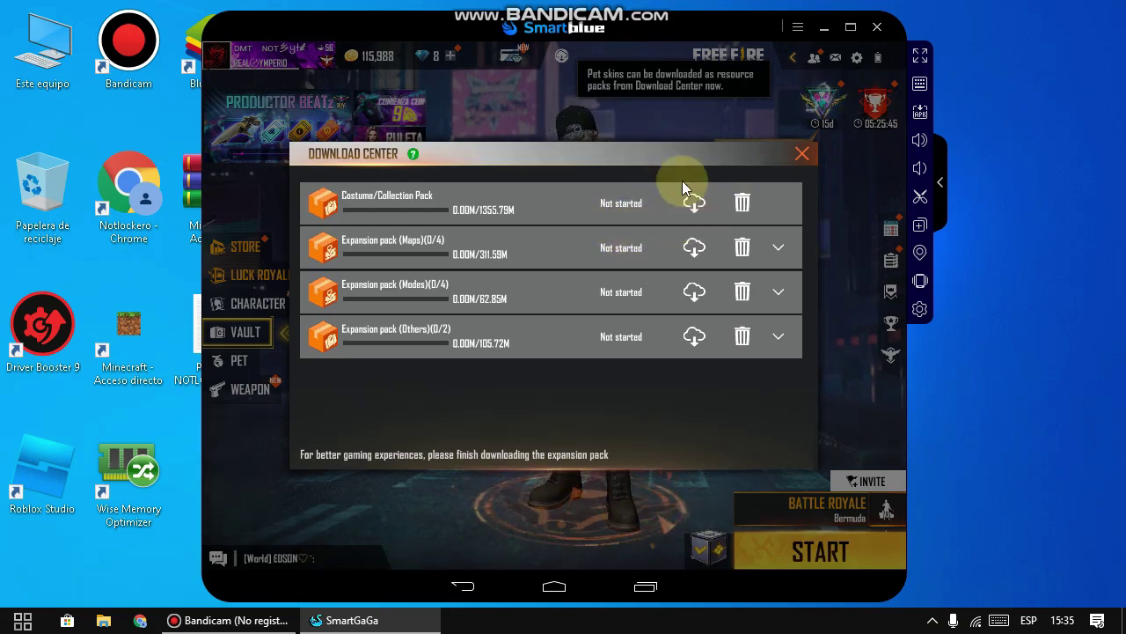
{"action": "left_click", "coordinate": [802, 155]}
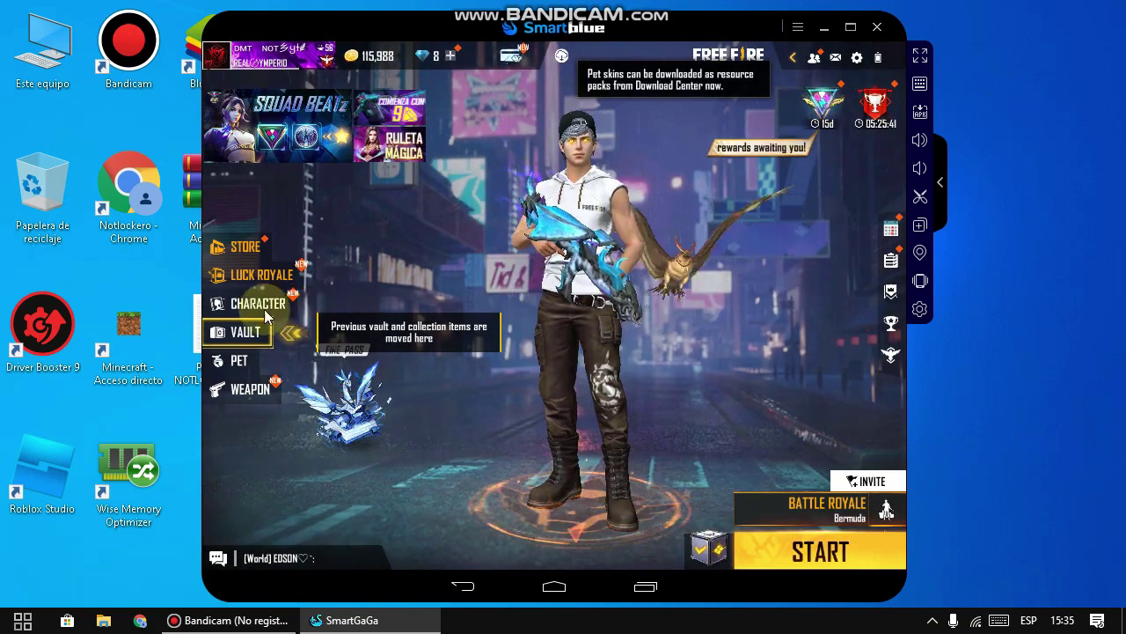
{"action": "left_click", "coordinate": [460, 284]}
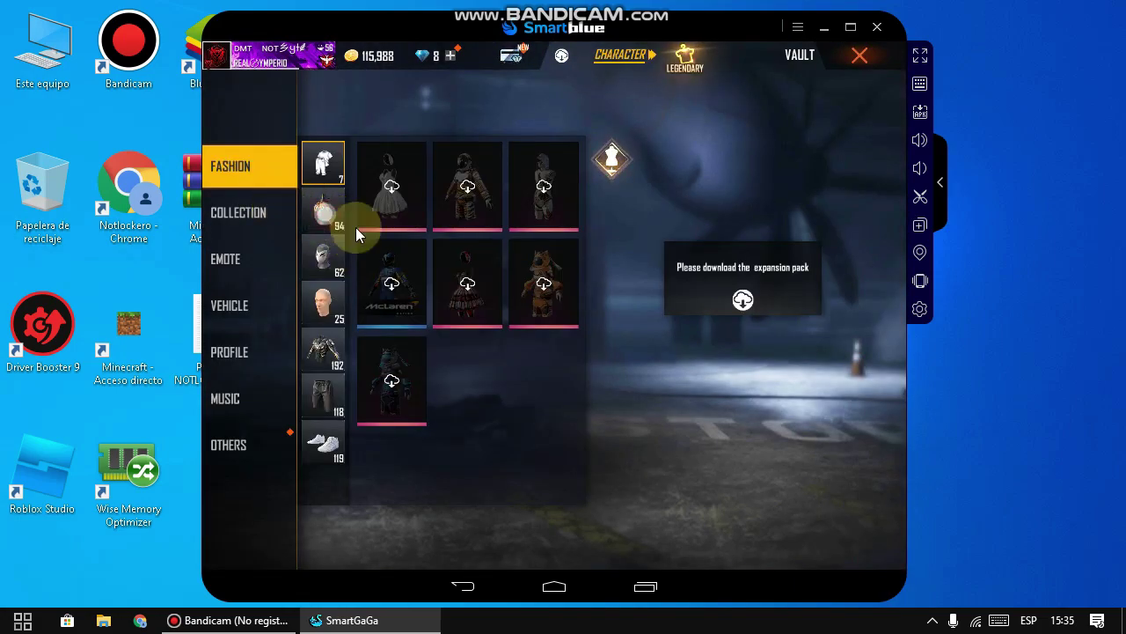
{"action": "left_click", "coordinate": [323, 209]}
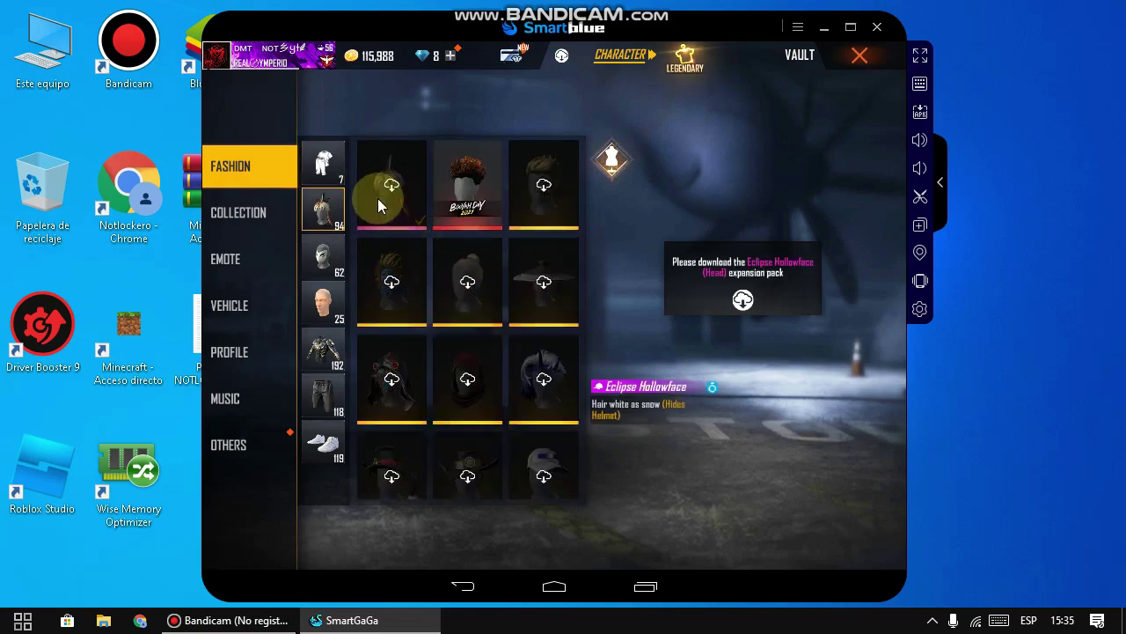
{"action": "left_click", "coordinate": [743, 299]}
{"action": "left_click", "coordinate": [402, 265]}
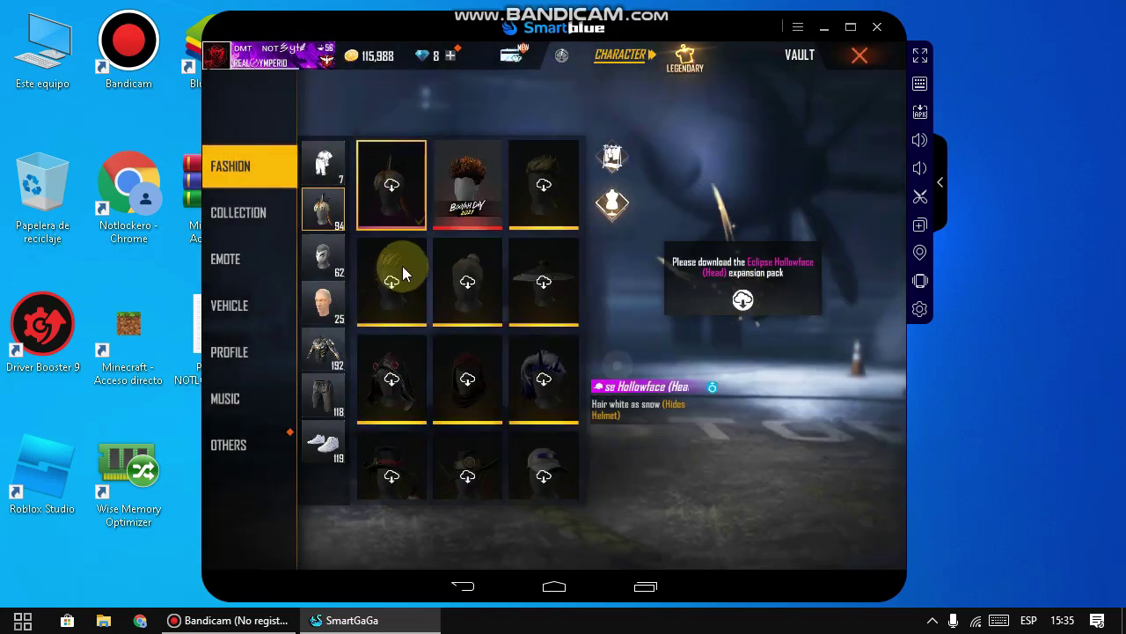
Queue the Vault downloads for the mask, Electric Shock (Top), Shadows trousers and footwear, and close the Download Center
{"action": "left_click", "coordinate": [323, 256]}
{"action": "left_click", "coordinate": [593, 371]}
{"action": "left_click", "coordinate": [323, 348]}
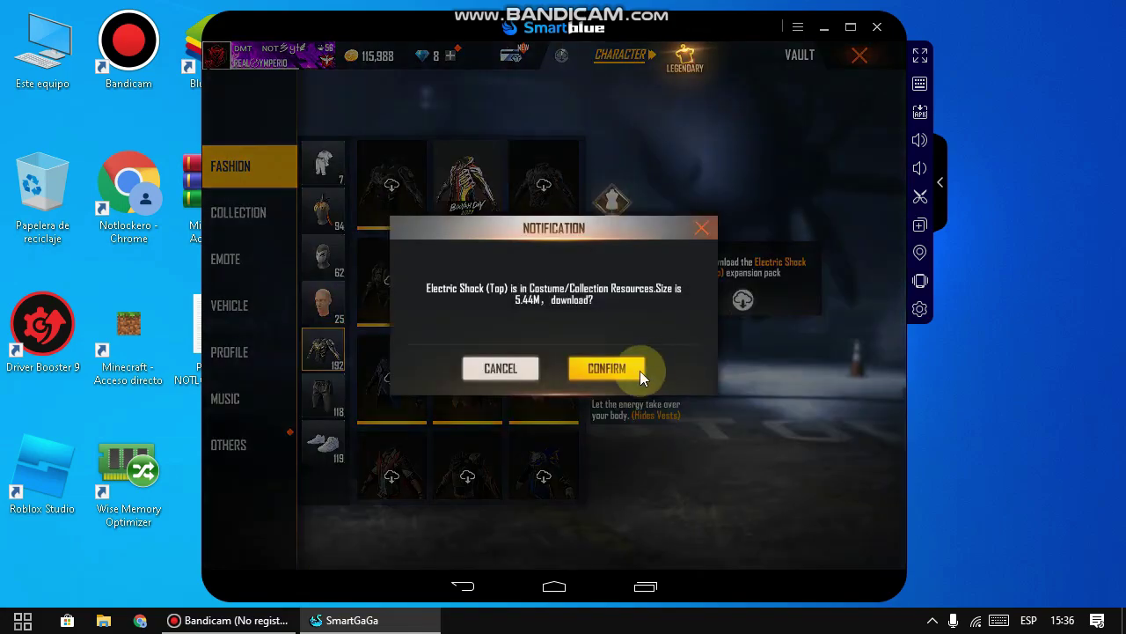
{"action": "left_click", "coordinate": [607, 373]}
{"action": "left_click", "coordinate": [323, 395]}
{"action": "left_click", "coordinate": [606, 372]}
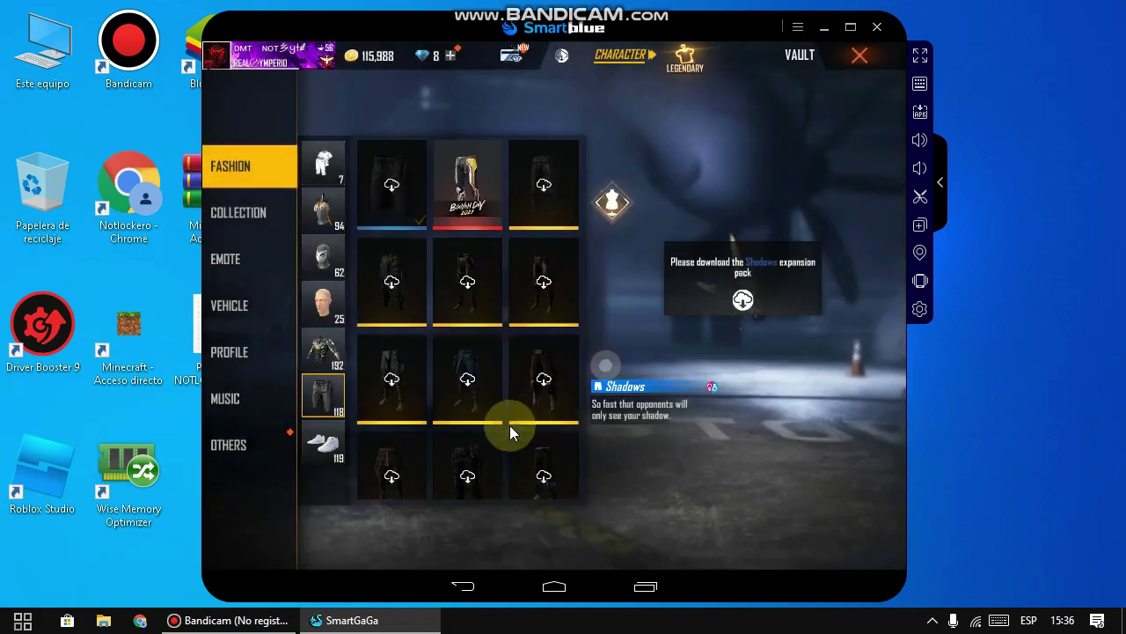
{"action": "left_click", "coordinate": [323, 440]}
{"action": "left_click", "coordinate": [610, 371]}
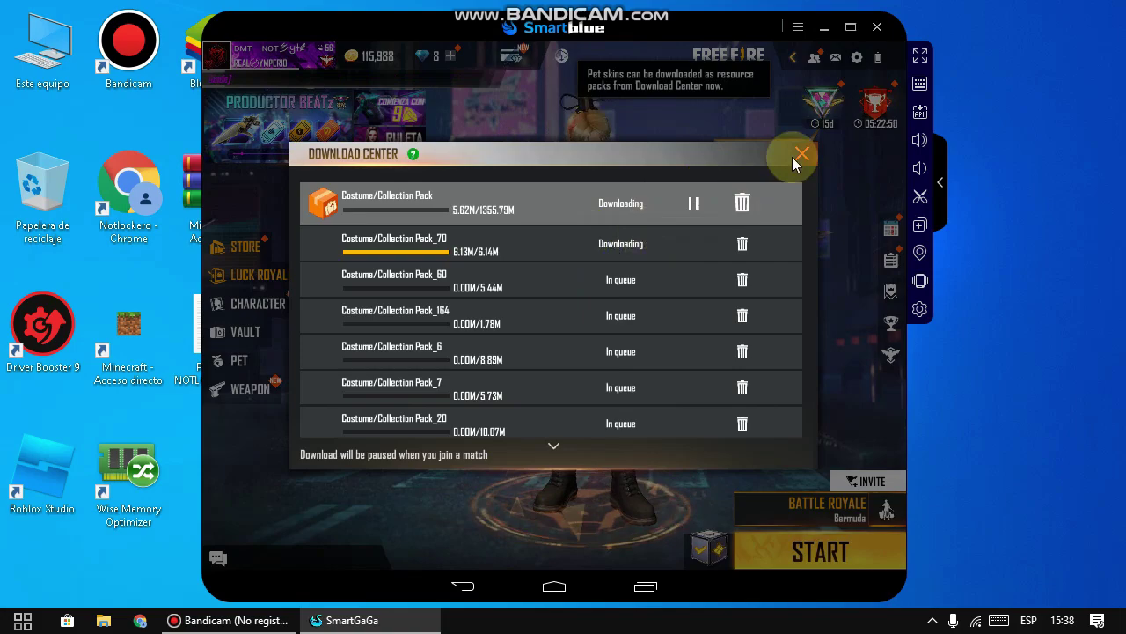
{"action": "left_click", "coordinate": [794, 158]}
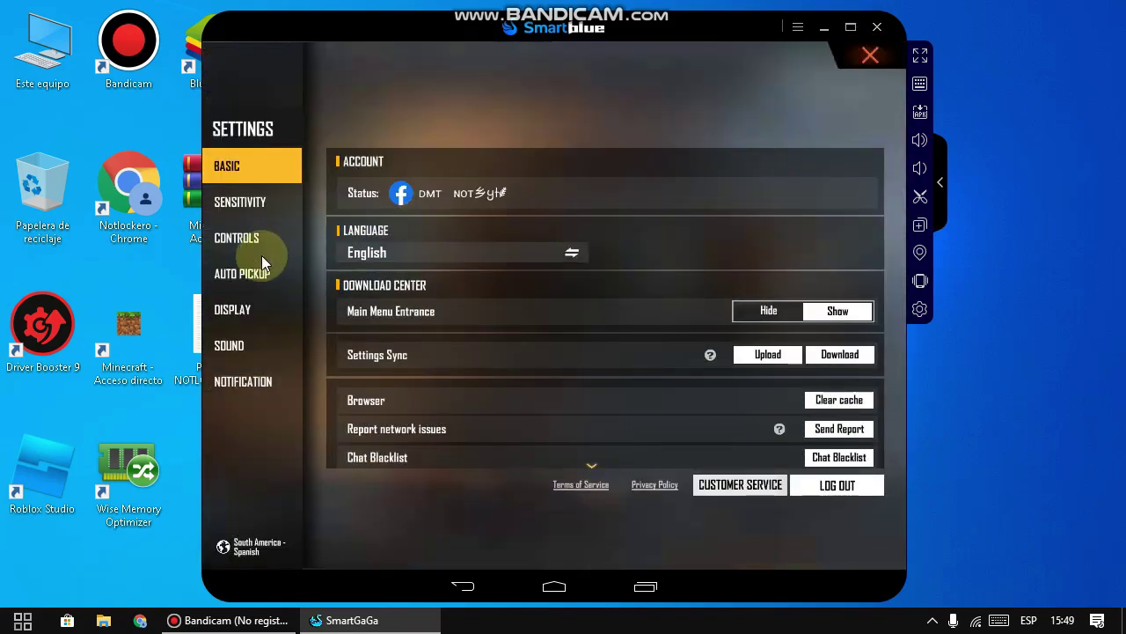
Open the custom HUD from Free Fire's control settings and move the F key mapping onto the USE button
{"action": "left_click", "coordinate": [265, 213]}
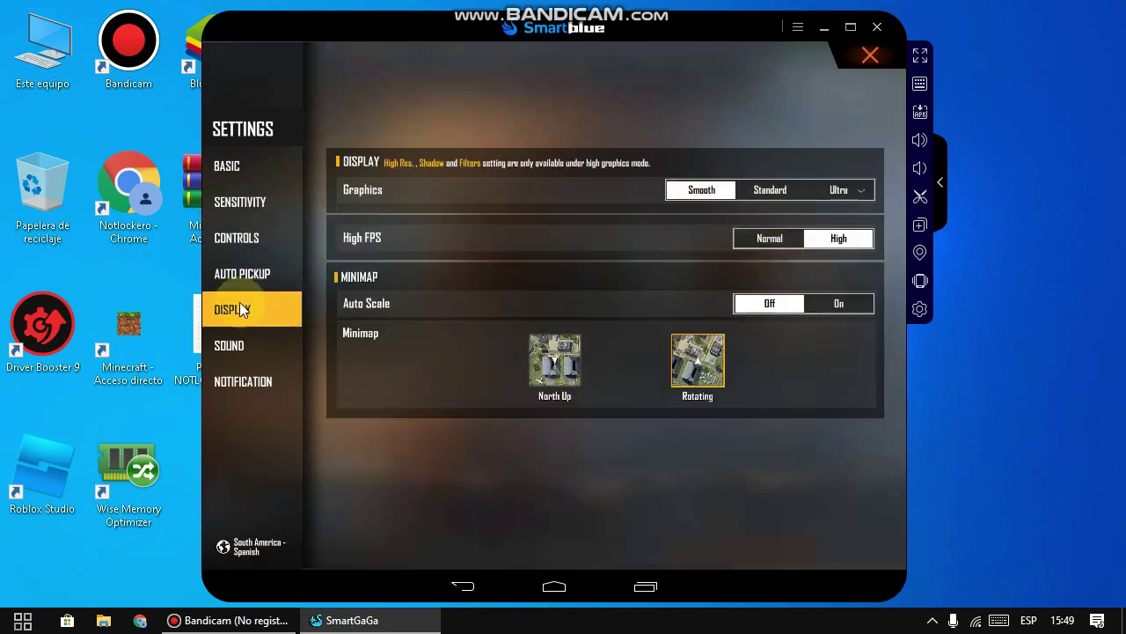
{"action": "left_click", "coordinate": [233, 240]}
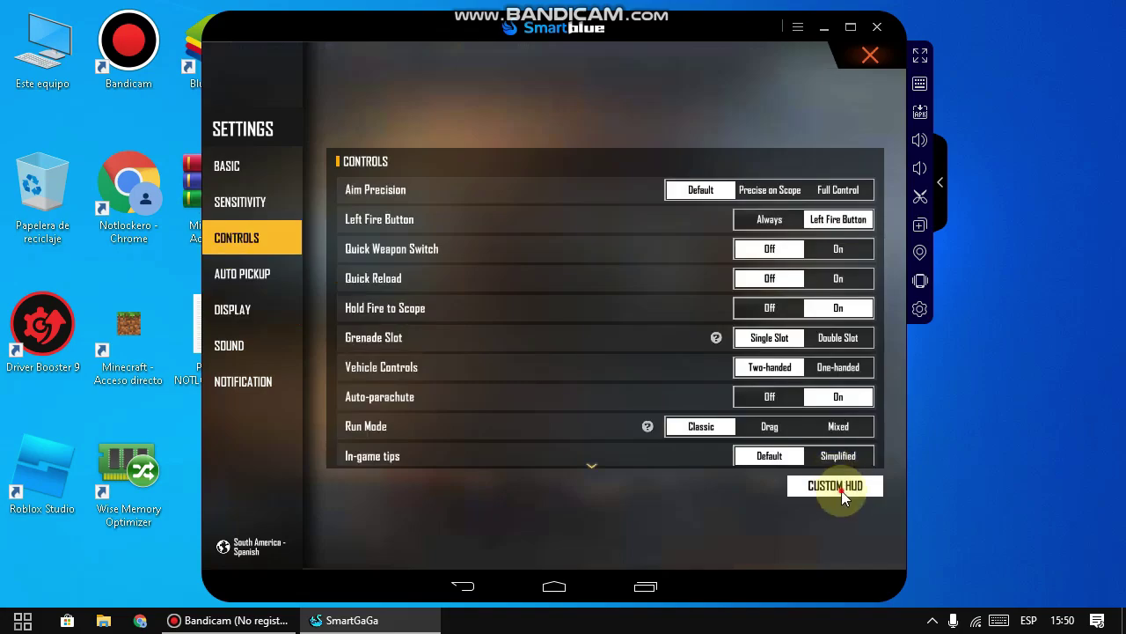
{"action": "left_click", "coordinate": [842, 490]}
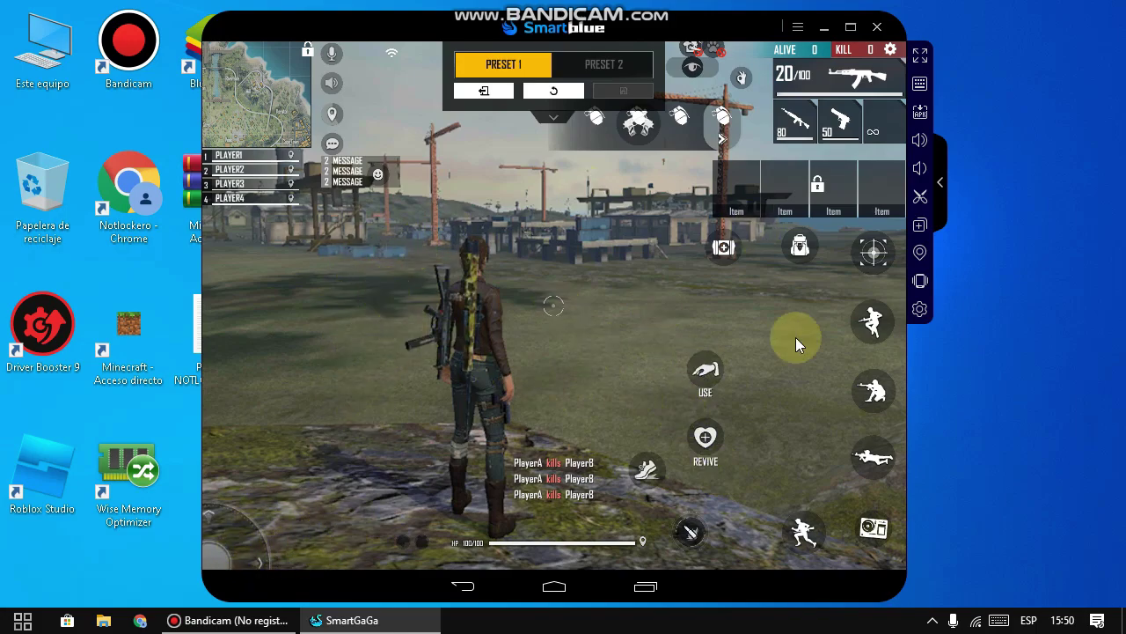
{"action": "left_click", "coordinate": [921, 88]}
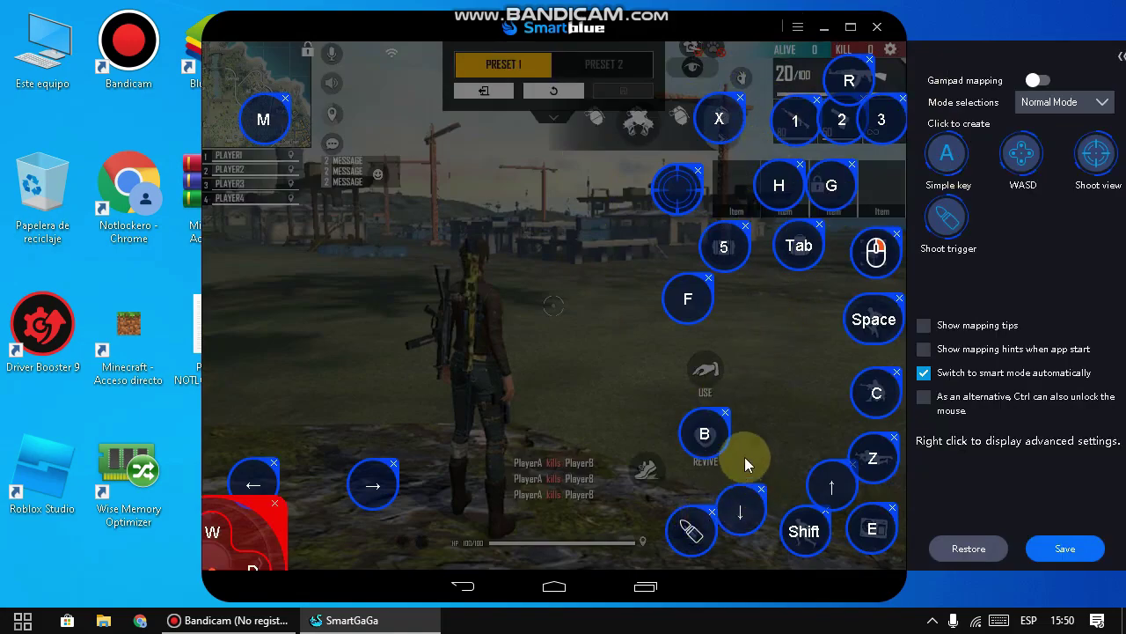
{"action": "left_click_drag", "start_coordinate": [694, 297], "coordinate": [717, 388]}
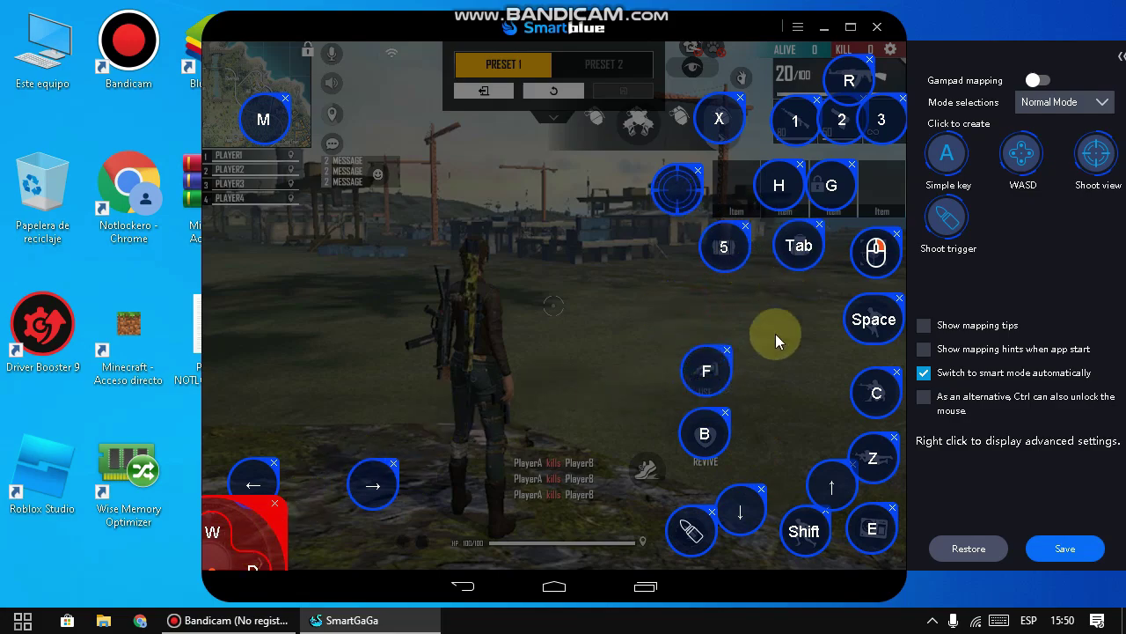
Review the basic and advanced key properties of the shoot view control, including LockKey2, and save the key mapping
{"action": "left_click", "coordinate": [682, 192]}
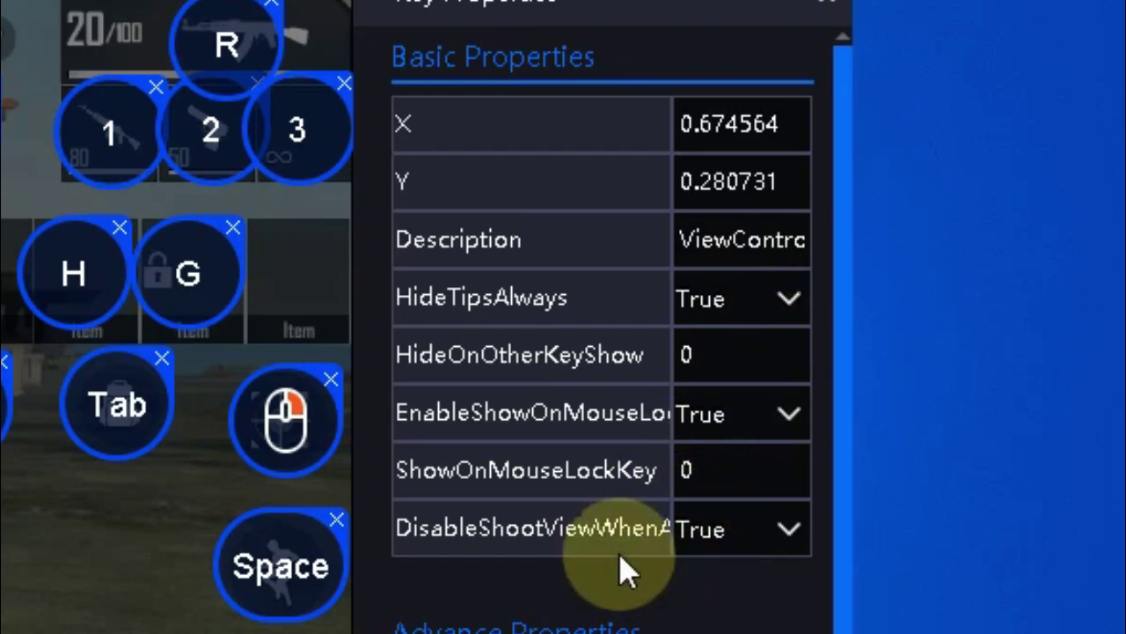
{"action": "mouse_move", "coordinate": [626, 570]}
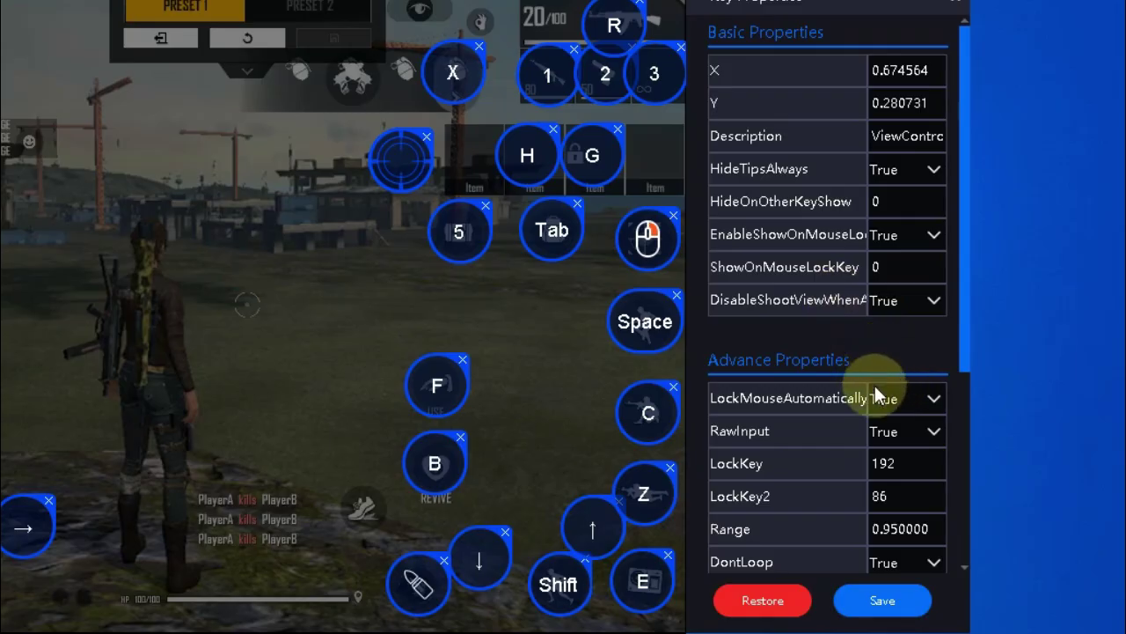
{"action": "left_click_drag", "start_coordinate": [965, 264], "coordinate": [963, 375]}
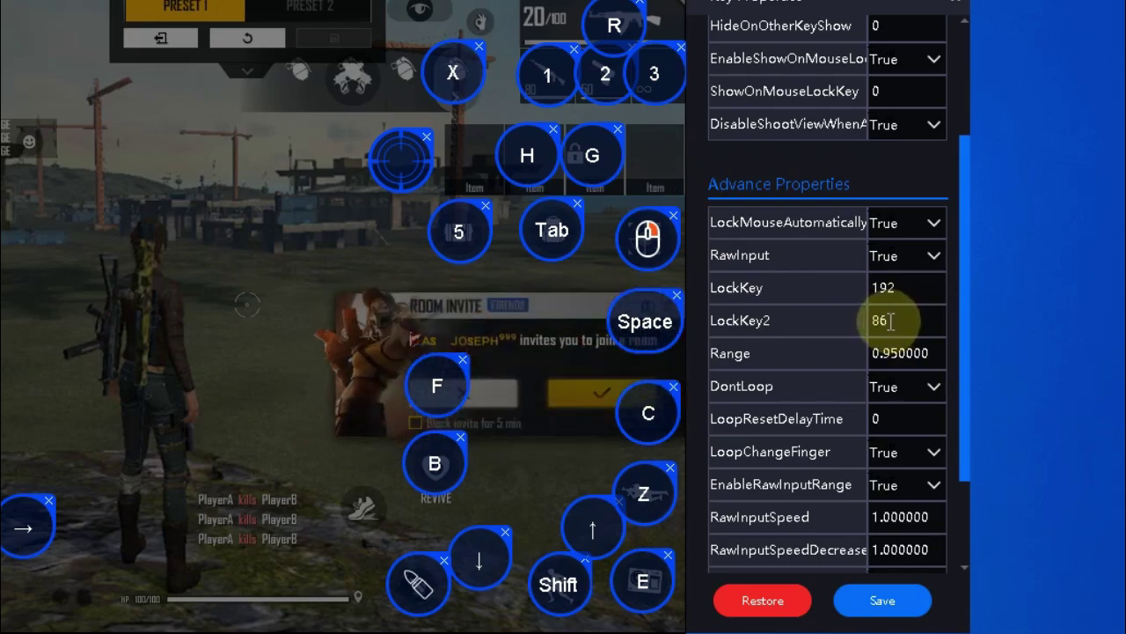
{"action": "left_click_drag", "start_coordinate": [889, 321], "coordinate": [861, 327]}
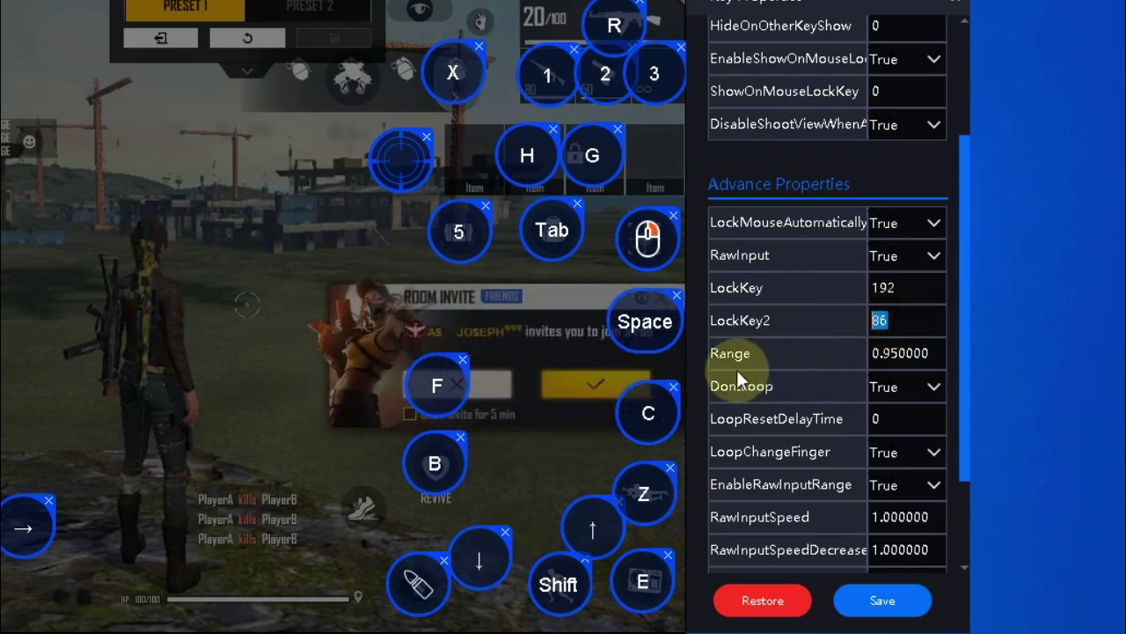
{"action": "scroll", "coordinate": [962, 368], "scroll_direction": "down", "scroll_amount": 2}
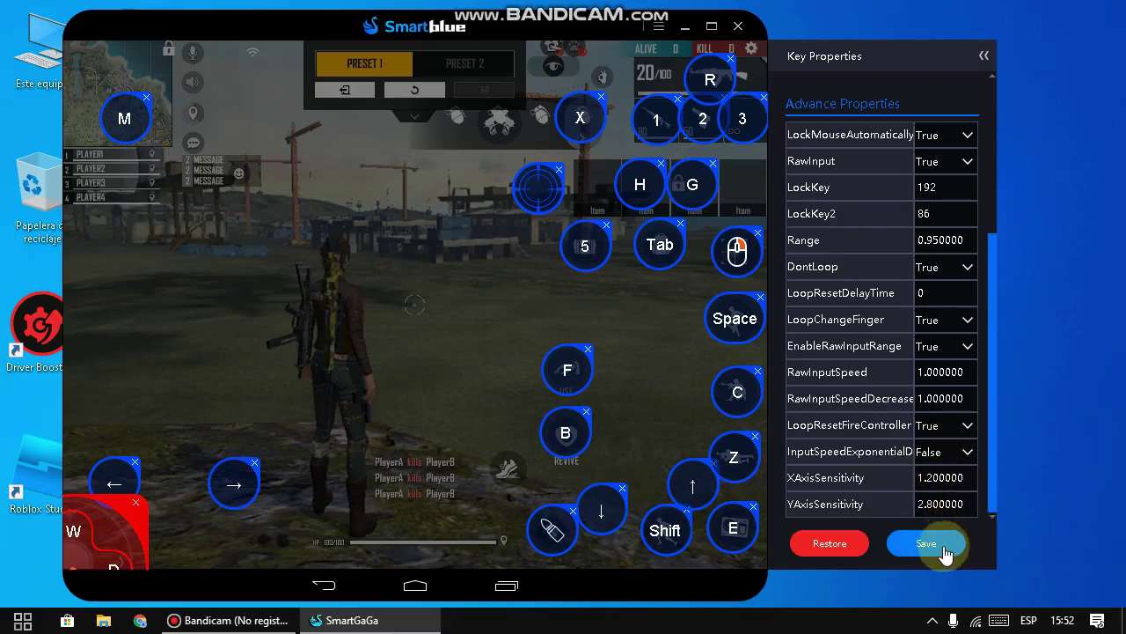
{"action": "left_click", "coordinate": [646, 465]}
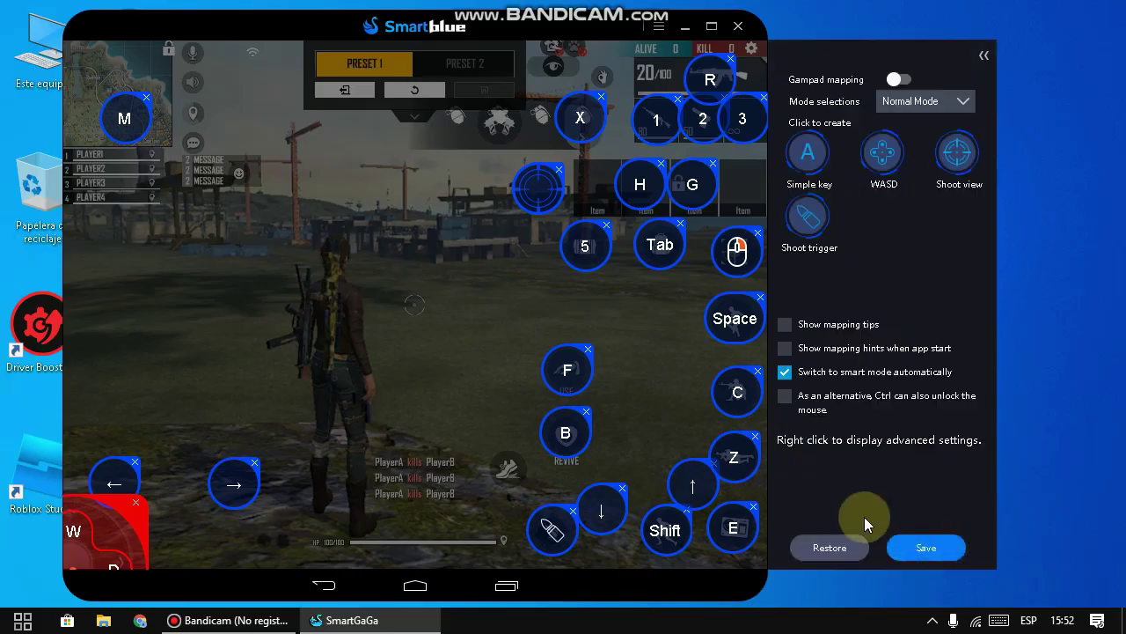
{"action": "left_click", "coordinate": [928, 547]}
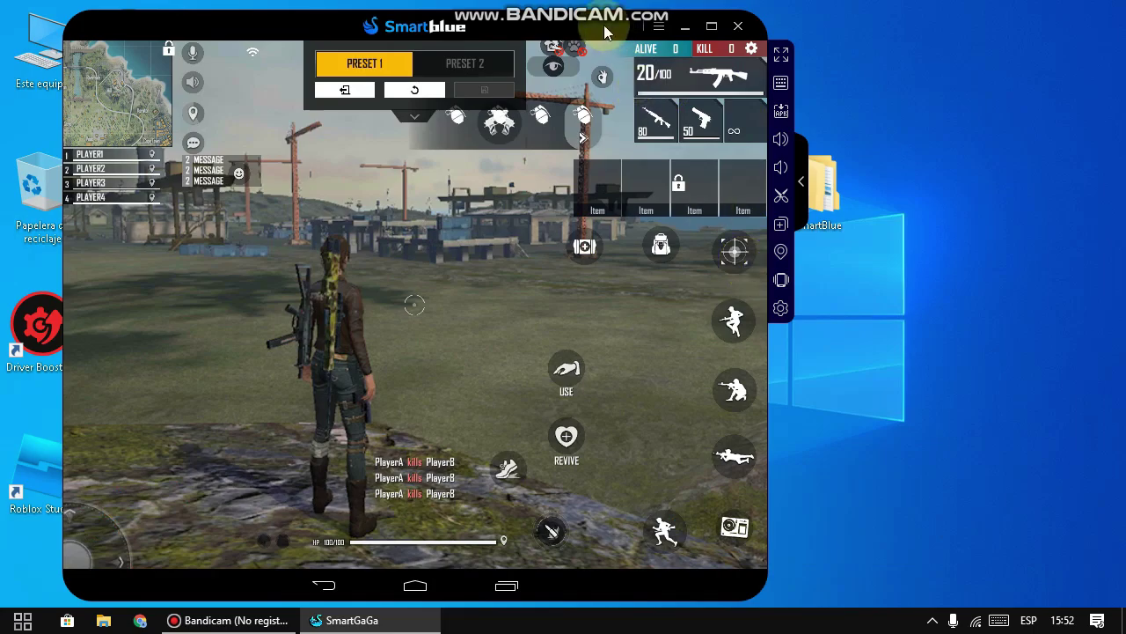
Reposition the emulator window on the desktop, then exit the custom HUD and settings to return to the game lobby
{"action": "left_click_drag", "start_coordinate": [604, 32], "coordinate": [734, 30]}
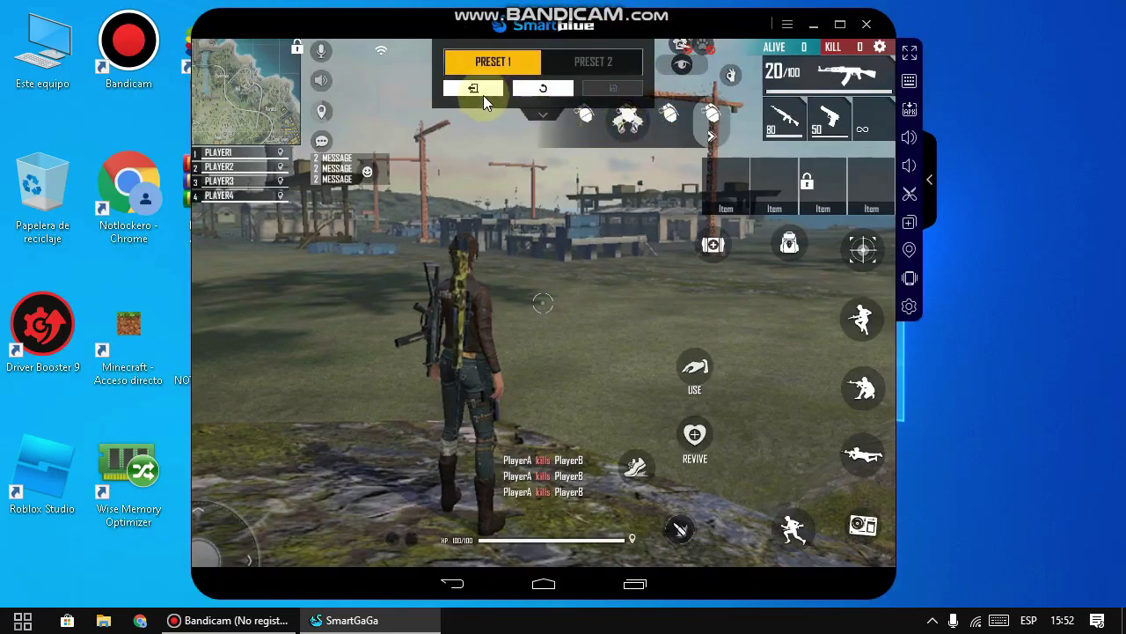
{"action": "left_click", "coordinate": [483, 96]}
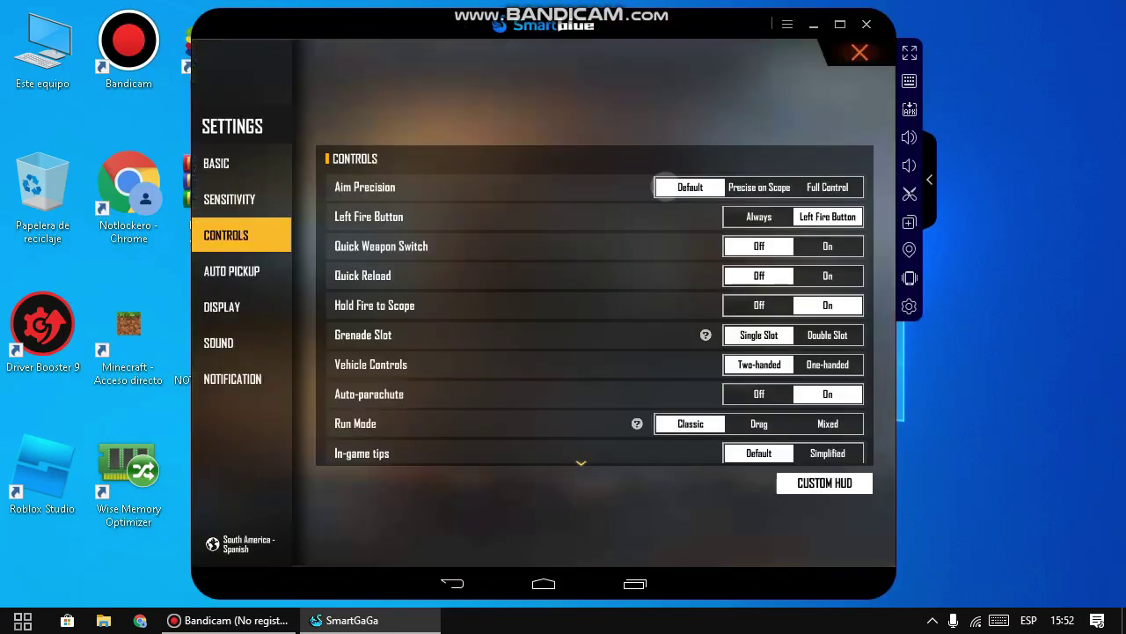
{"action": "left_click", "coordinate": [858, 55]}
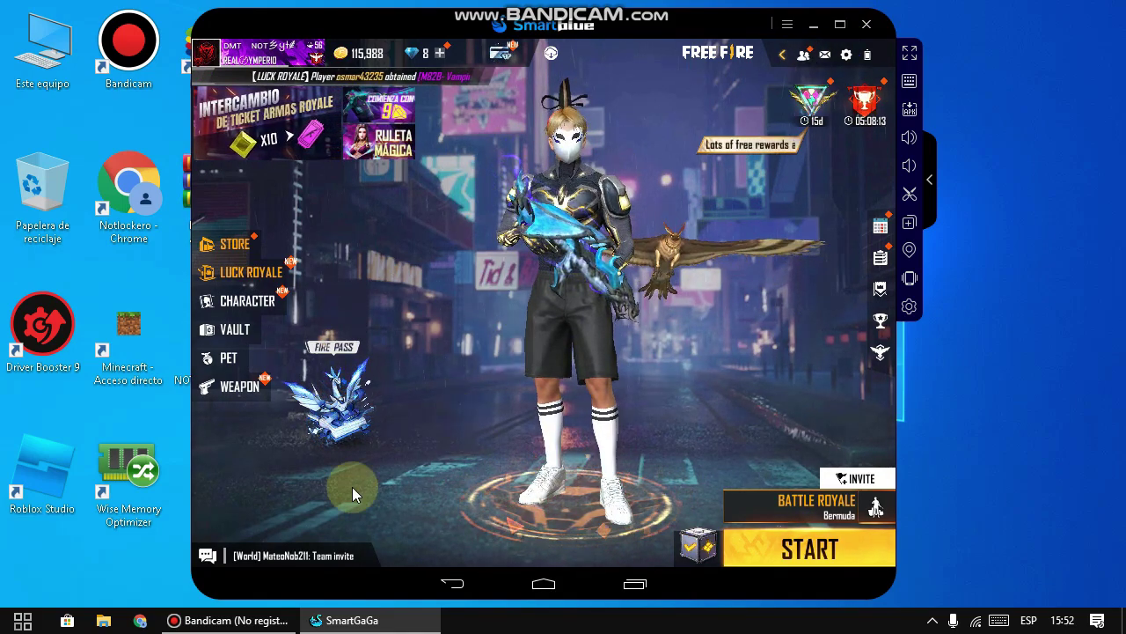
{"action": "left_click", "coordinate": [255, 621]}
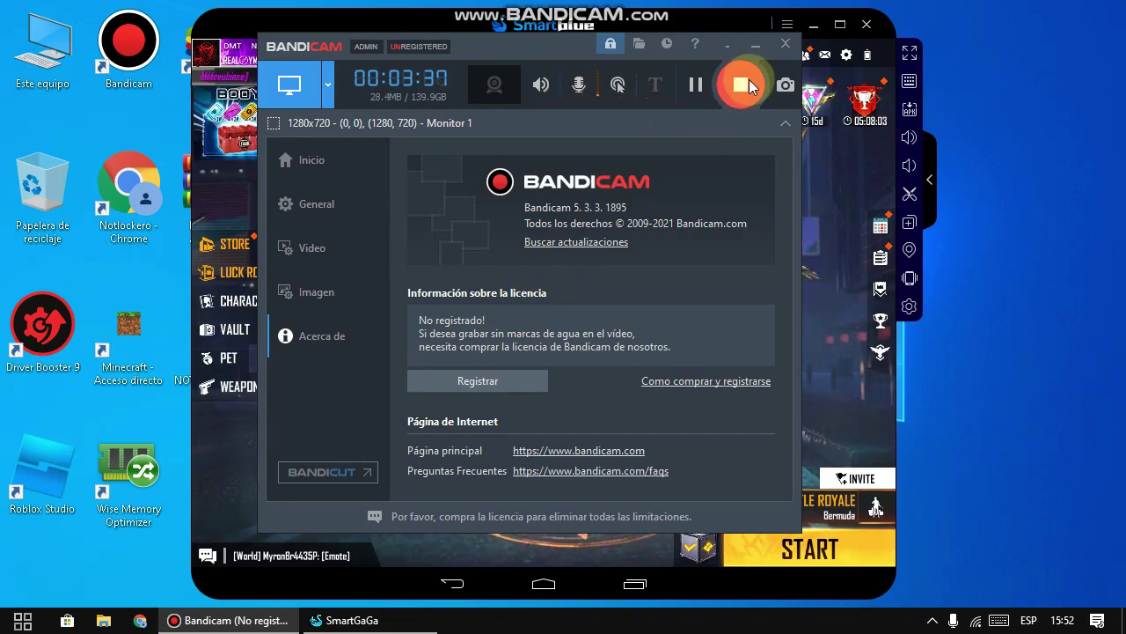
{"action": "left_click", "coordinate": [836, 148]}
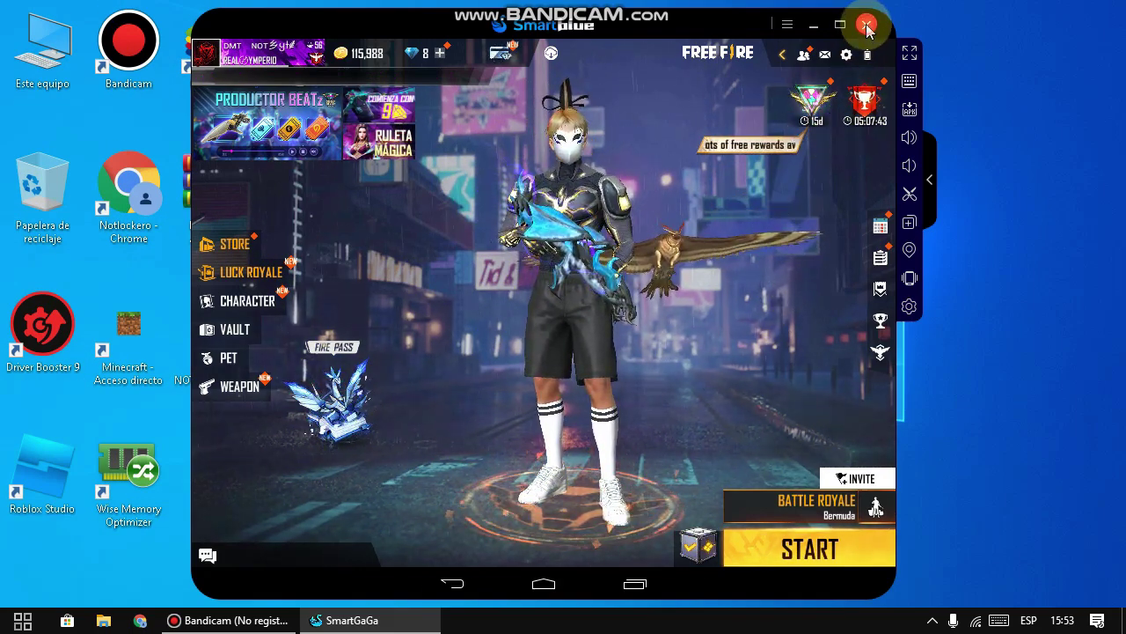
Close the SmartBlue emulator, confirming the exit, and refresh the Windows desktop
{"action": "left_click", "coordinate": [867, 26]}
{"action": "key", "text": "Return"}
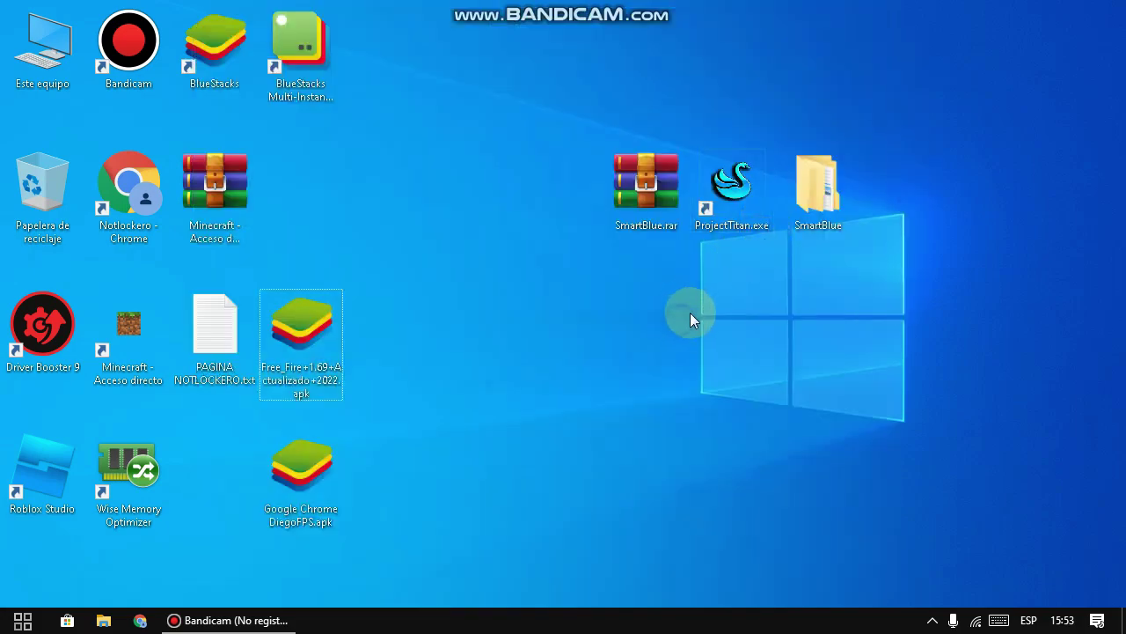
{"action": "right_click", "coordinate": [698, 325]}
{"action": "left_click", "coordinate": [745, 377]}
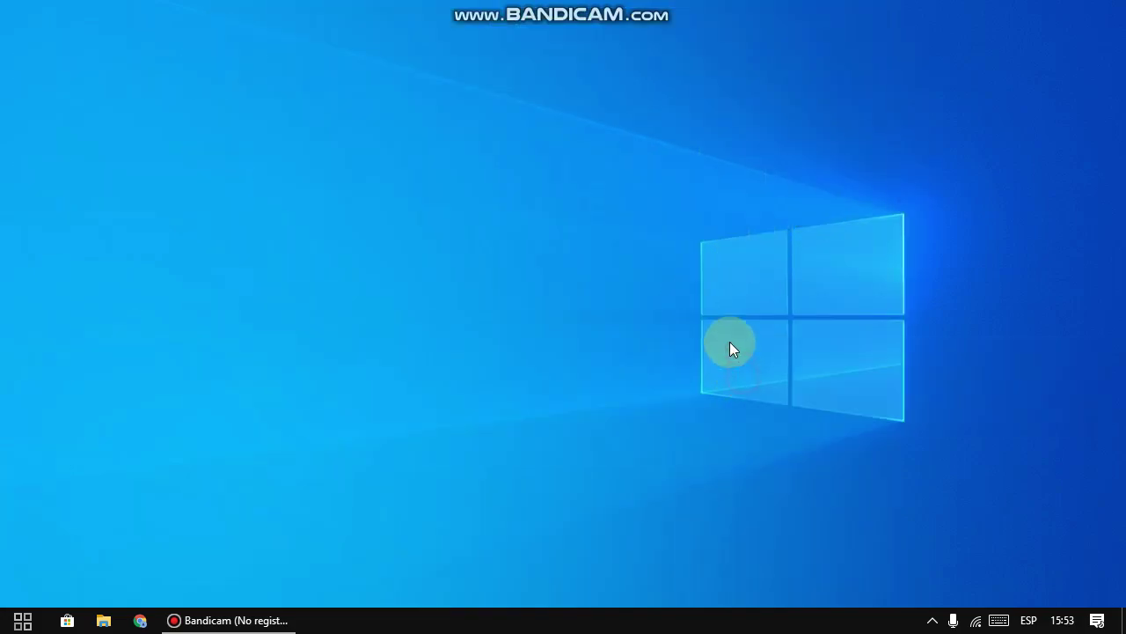
Set the ProjectTitan.exe shortcut's compatibility to 640 x 480 screen resolution and running as administrator, and apply the properties
{"action": "right_click", "coordinate": [735, 184]}
{"action": "left_click", "coordinate": [783, 483]}
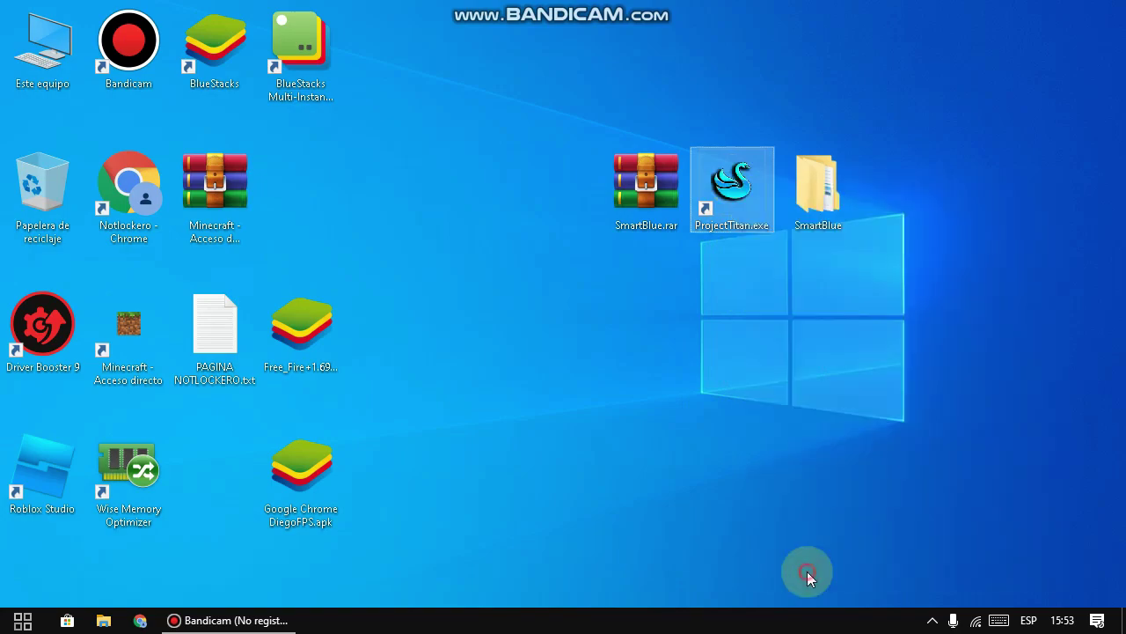
{"action": "left_click", "coordinate": [807, 502]}
{"action": "left_click", "coordinate": [1017, 179]}
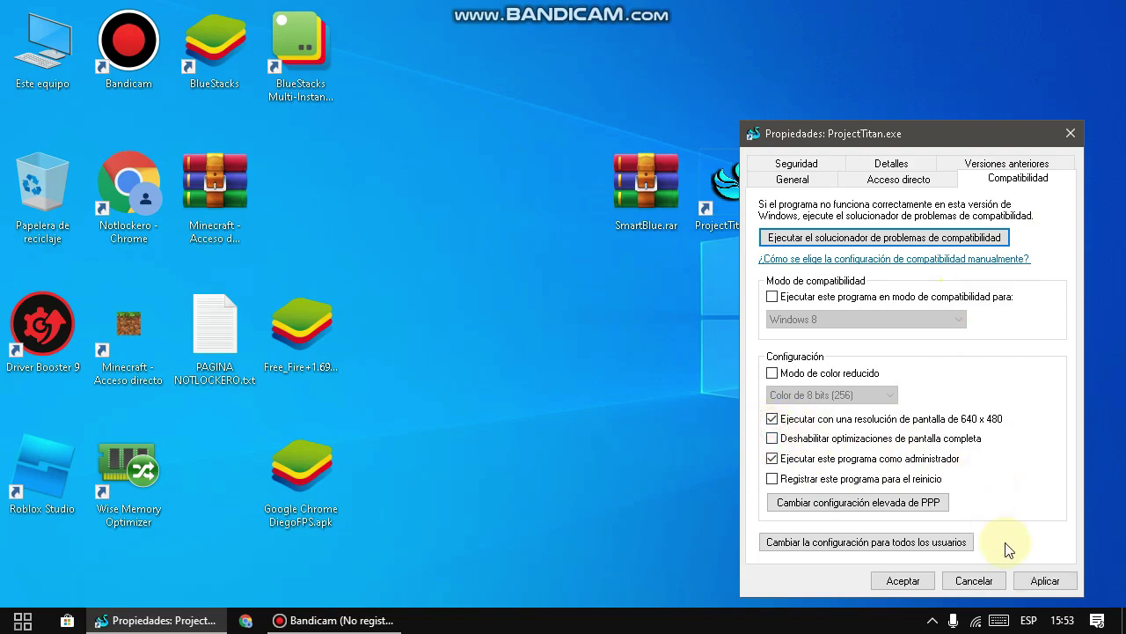
{"action": "left_click", "coordinate": [1046, 580]}
{"action": "left_click", "coordinate": [899, 583]}
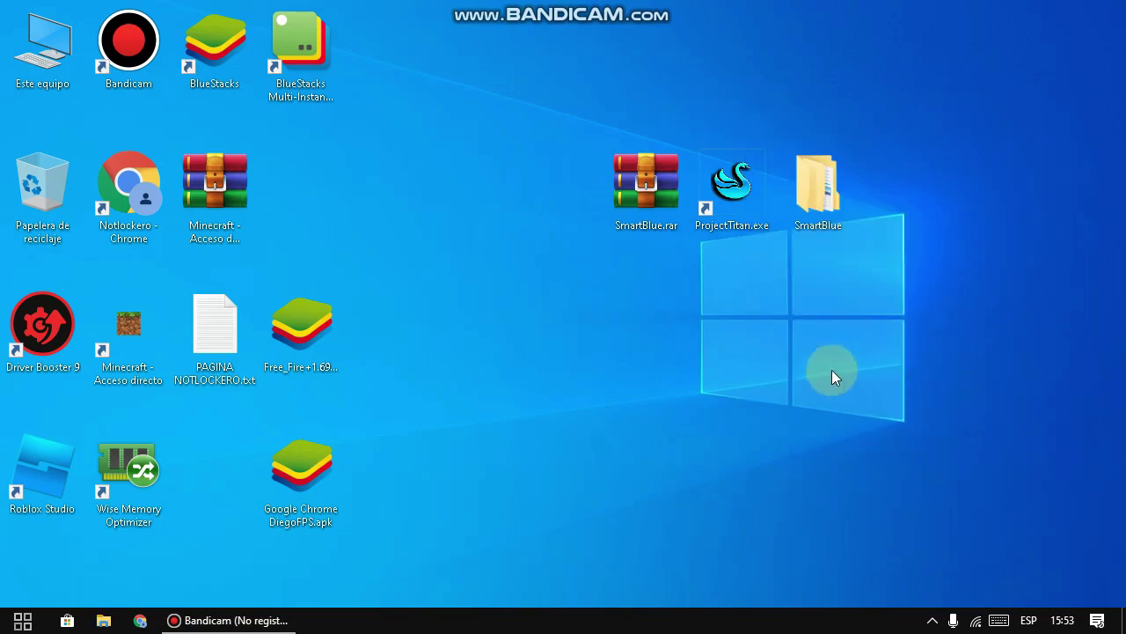
Start the emulator again from the ProjectTitan.exe shortcut and launch Free Fire from its app list
{"action": "left_click", "coordinate": [741, 181]}
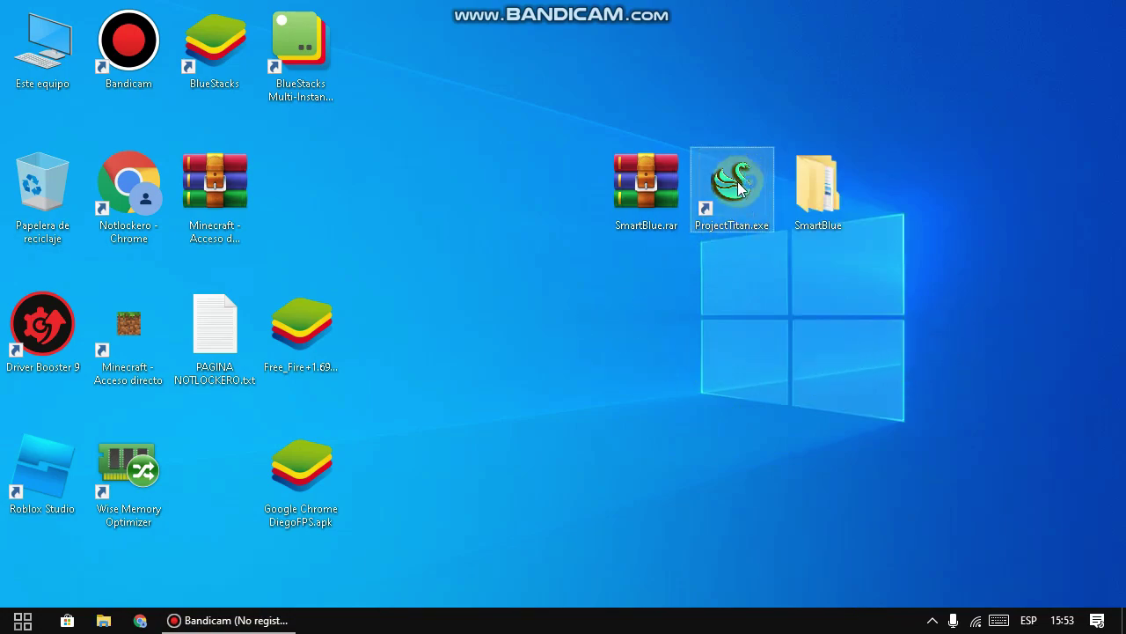
{"action": "left_click", "coordinate": [739, 182]}
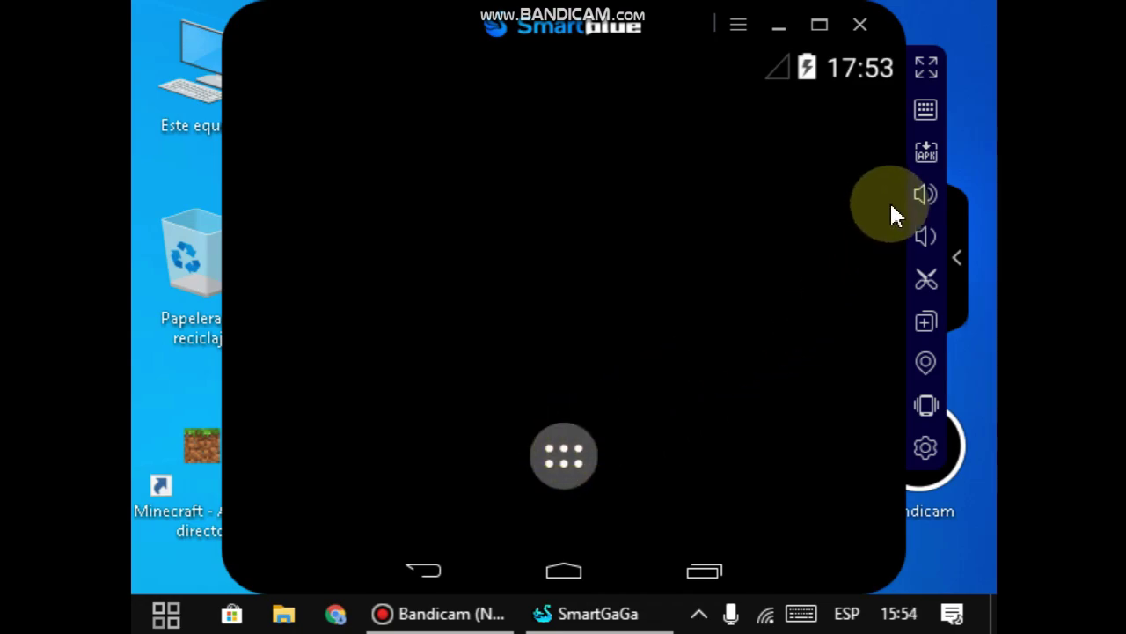
{"action": "left_click", "coordinate": [580, 454]}
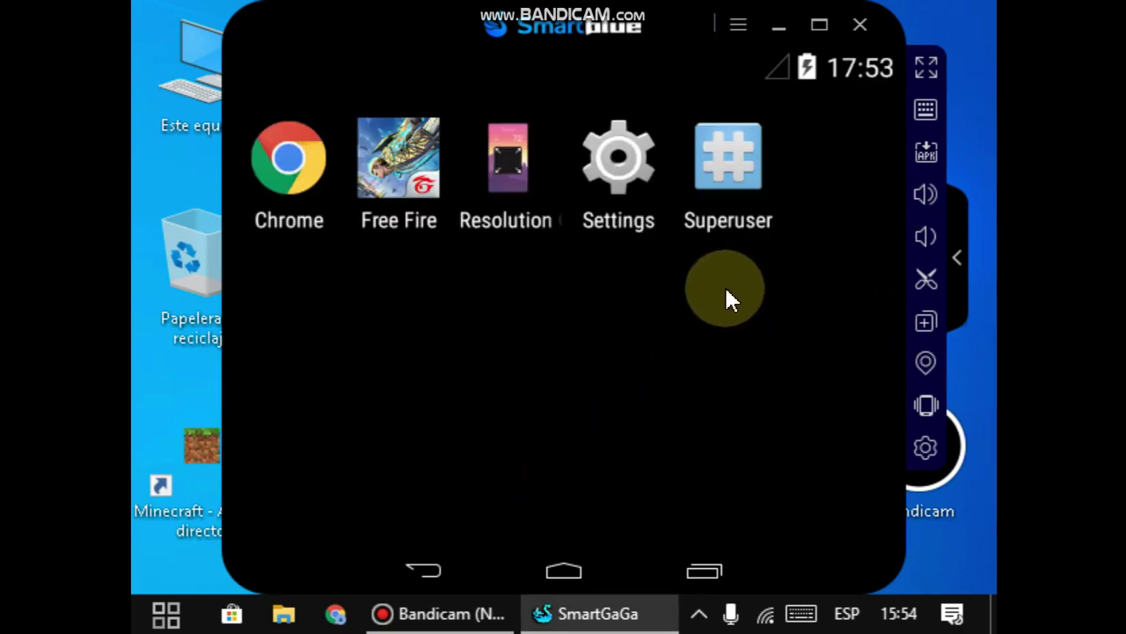
{"action": "left_click", "coordinate": [401, 176]}
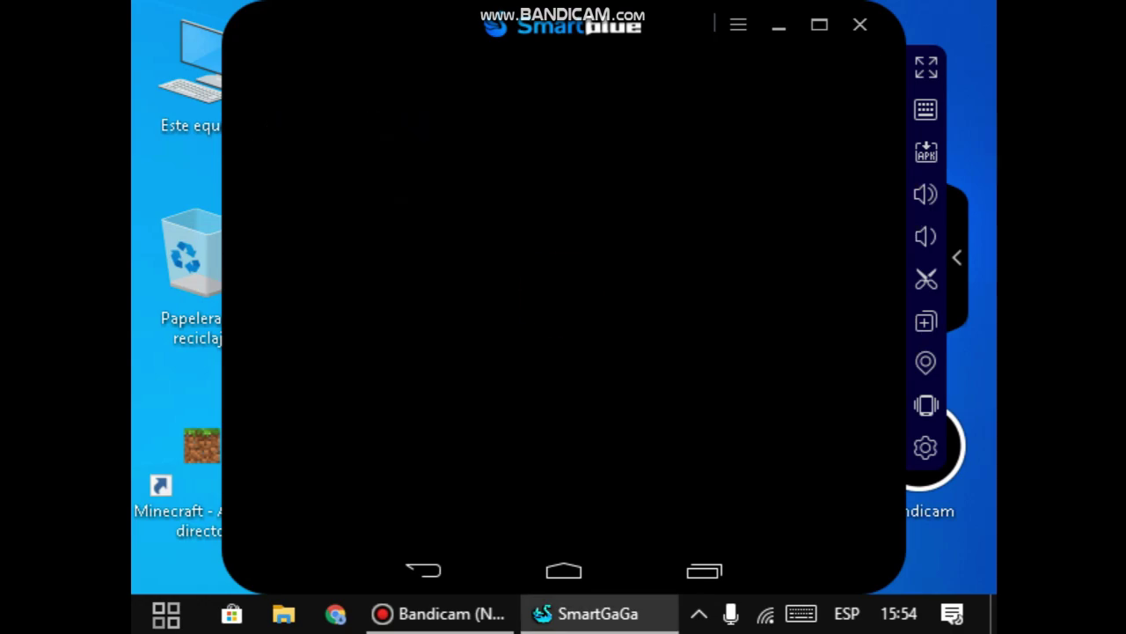